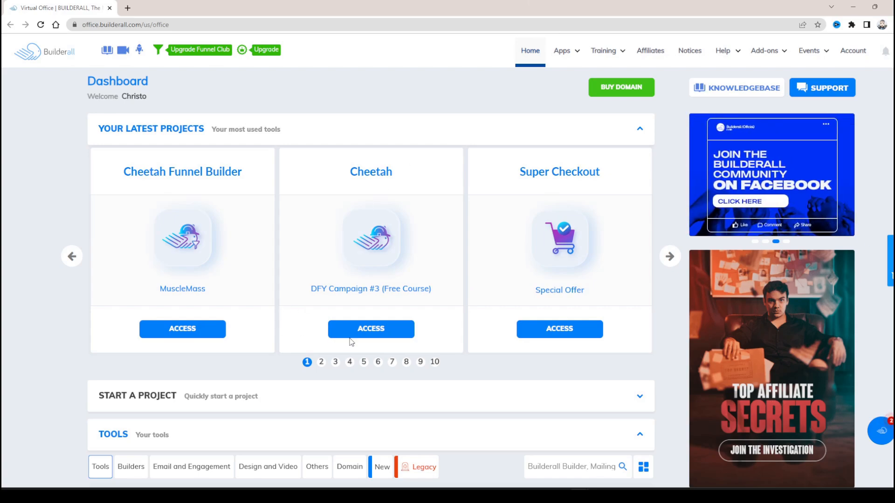
- Open the Builderall Website Builder from the dashboard's tools and switch to the Cheetah browser tab
left_click(558, 497)
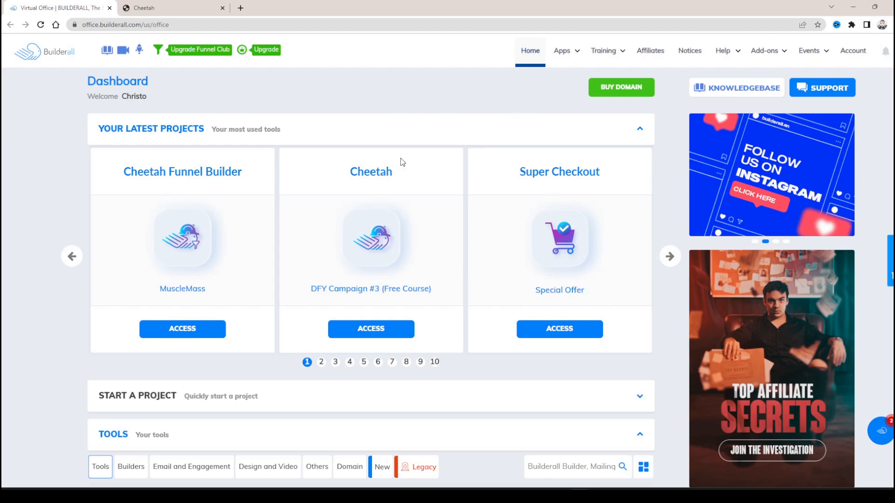
scroll(411, 173, "down", 3)
scroll(423, 178, "up", 3)
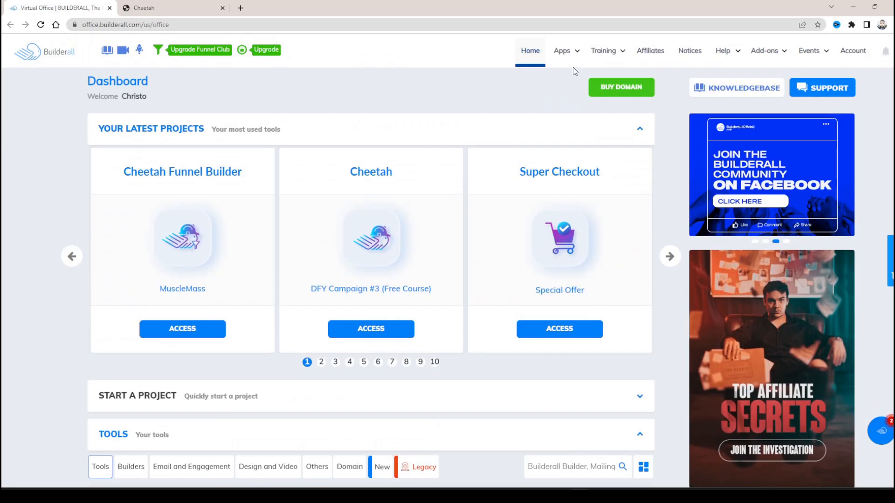
left_click(569, 52)
scroll(309, 309, "down", 6)
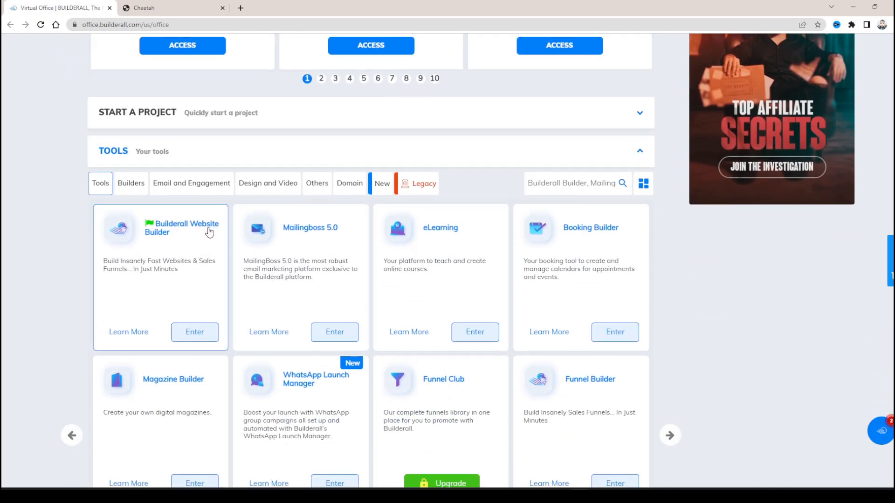
left_click(200, 344)
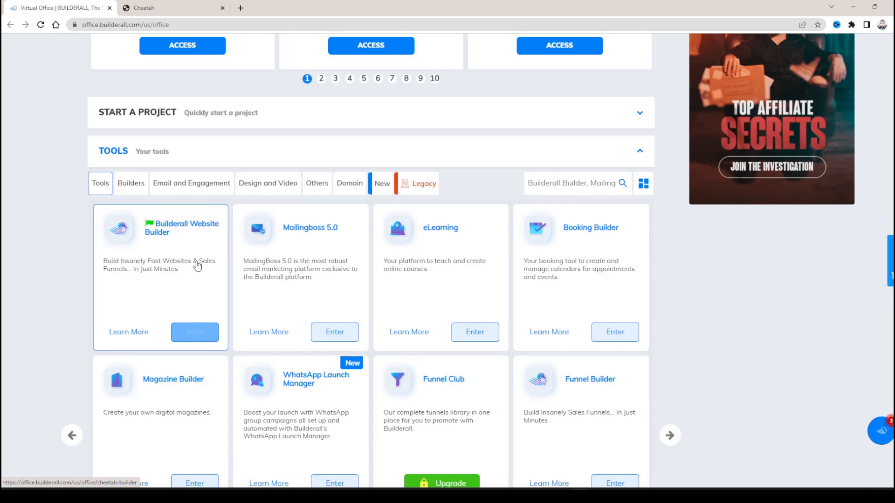
left_click(192, 5)
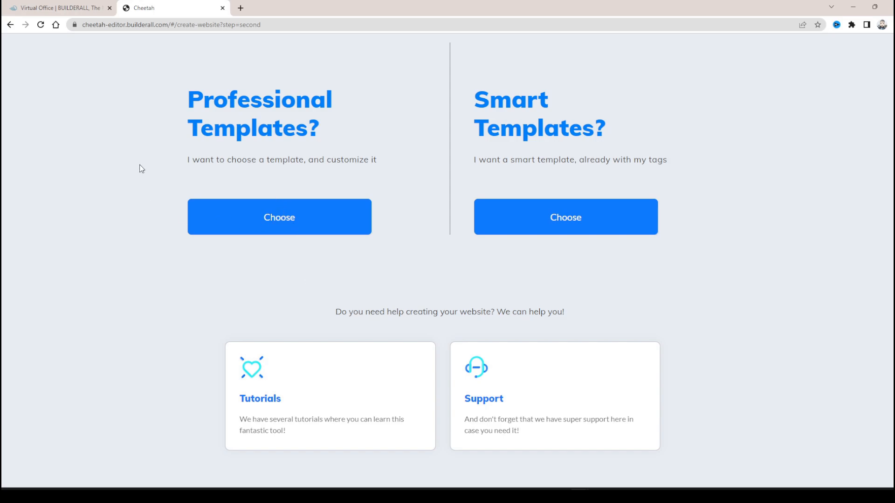
- Create a website from the Business Coach professional template and confirm its publication
left_click(279, 218)
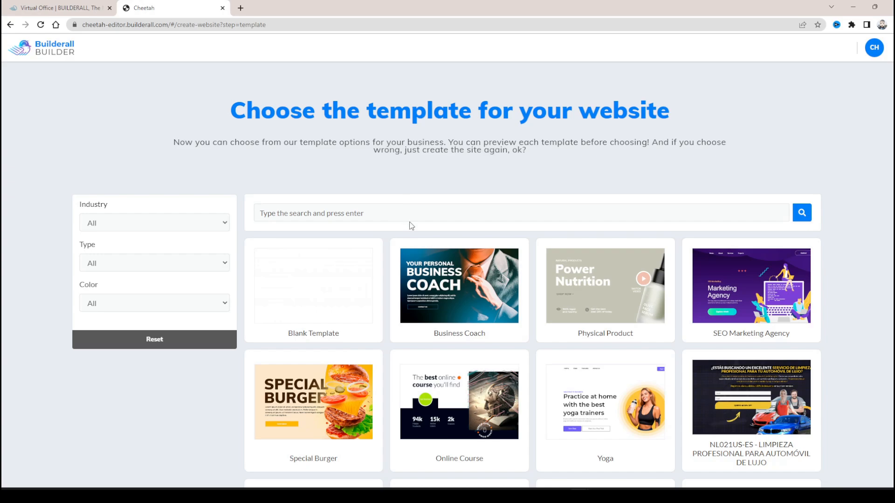
mouse_move(380, 304)
scroll(592, 336, "down", 5)
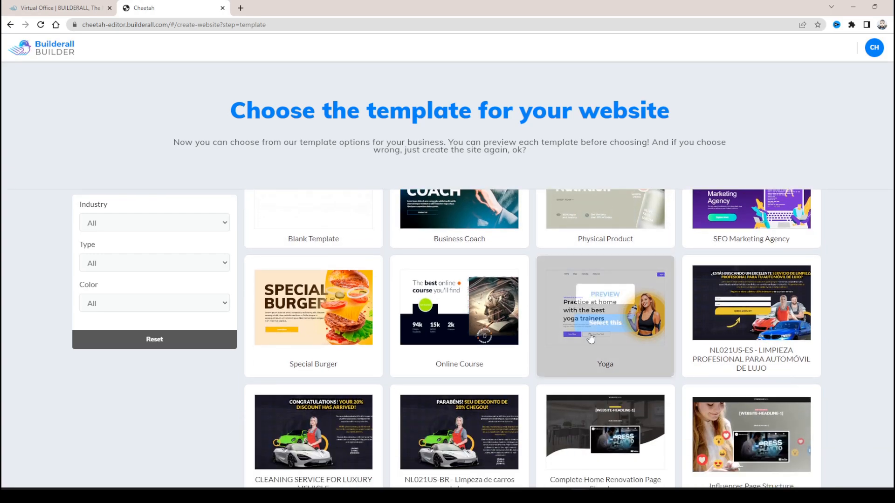
scroll(533, 324, "up", 5)
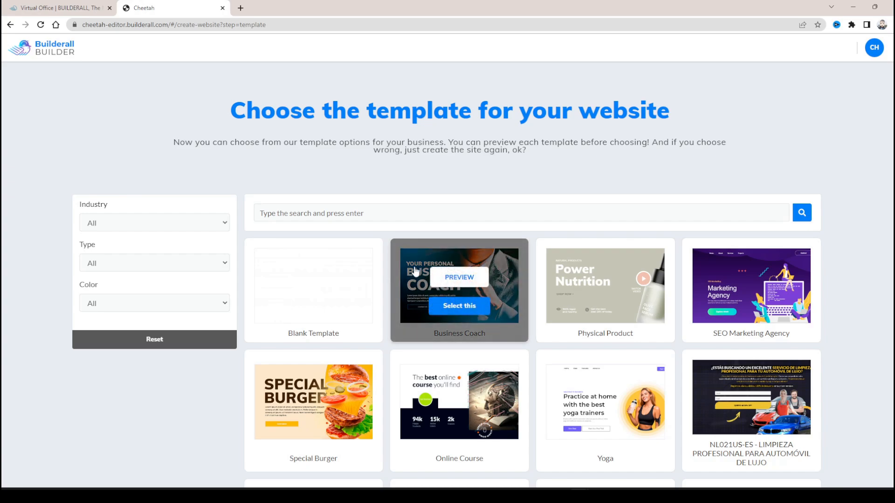
mouse_move(460, 294)
left_click(459, 309)
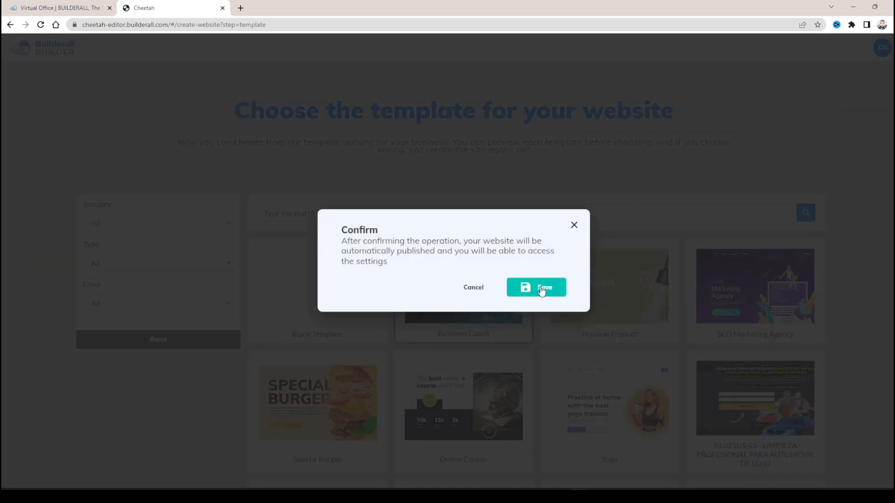
left_click(541, 289)
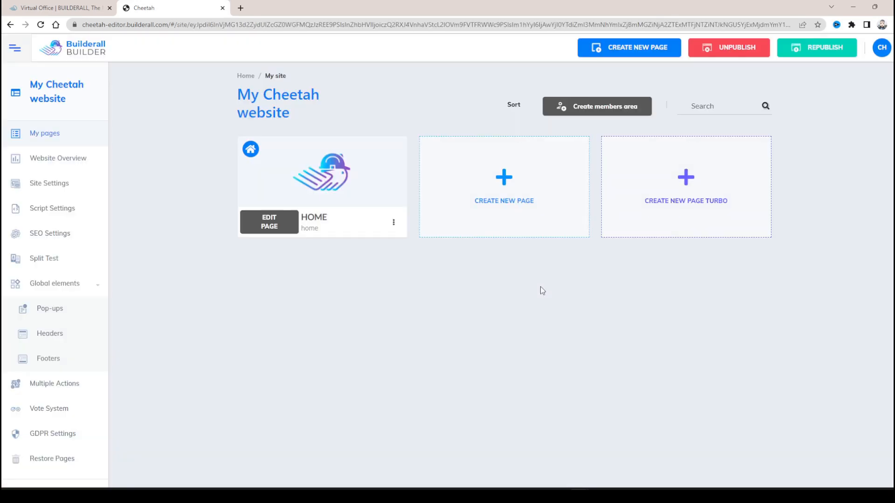
- Open the HOME page of My Cheetah website for editing and reposition the "Your Personal Business Coach" heading
scroll(541, 287, "down", 1)
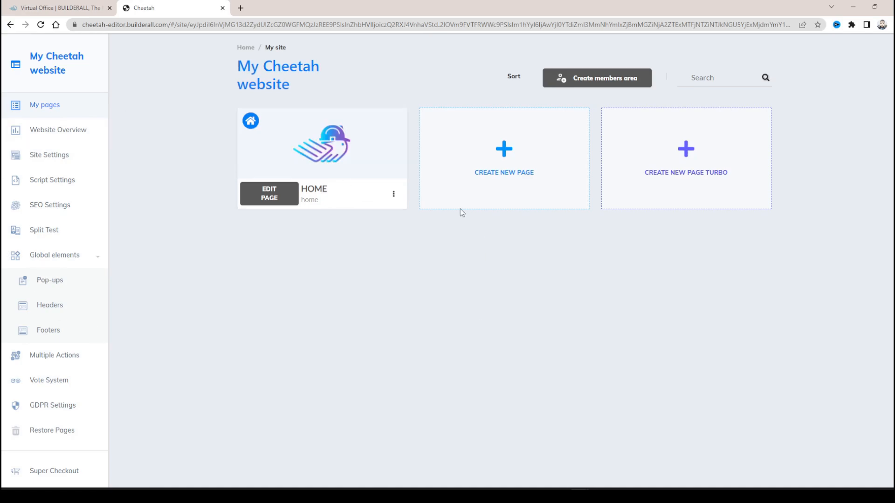
scroll(188, 222, "down", 2)
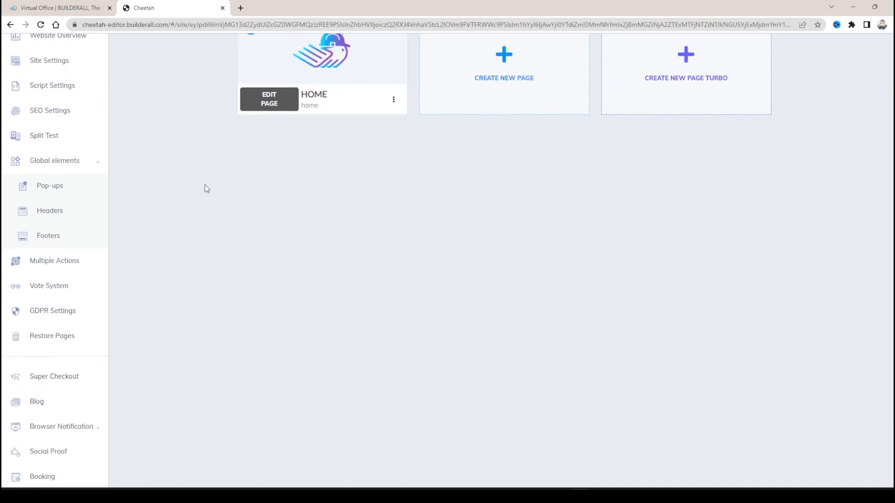
scroll(207, 179, "up", 2)
scroll(207, 172, "up", 1)
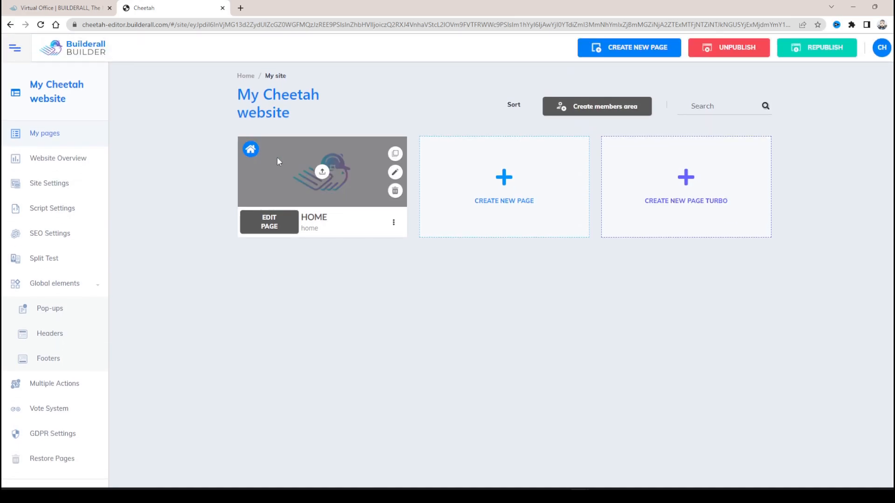
left_click(269, 230)
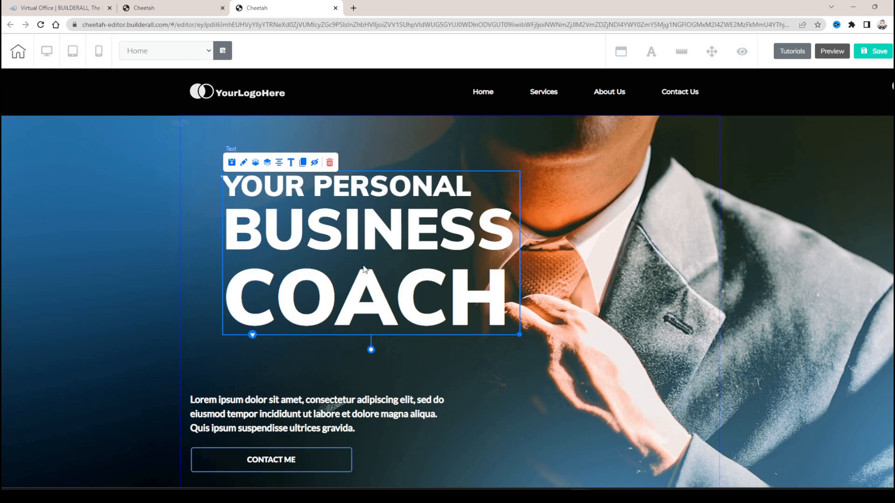
mouse_move(353, 247)
left_mouse_down()
mouse_move(382, 268)
mouse_move(429, 272)
mouse_move(356, 259)
mouse_move(406, 258)
mouse_move(355, 271)
mouse_move(342, 208)
mouse_move(361, 266)
mouse_move(361, 249)
left_mouse_up()
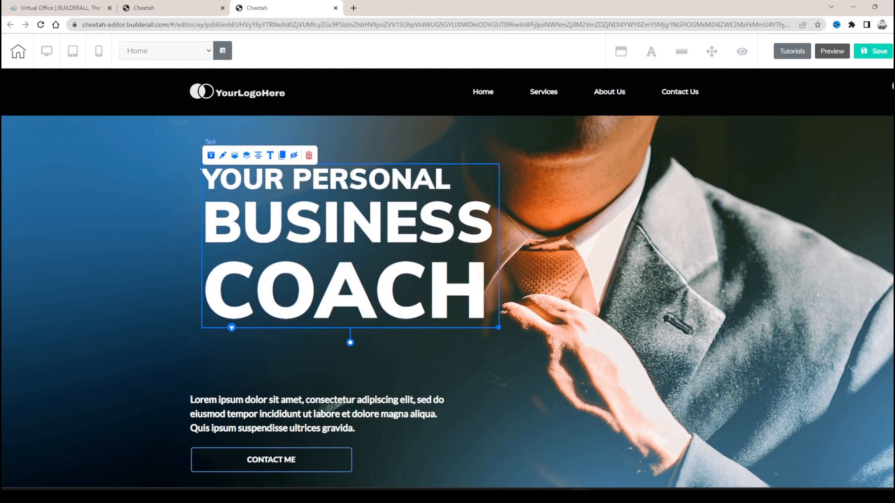
- Examine the elements that can be added to the page, from Texts to Video Gallery
left_click(893, 87)
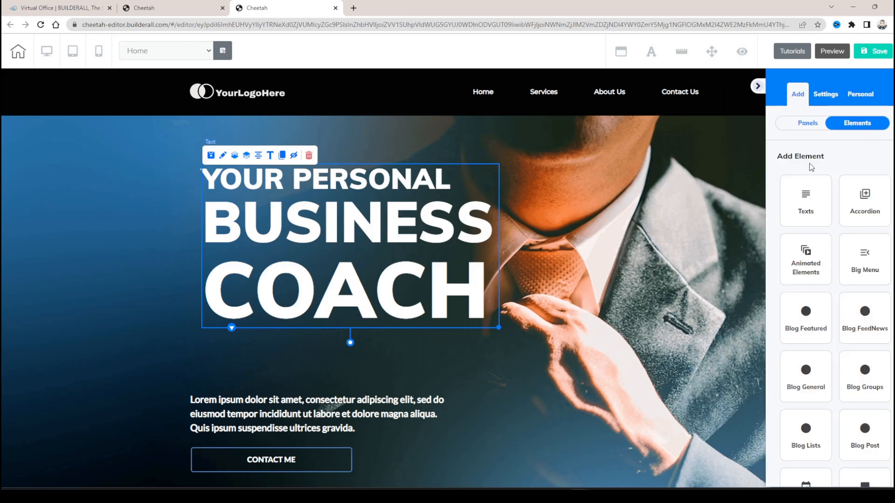
scroll(815, 185, "down", 4)
scroll(815, 185, "down", 5)
scroll(821, 185, "up", 8)
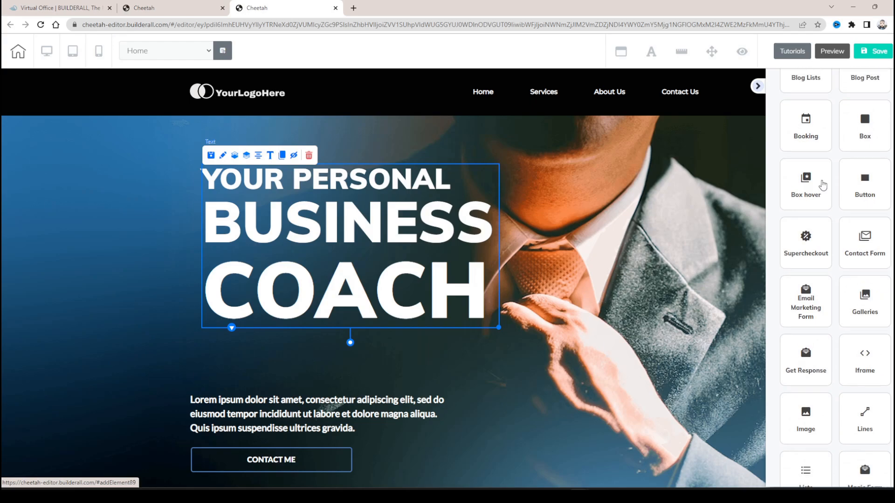
scroll(822, 184, "down", 1)
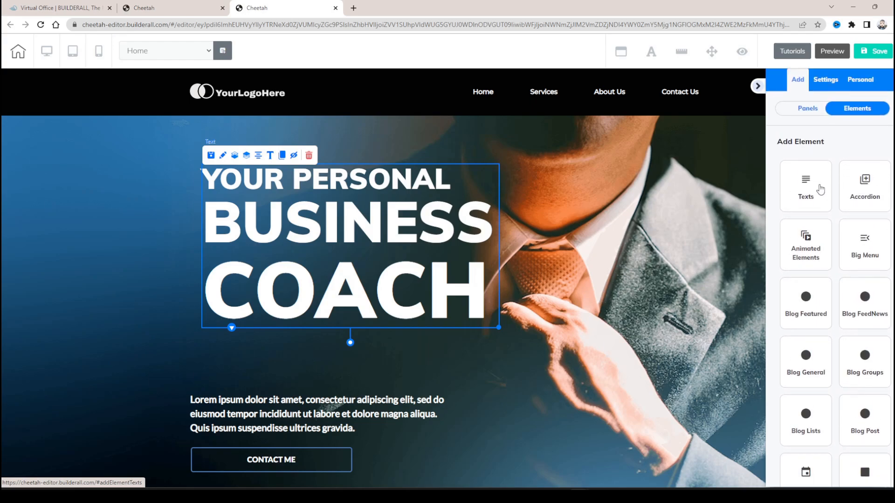
scroll(819, 168, "down", 3)
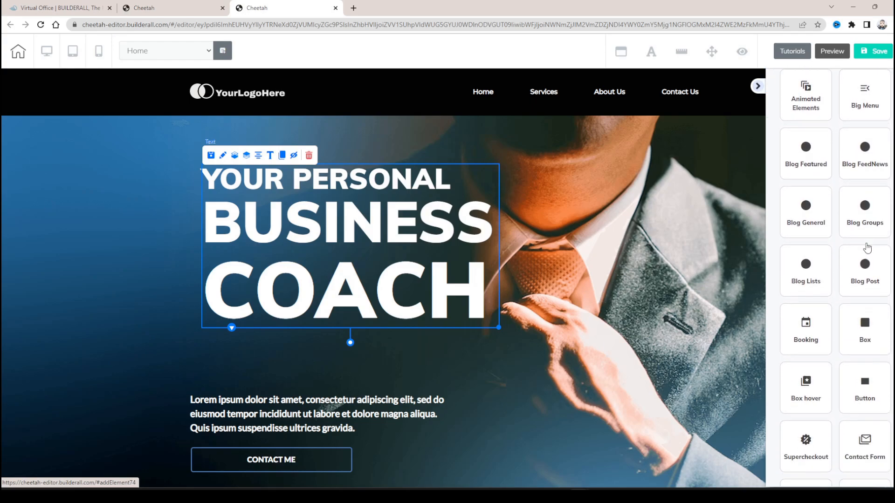
scroll(865, 239, "down", 2)
scroll(820, 221, "down", 2)
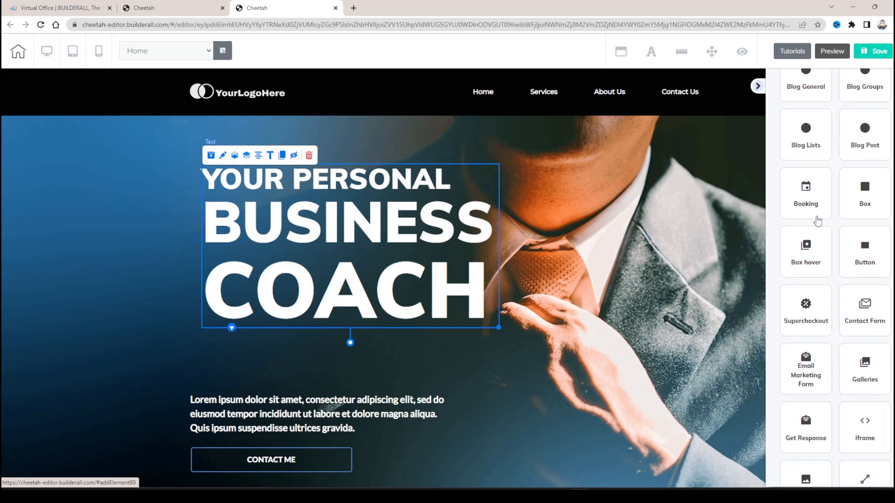
scroll(865, 215, "down", 2)
scroll(838, 202, "down", 2)
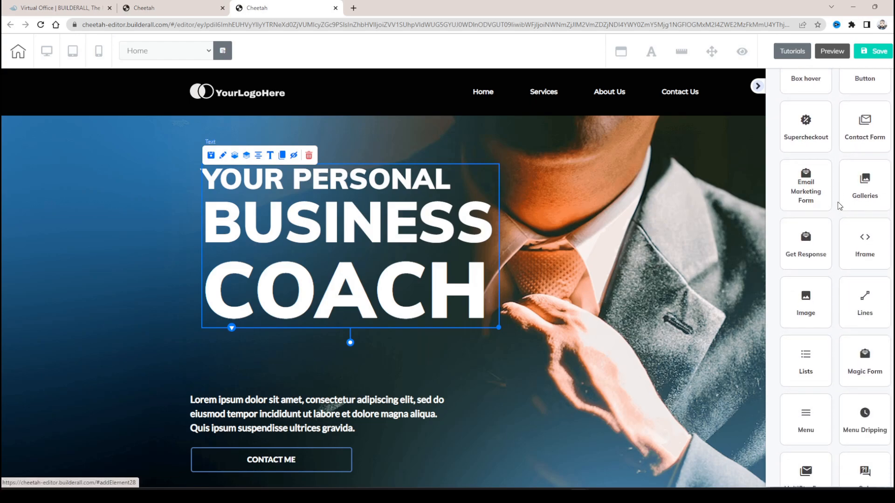
scroll(834, 204, "down", 3)
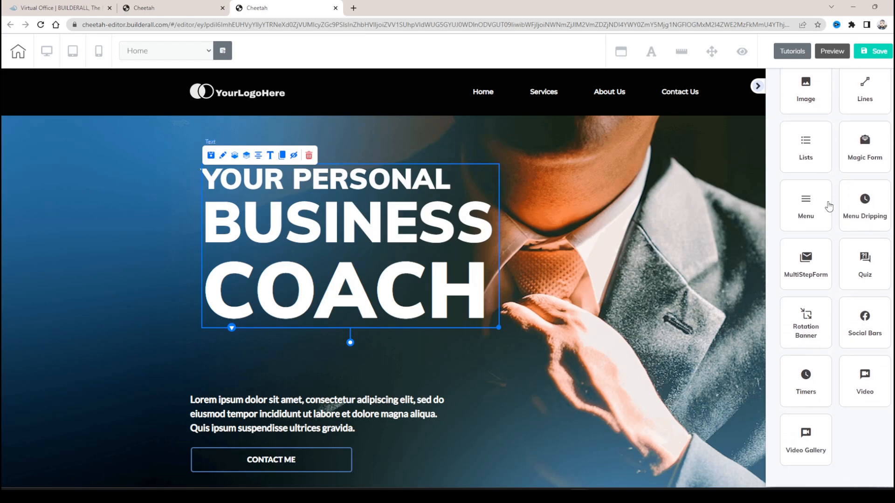
scroll(829, 206, "up", 15)
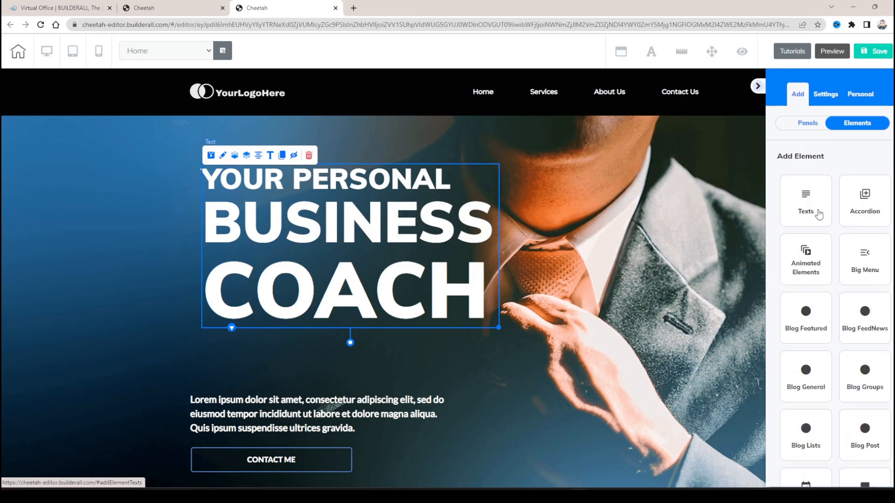
- Add a Title H2 text element above the "Your Personal Business Coach" heading
left_click(807, 206)
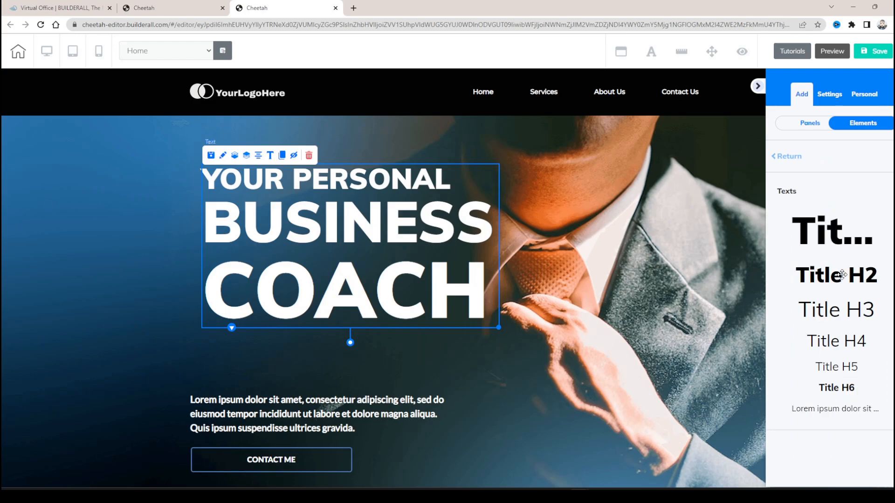
left_click_drag(842, 275, 276, 167)
mouse_move(347, 170)
left_mouse_down()
mouse_move(356, 168)
mouse_move(344, 164)
left_mouse_up()
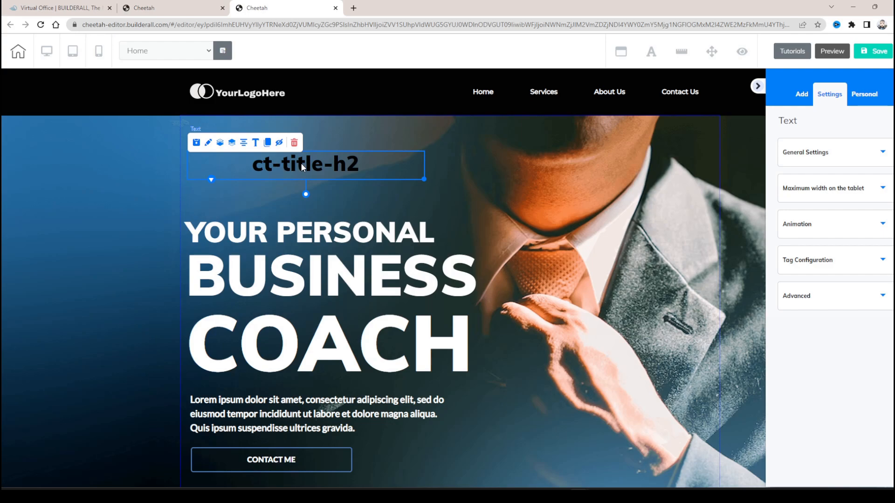
- Replace the new H2 title's placeholder text with "Hello"
left_click(374, 130)
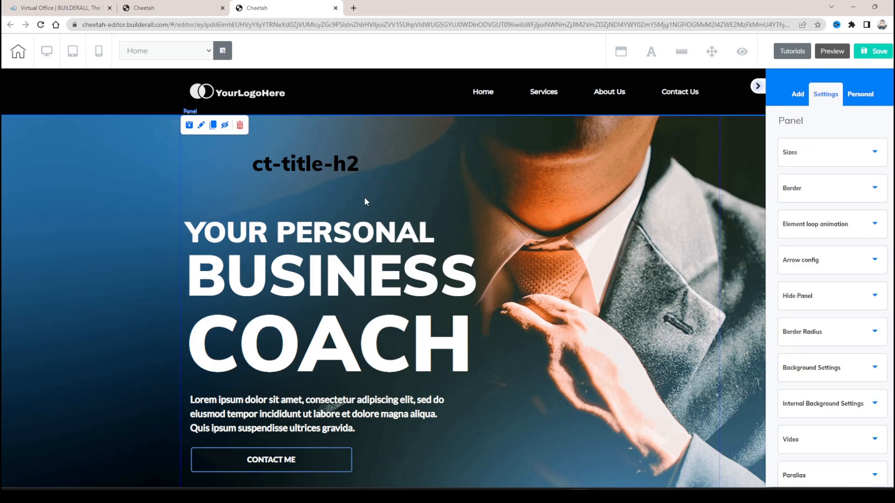
double_click(303, 164)
left_click_drag(253, 164, 360, 164)
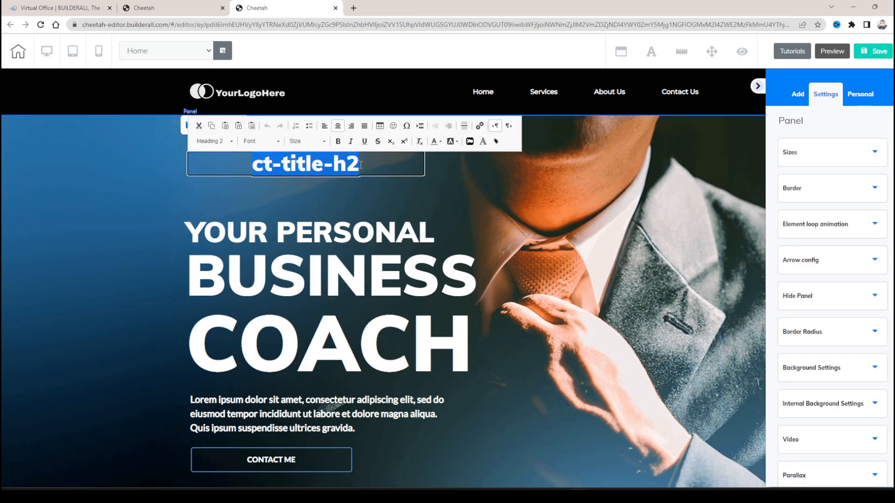
type("Hello")
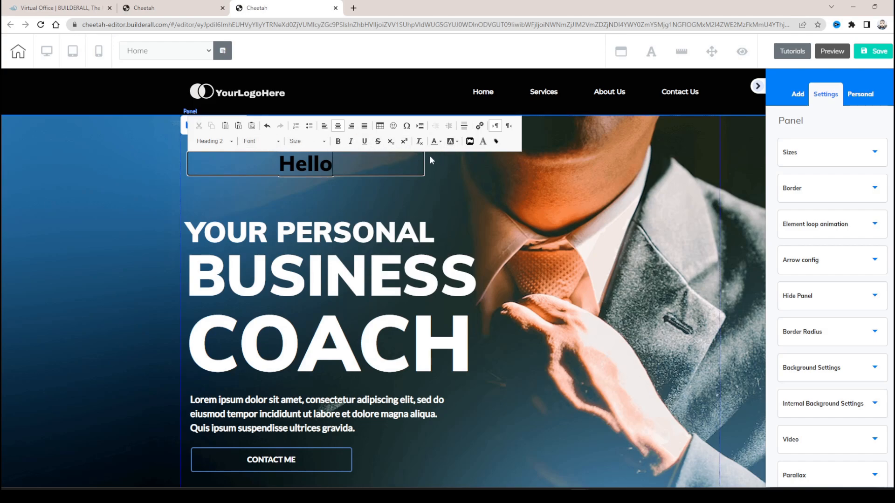
left_click(433, 201)
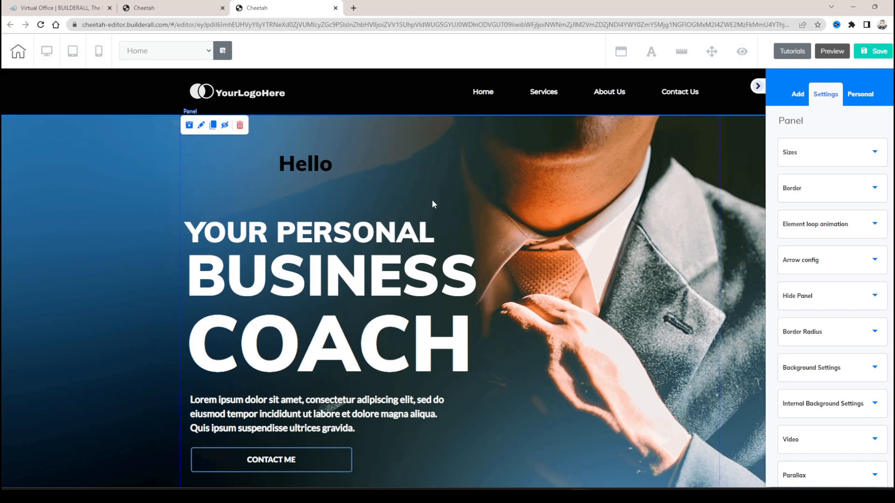
- Open the Hello title in the Large Content Editor and fill it with several lines of repeated "Hello"
left_click(330, 163)
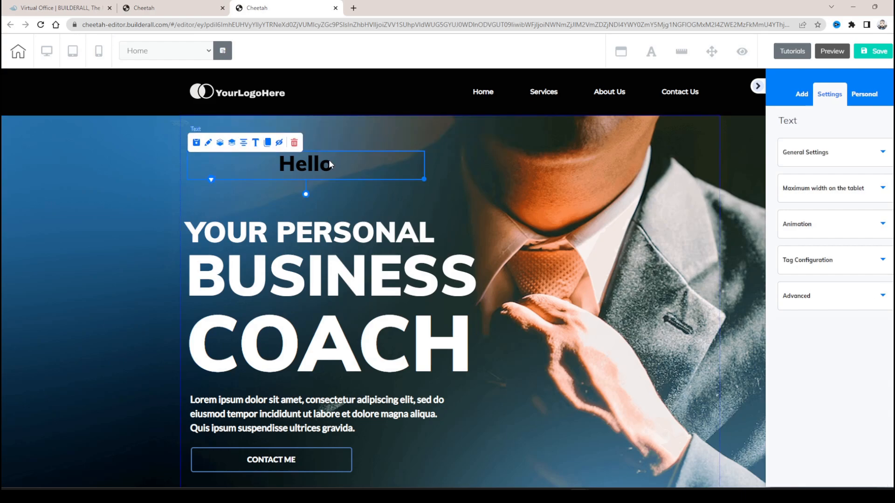
left_click(255, 143)
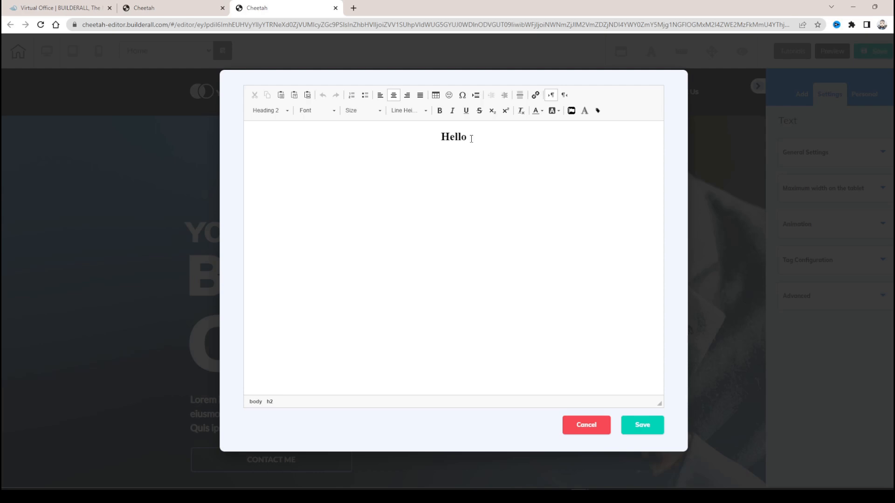
double_click(471, 139)
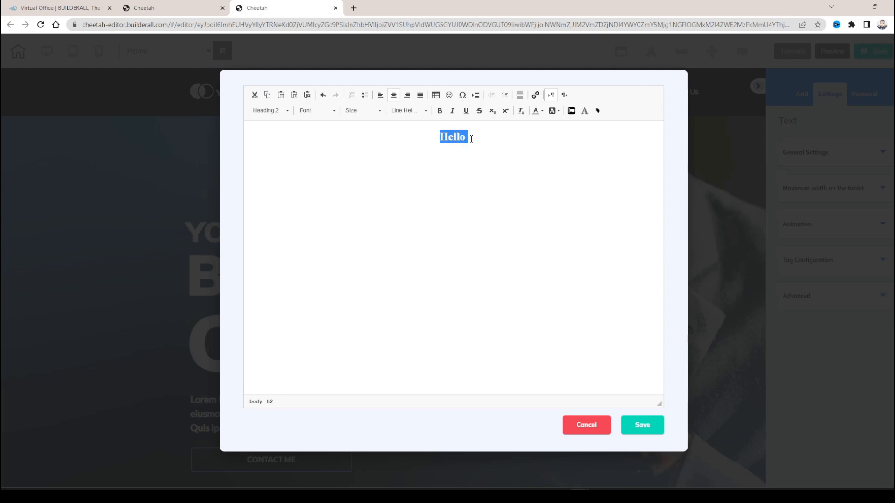
key("ctrl+v")
key("ctrl+v")
key("ctrl+v")
key("ctrl+v")
key("ctrl+v")
key("ctrl+v")
key("ctrl+v")
key("ctrl+v")
key("ctrl+v")
key("ctrl+v")
key("ctrl+v")
key("ctrl+v")
key("ctrl+v")
key("ctrl+v")
key("ctrl+v")
key("ctrl+v")
key("ctrl+v")
key("ctrl+v")
key("ctrl+v")
key("ctrl+v")
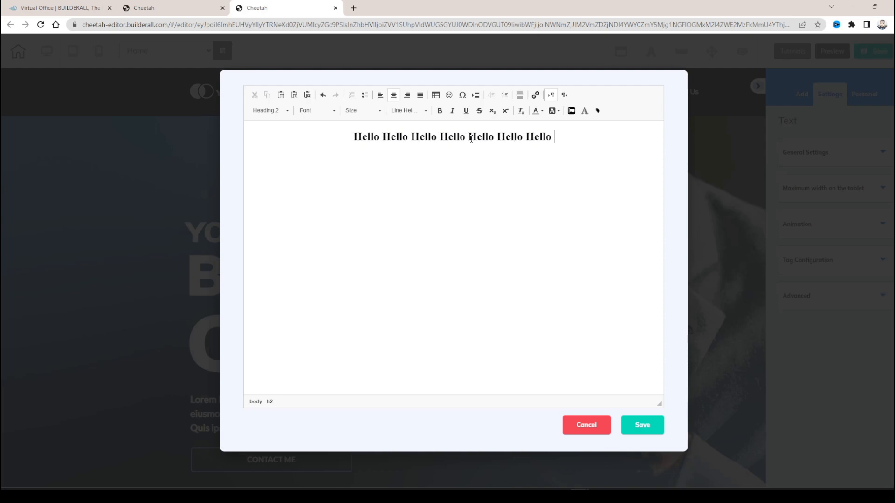
key("ctrl+v")
key("ctrl+v")
key("ctrl+v")
key("ctrl+v")
key("ctrl+v")
key("ctrl+v")
key("ctrl+v")
key("ctrl+v")
key("ctrl+v")
key("ctrl+v")
key("ctrl+v")
key("ctrl+v")
key("ctrl+v")
key("ctrl+v")
key("ctrl+v")
key("ctrl+v")
key("ctrl+v")
key("ctrl+v")
key("ctrl+v")
key("ctrl+v")
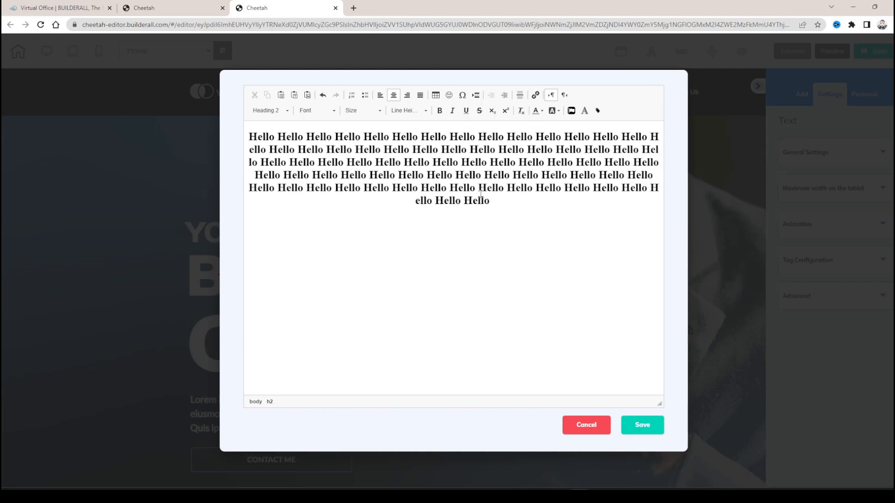
- Choose a line height of 0.4 and the Arial Black font for the repeated Hello text
left_click_drag(505, 212, 374, 164)
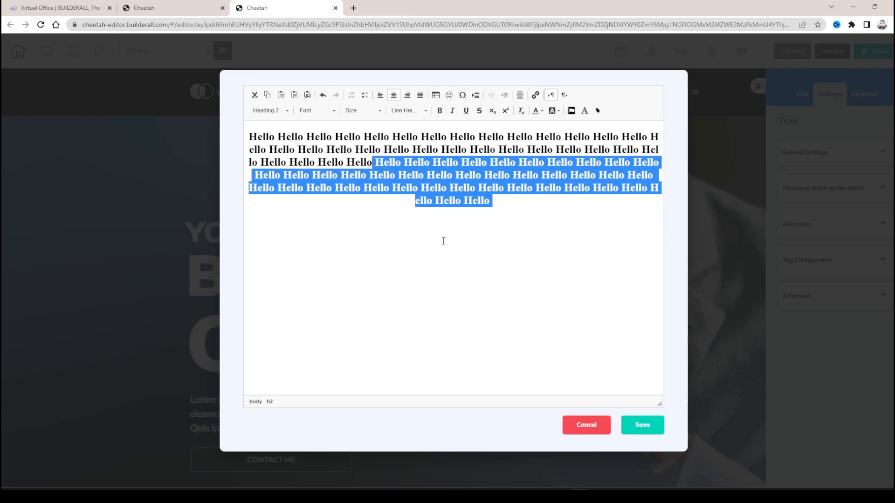
left_click(556, 251)
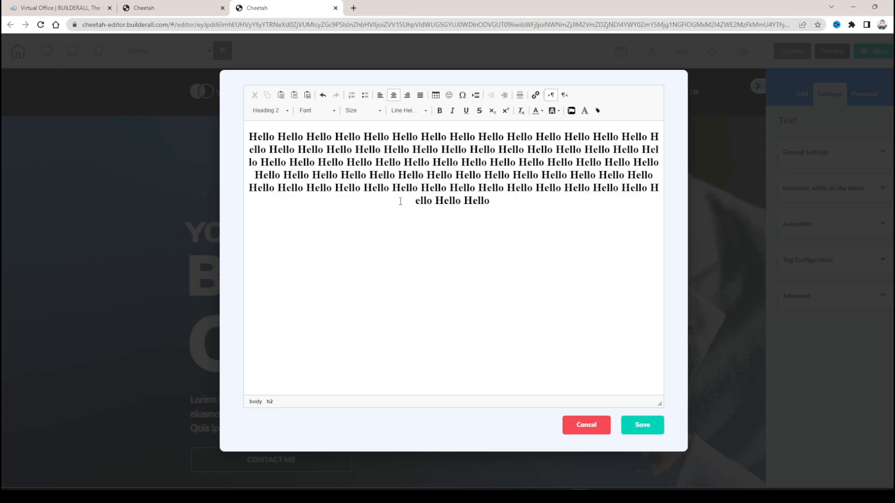
left_click(410, 110)
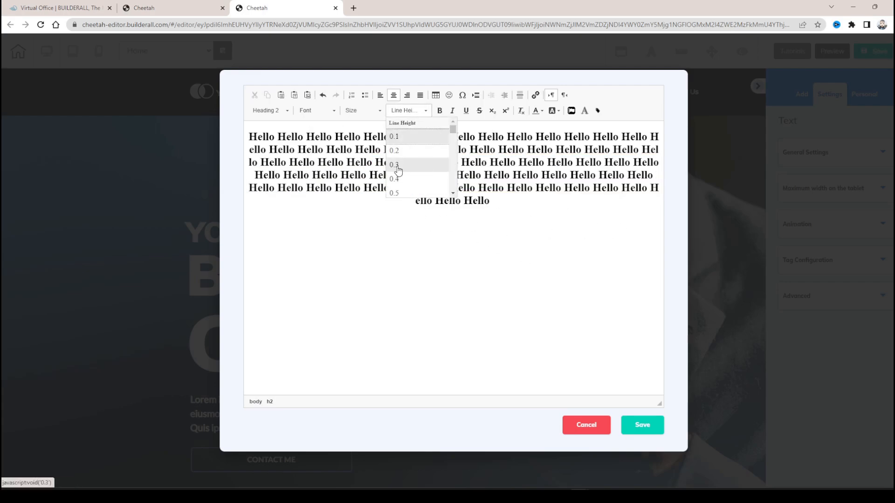
left_click(415, 180)
left_click(322, 111)
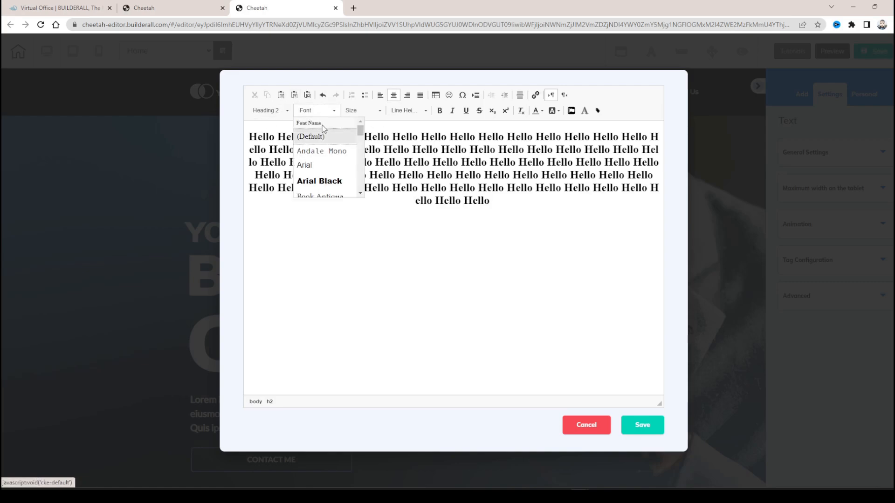
left_click(344, 173)
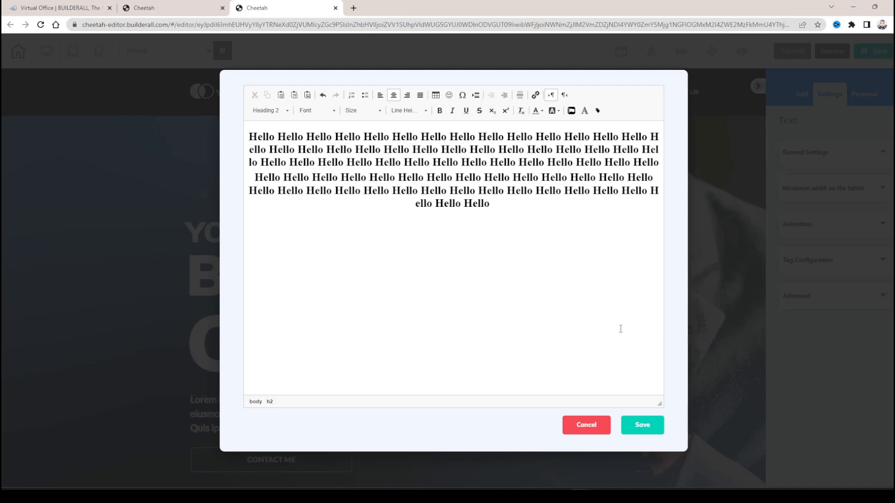
- Save the edited Hello text and widen its text element on the page
left_click(642, 426)
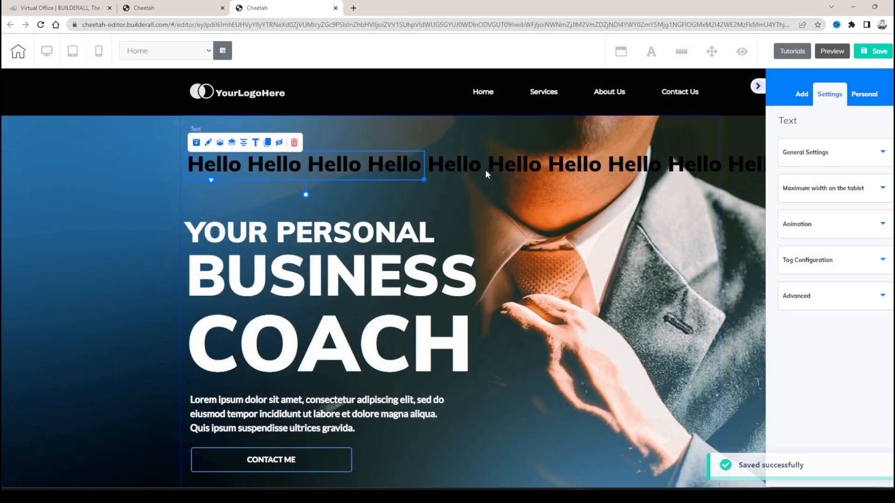
left_click_drag(424, 179, 493, 179)
left_click(350, 200)
- Go to the world map section of the page and show the Image variants among the elements that can be added
scroll(513, 198, "down", 5)
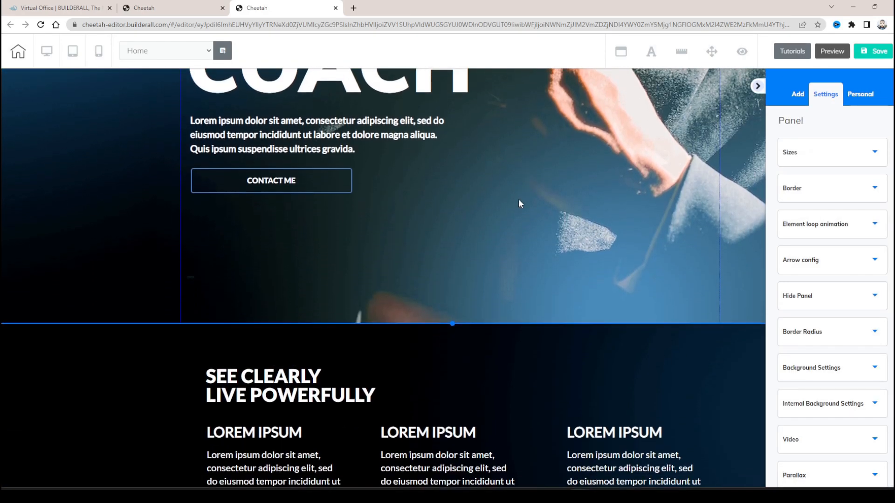
scroll(530, 214, "up", 5)
scroll(529, 214, "down", 10)
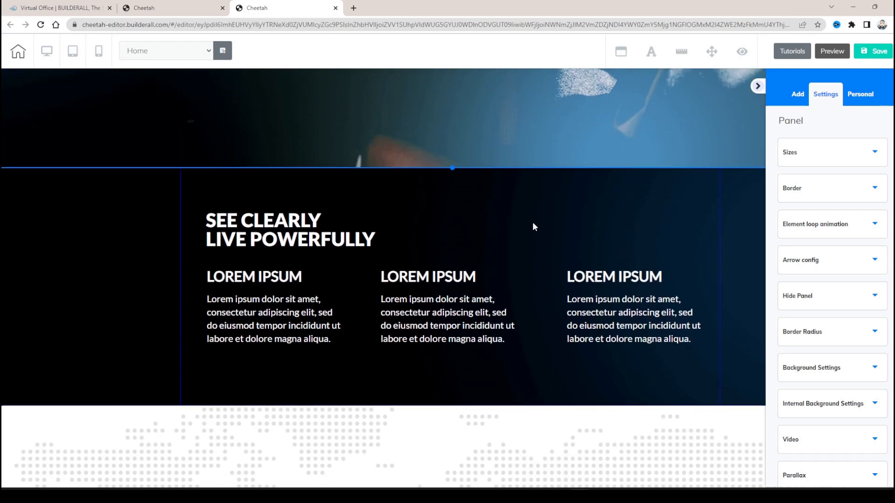
scroll(543, 206, "up", 4)
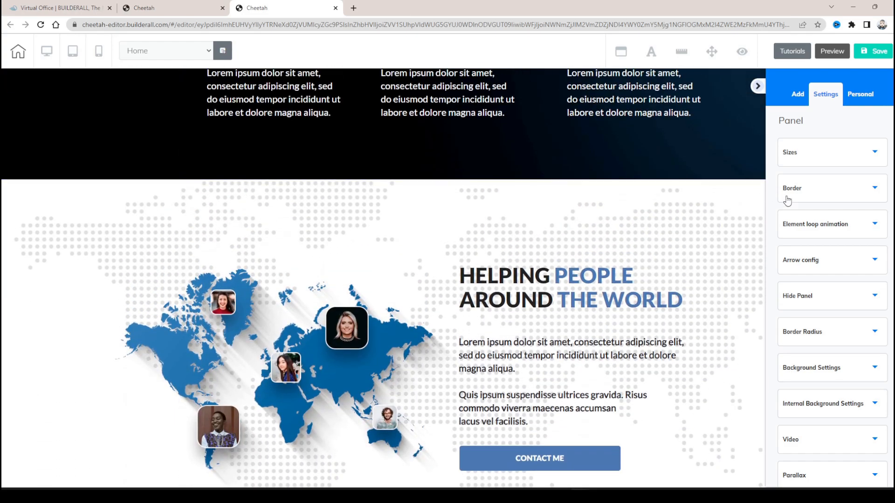
left_click(799, 99)
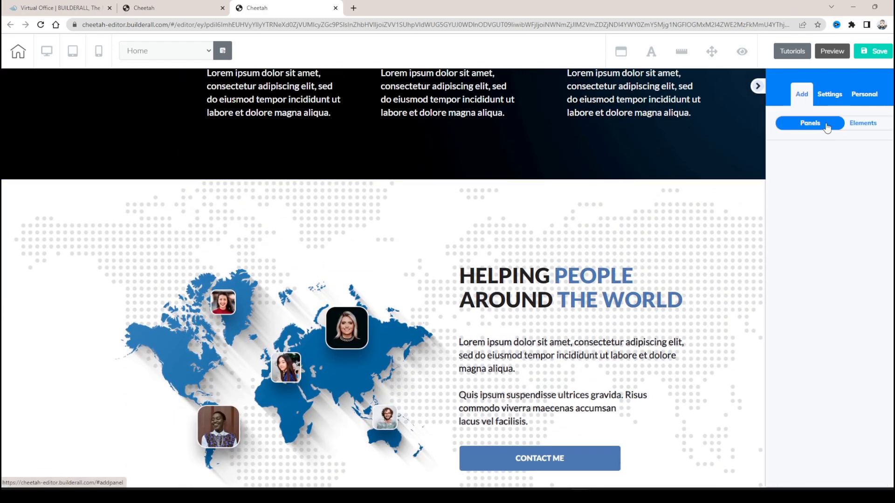
left_click(854, 124)
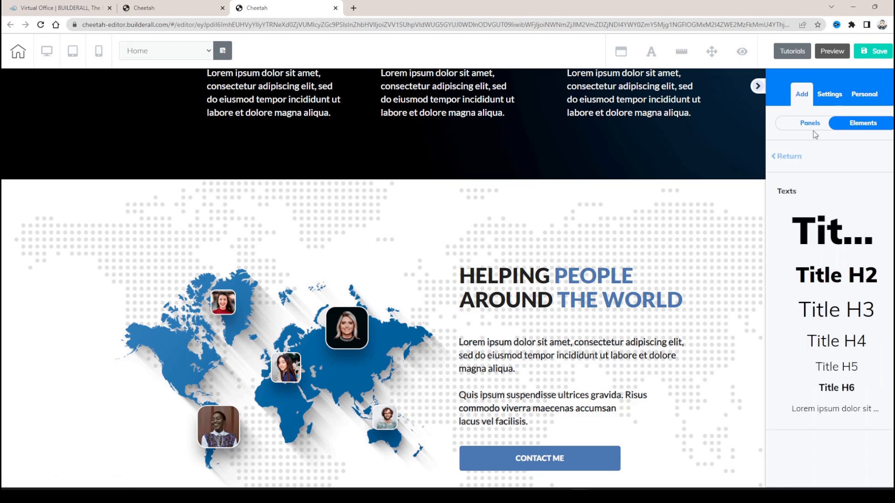
left_click(786, 157)
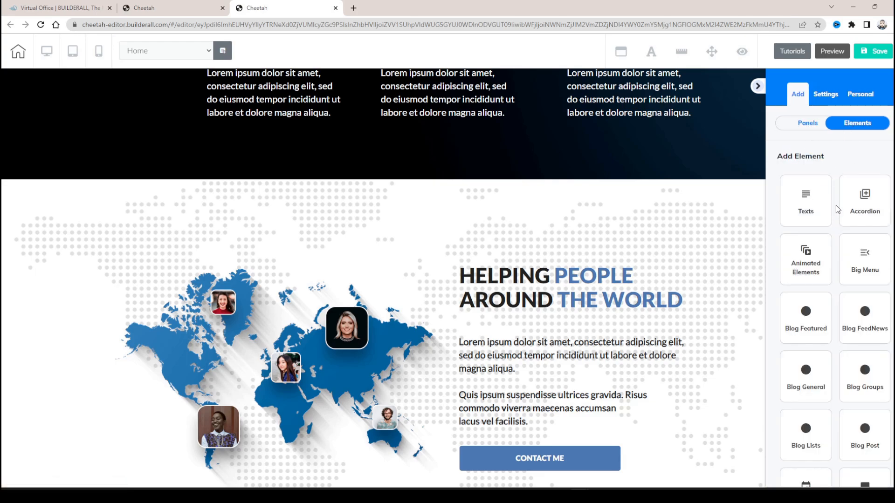
scroll(836, 209, "down", 7)
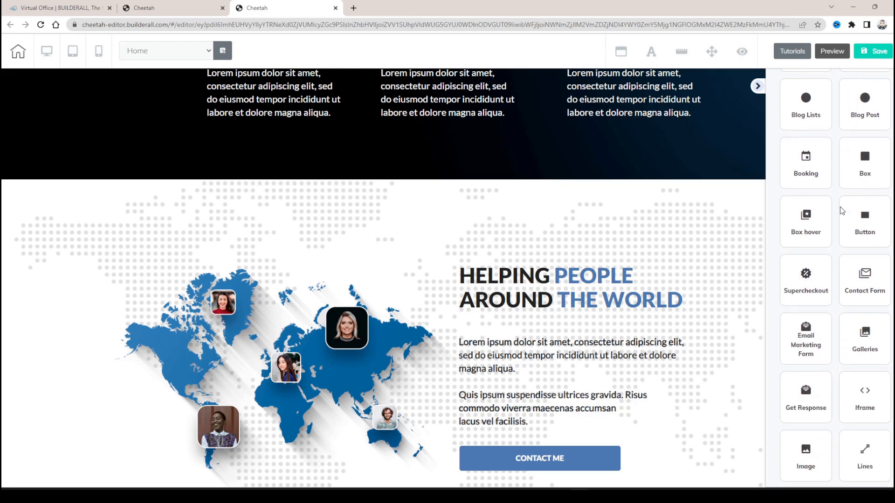
scroll(841, 207, "down", 3)
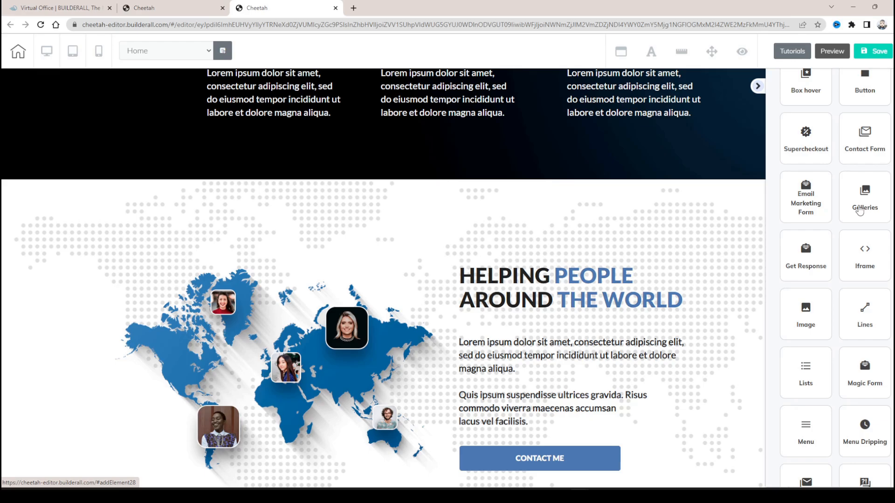
left_click(805, 316)
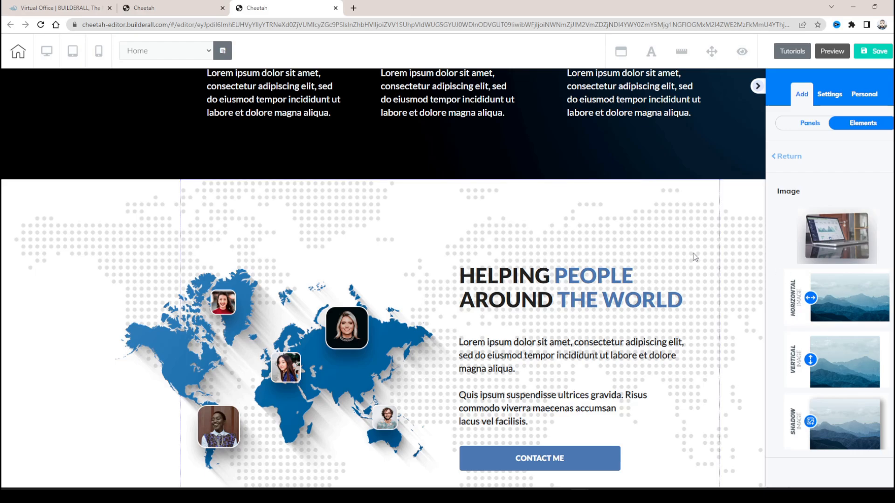
- Add a horizontal image element over the upper part of the world map
left_click_drag(807, 297, 825, 298)
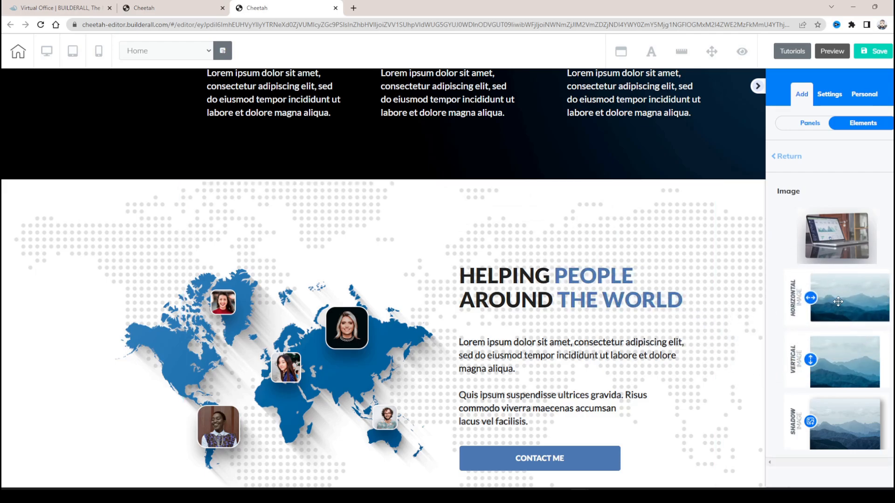
left_click_drag(844, 298, 398, 280)
left_click(325, 222)
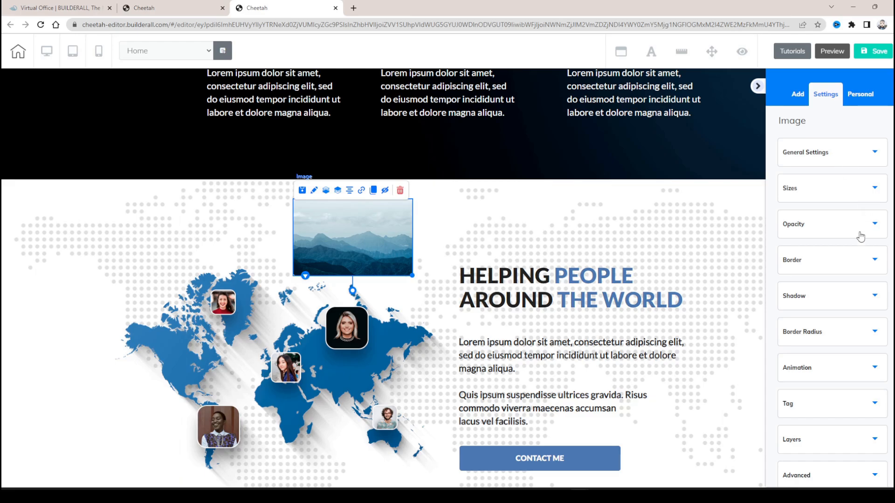
- Set the new image's width to 448 and its maximum tablet width to 619
left_click(846, 160)
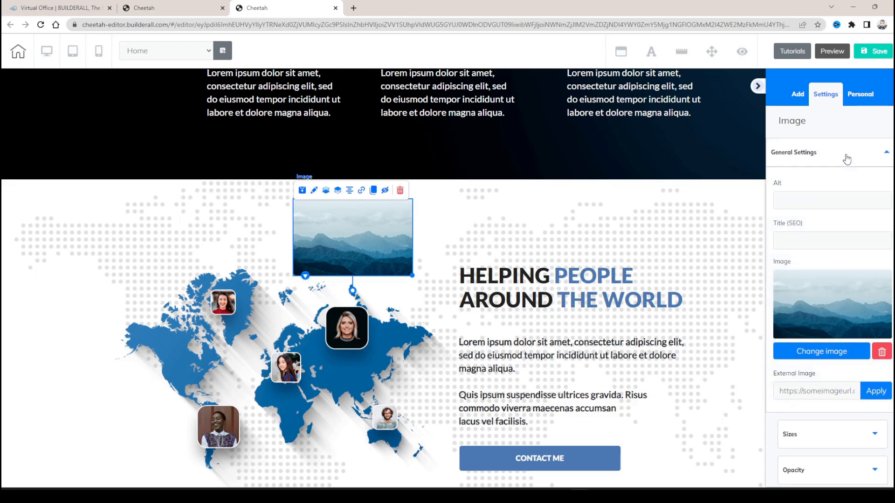
left_click(845, 154)
left_click(845, 193)
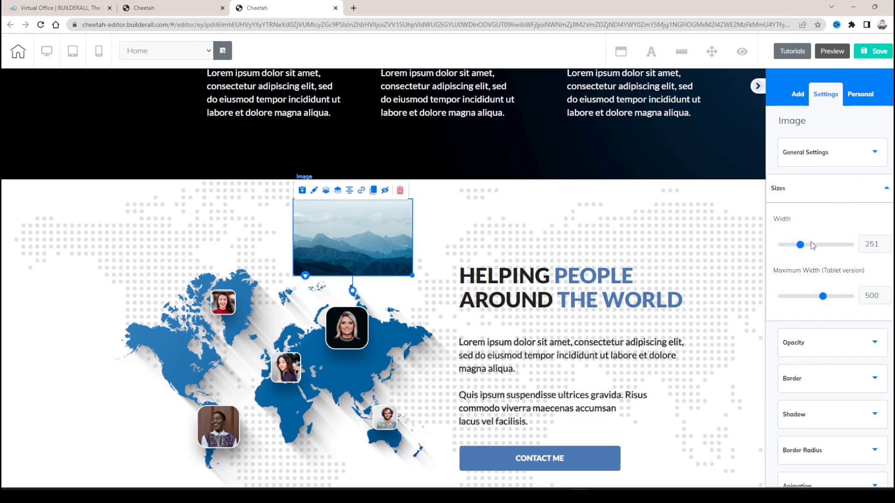
left_click_drag(800, 244, 818, 245)
left_click_drag(830, 298, 837, 299)
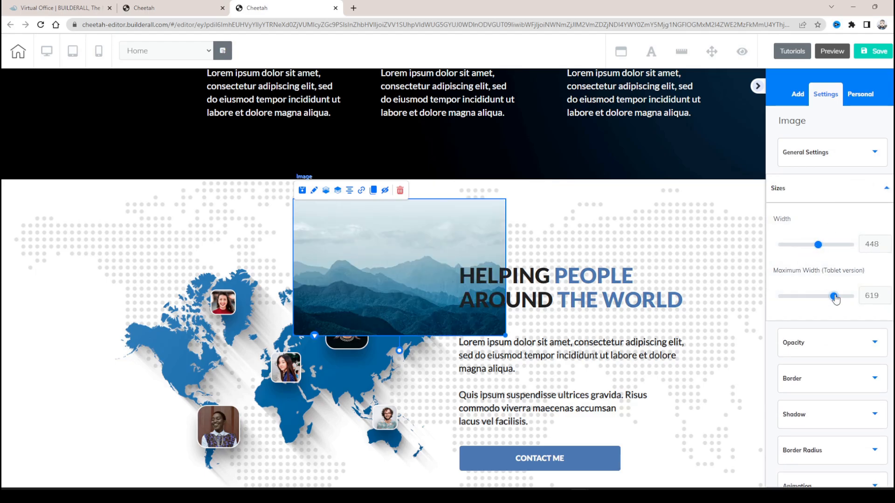
left_click(845, 192)
- Look at the border settings of the new image
left_click(823, 250)
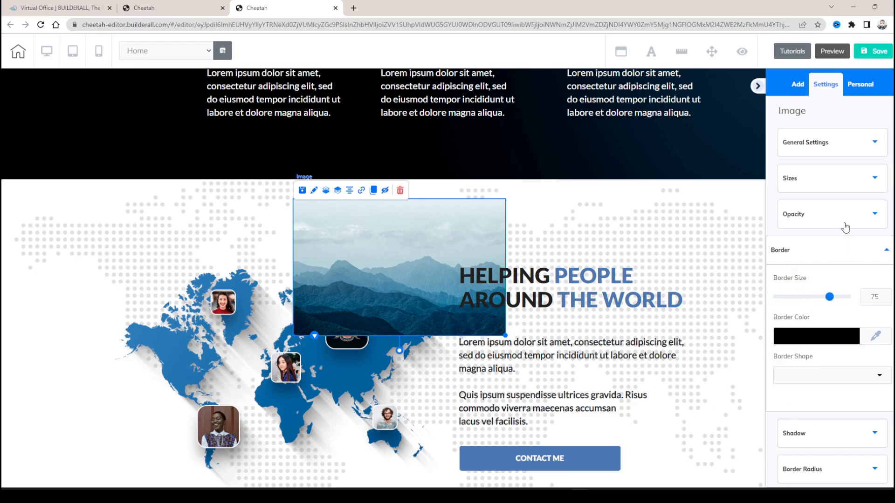
left_click(877, 252)
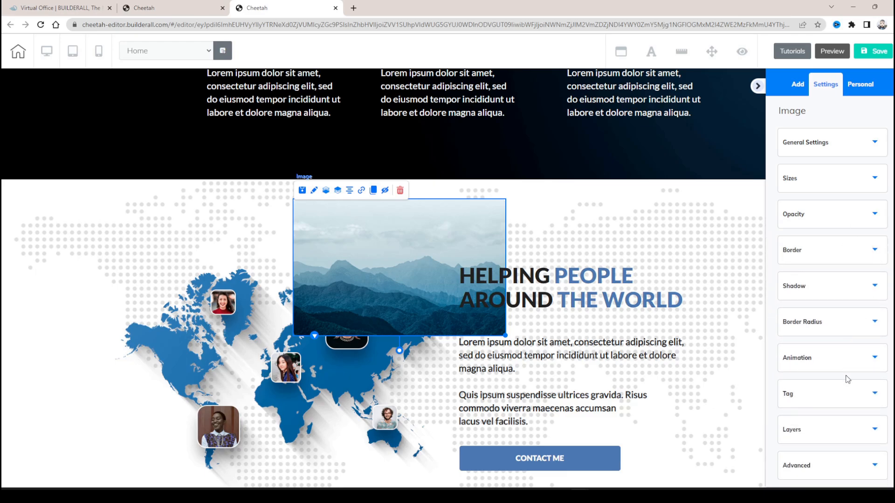
scroll(850, 289, "up", 1)
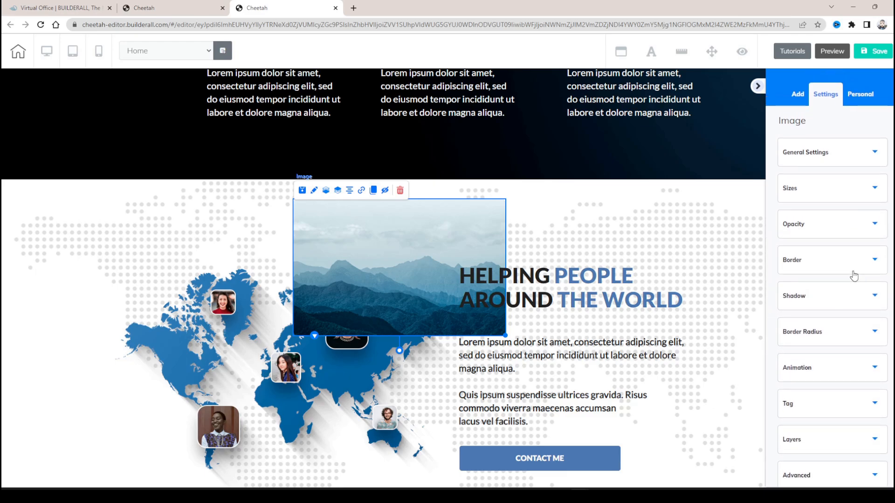
- Open the image library to change the new image's picture and browse all available files
left_click(843, 158)
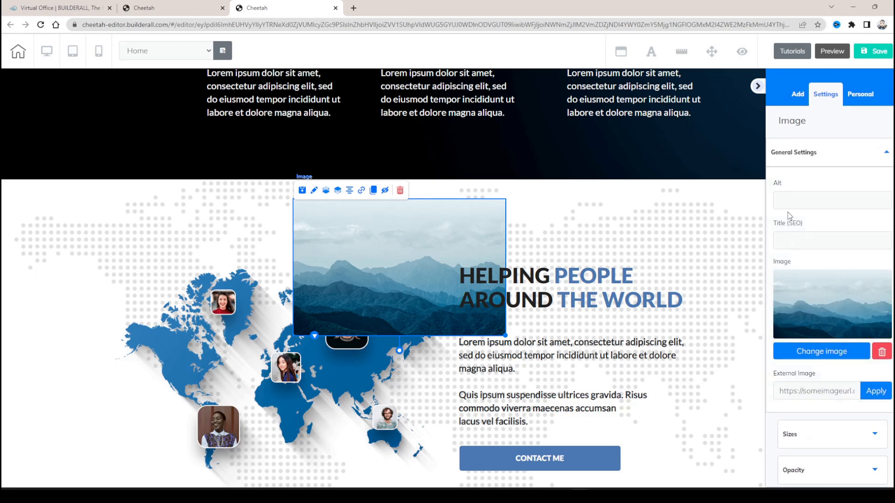
scroll(818, 243, "down", 3)
left_click(821, 212)
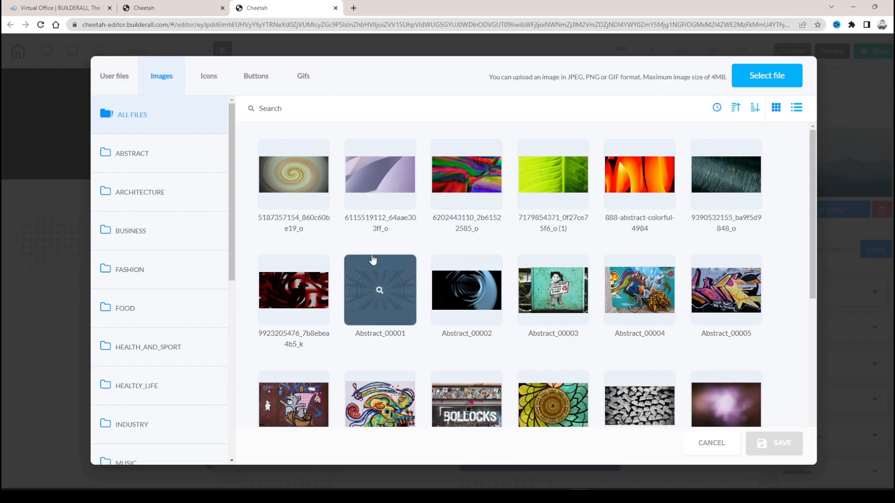
scroll(373, 260, "down", 10)
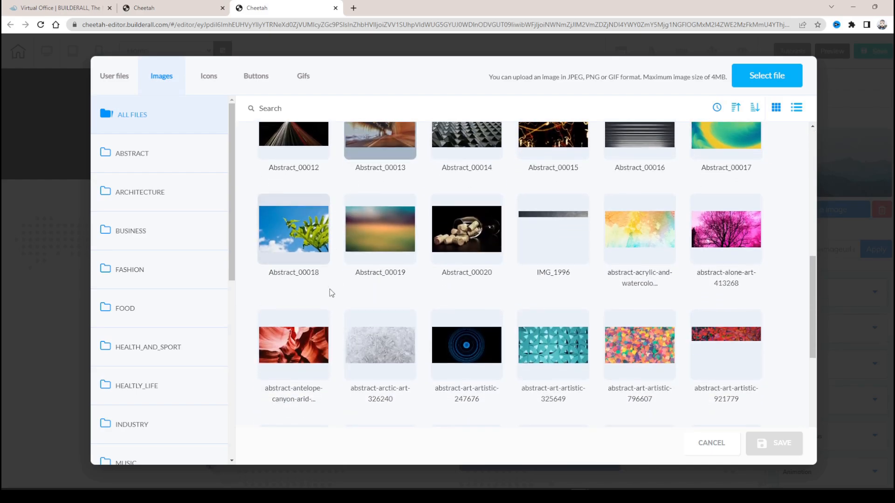
scroll(432, 247, "down", 2)
scroll(421, 248, "up", 6)
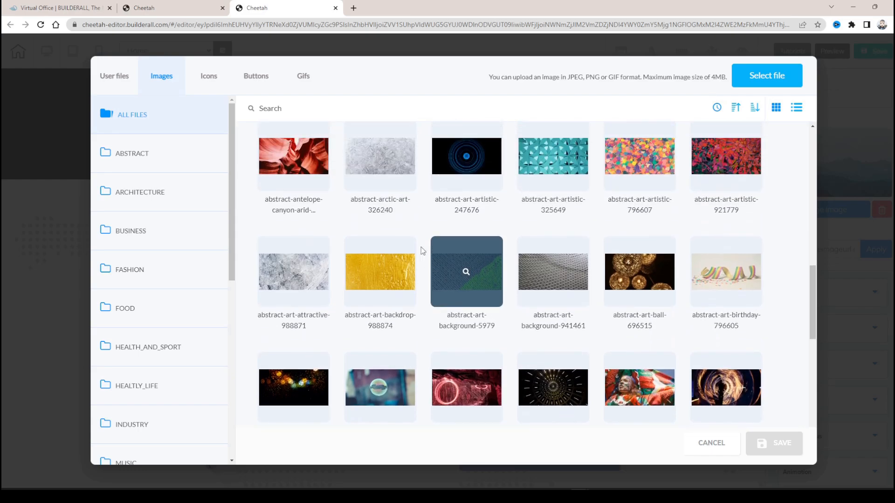
- Change the new image's picture to Business_00003 from the Business category of the image library
left_click(156, 236)
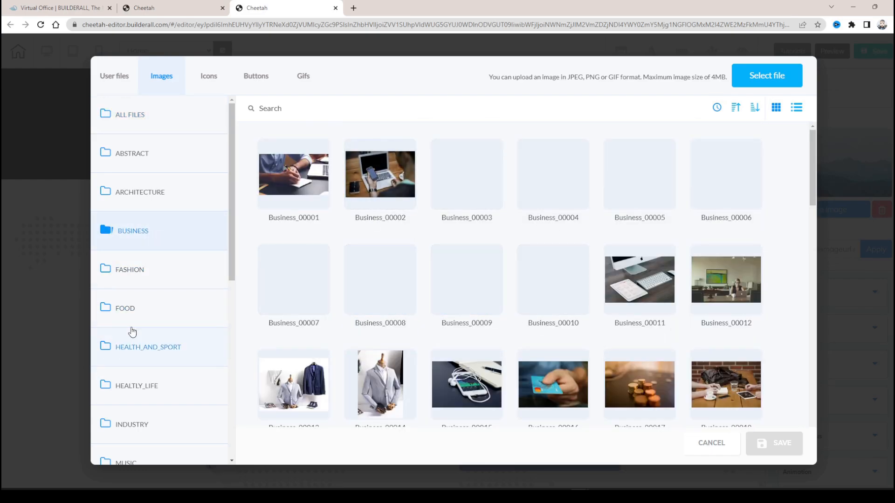
scroll(154, 298, "down", 4)
scroll(161, 261, "down", 4)
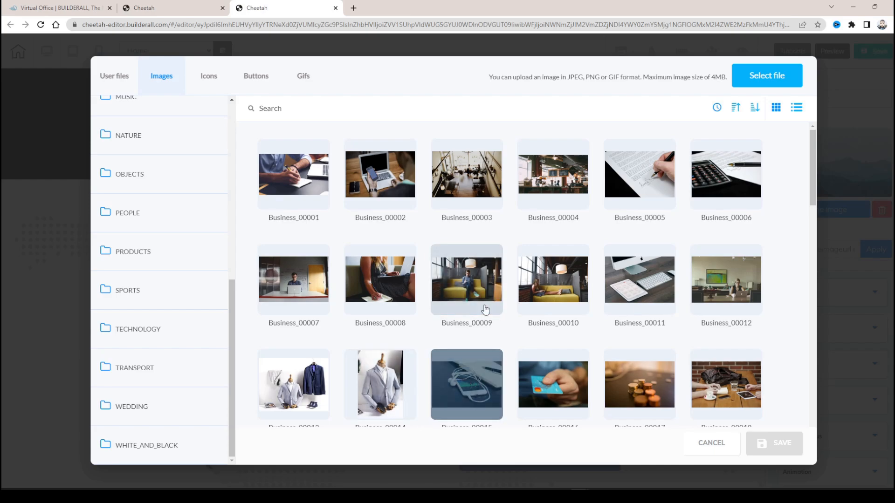
left_click(474, 176)
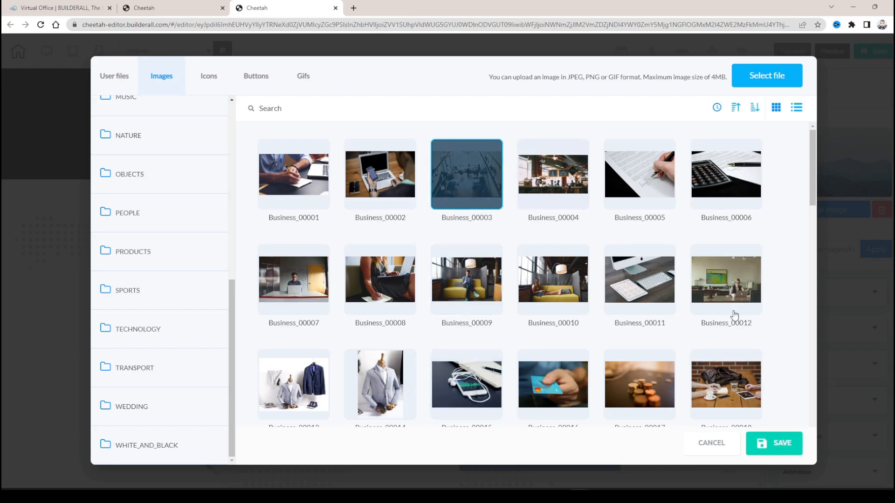
left_click(774, 443)
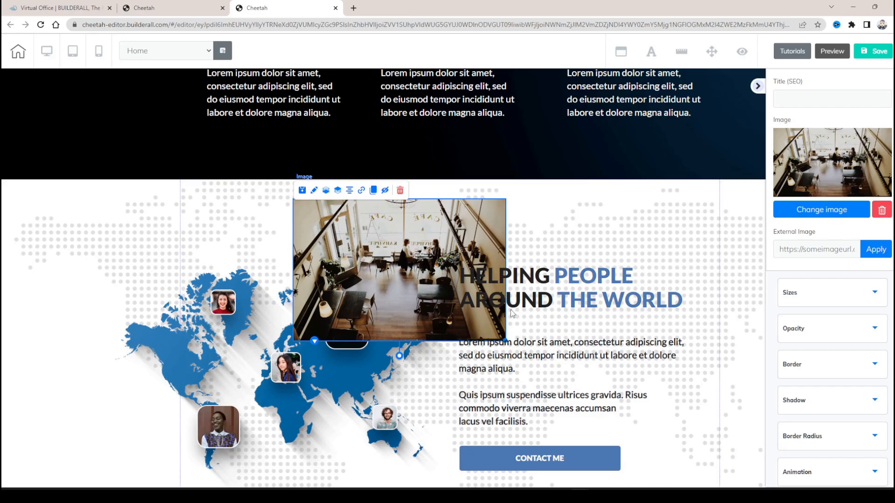
- Move the café image across the world map, up into the dark text panel, and back down over the map
left_click_drag(432, 269, 332, 255)
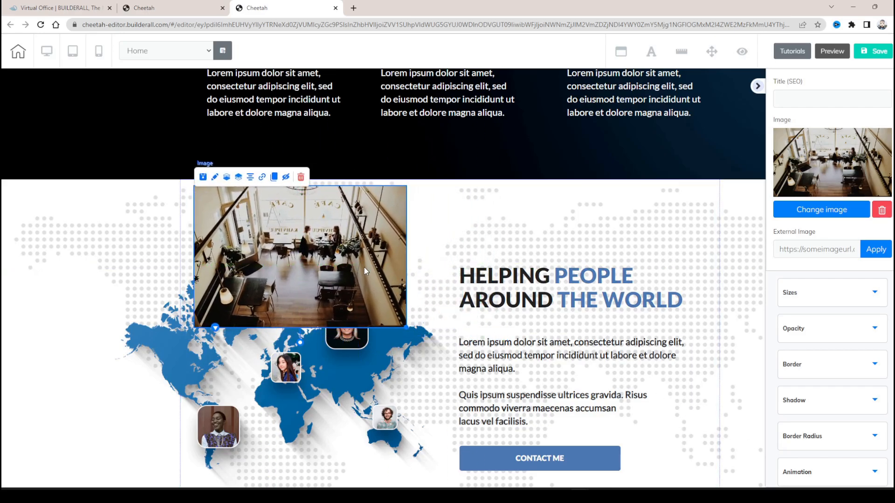
left_click_drag(322, 254, 271, 276)
left_click_drag(199, 209, 220, 199)
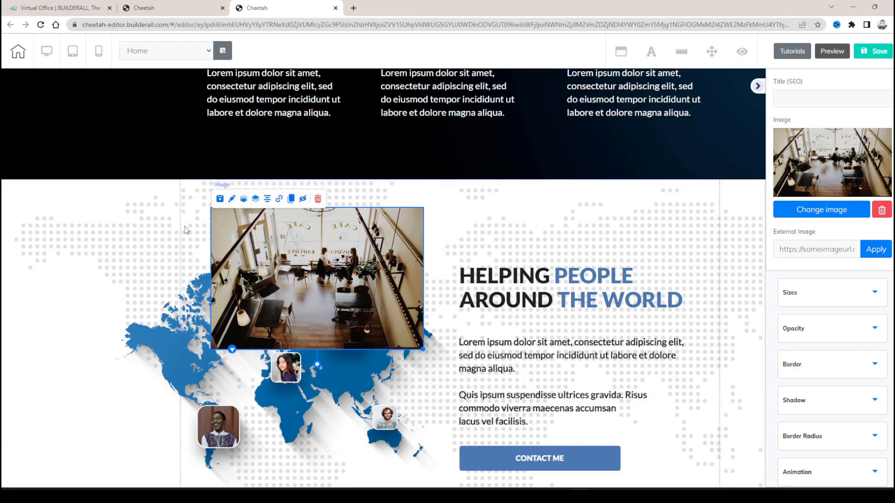
left_click(193, 185)
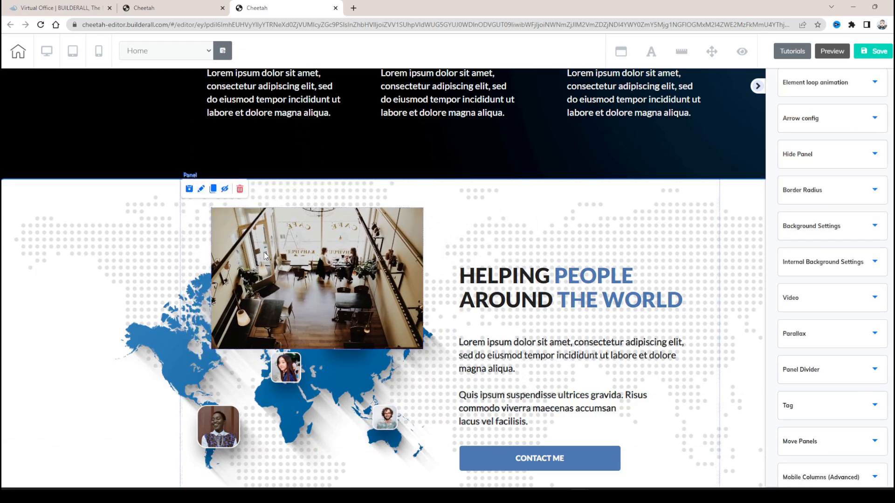
left_click_drag(284, 265, 385, 169)
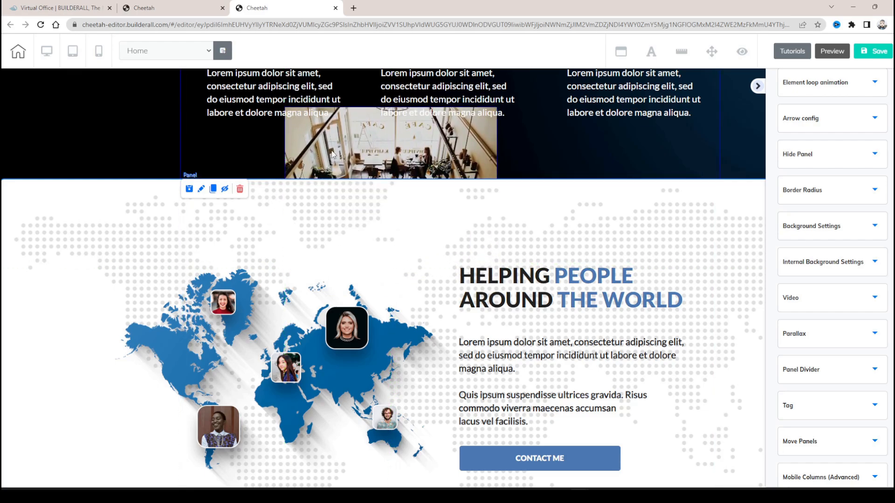
left_click_drag(345, 141, 340, 244)
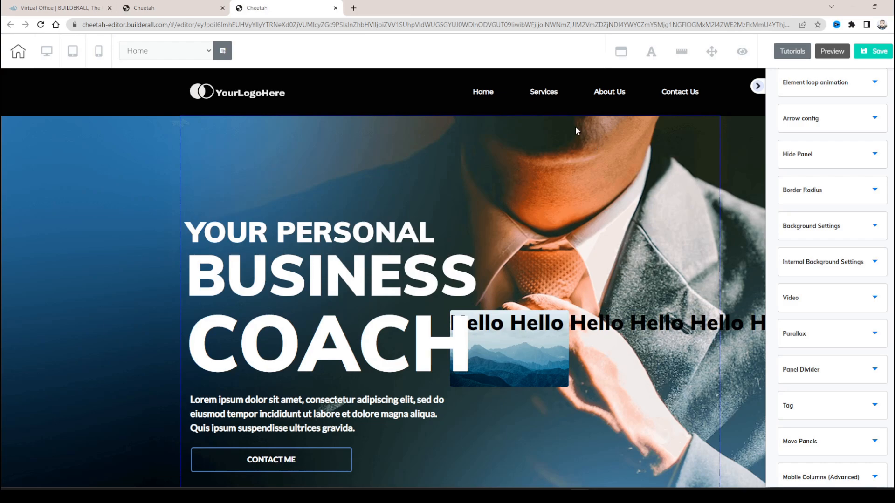
- Set the page background color to red
left_click(621, 53)
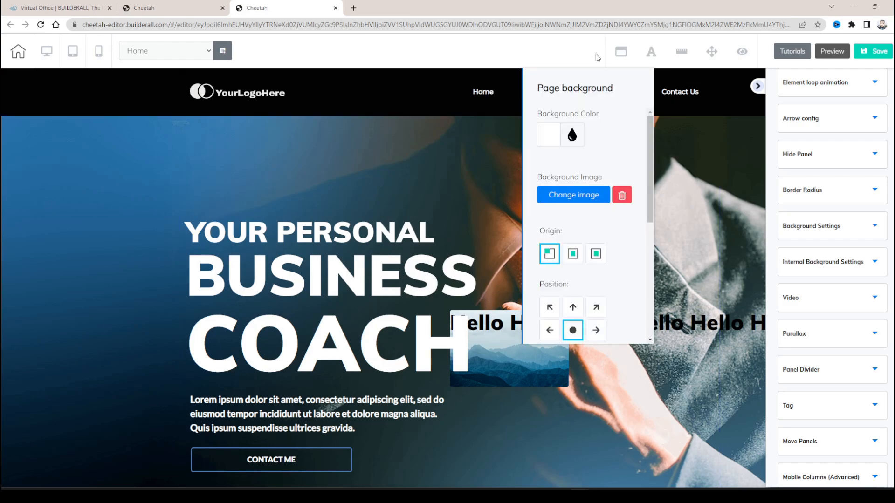
left_click(554, 134)
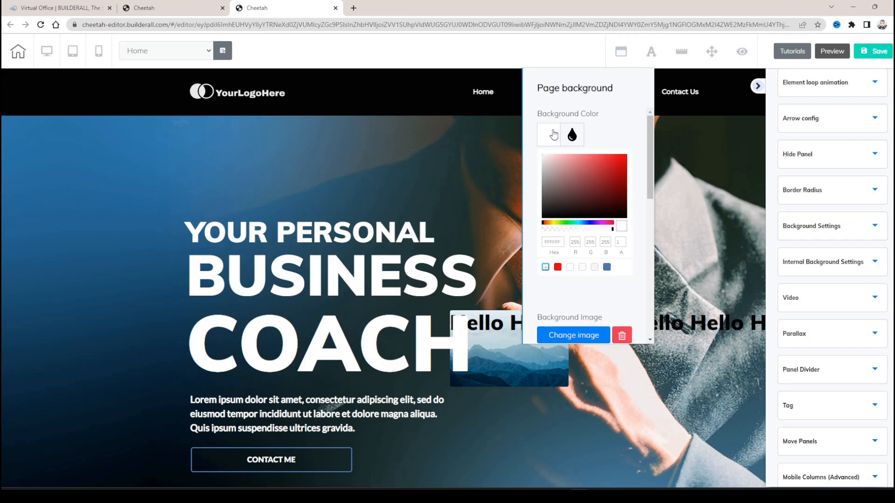
left_click(606, 167)
left_click(552, 132)
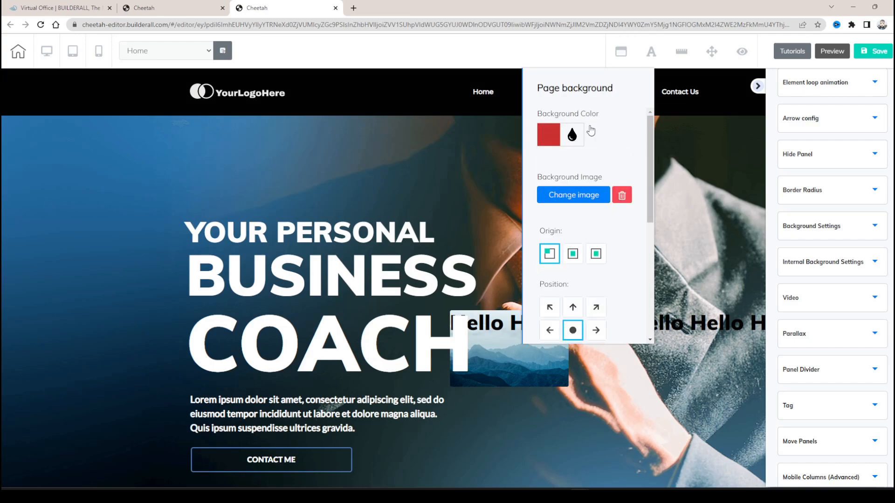
- Try the other two background origins, restore the first one, and look over the repeat, size and scrolling options
scroll(568, 176, "down", 3)
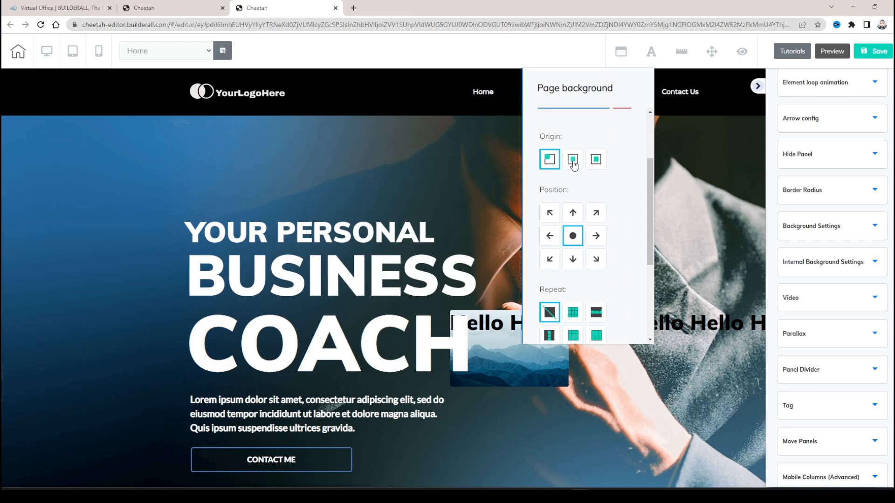
left_click(576, 164)
left_click(596, 160)
left_click(550, 160)
scroll(570, 159, "down", 5)
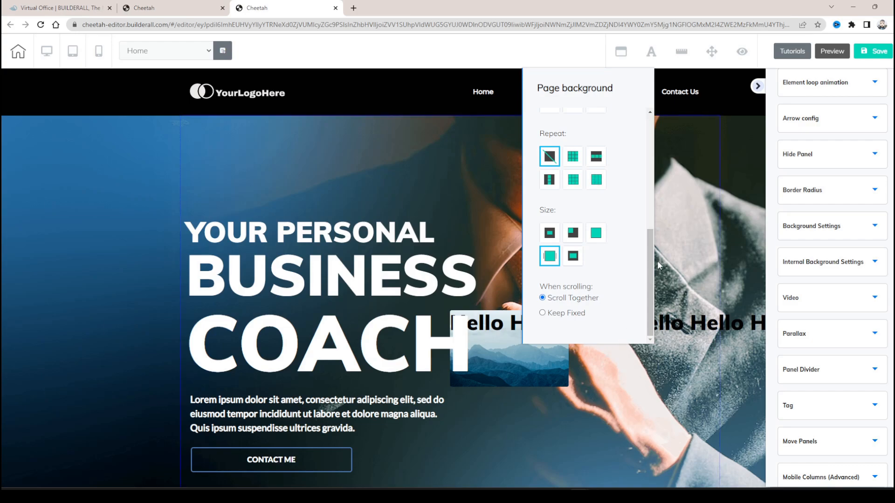
- Close the page background settings and set the Title H1 site font size to 92 px
left_click(652, 52)
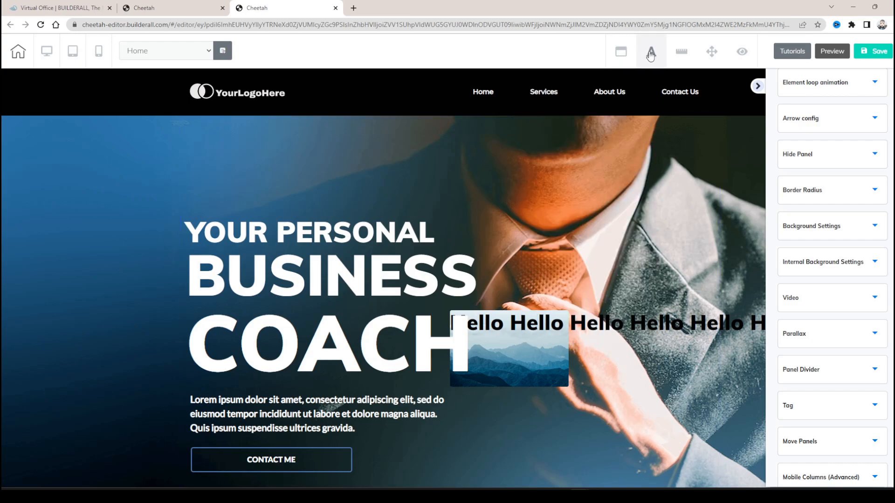
left_click(652, 52)
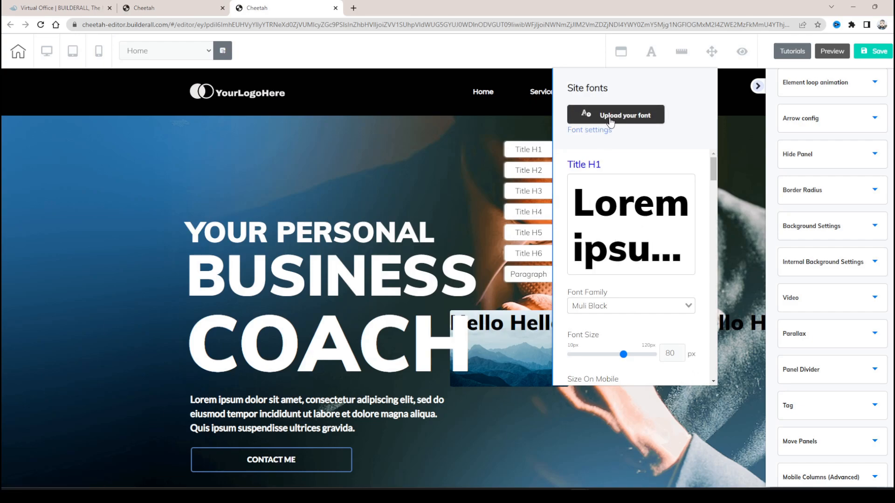
left_click_drag(624, 354, 633, 355)
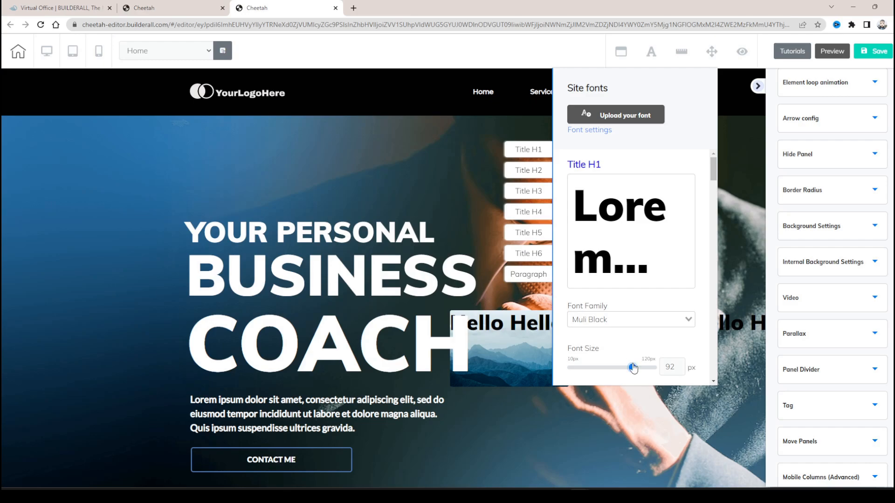
- Review the site font settings of the title levels and Paragraph, and set the Title H1 font size to 43 px
scroll(602, 364, "down", 6)
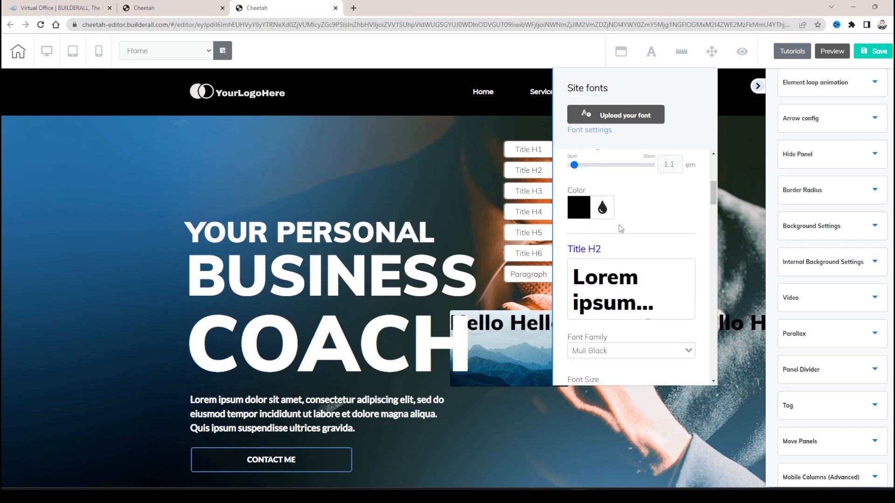
scroll(621, 229, "down", 10)
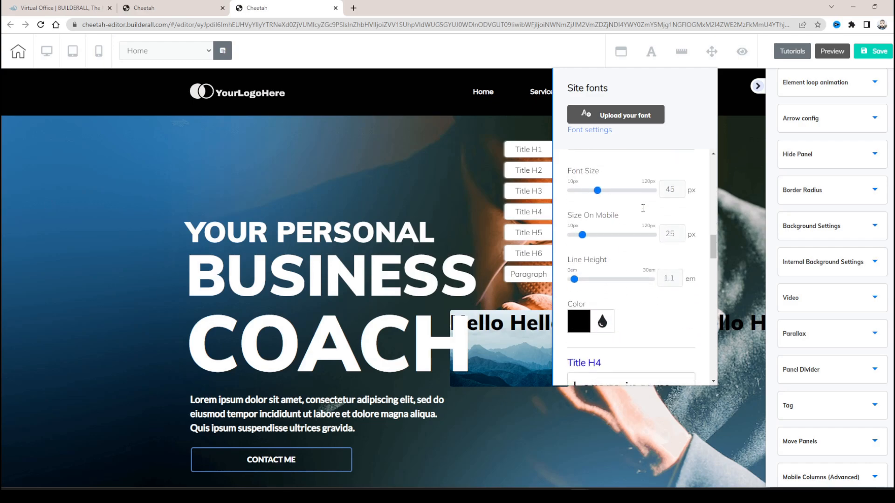
scroll(642, 208, "down", 9)
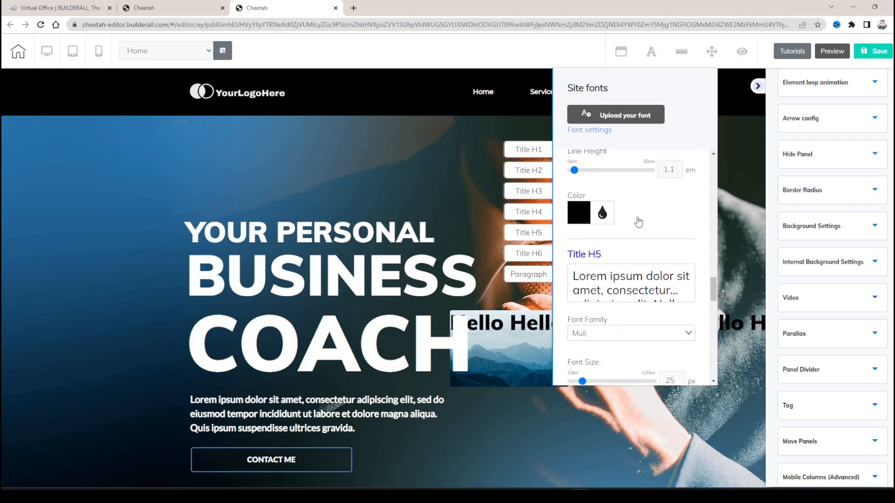
scroll(640, 222, "down", 3)
scroll(636, 198, "down", 8)
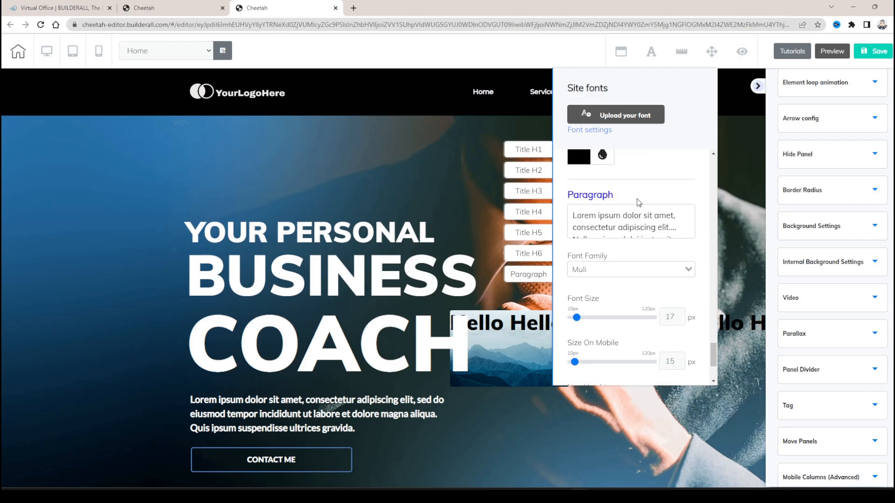
scroll(615, 224, "up", 4)
scroll(589, 298, "up", 7)
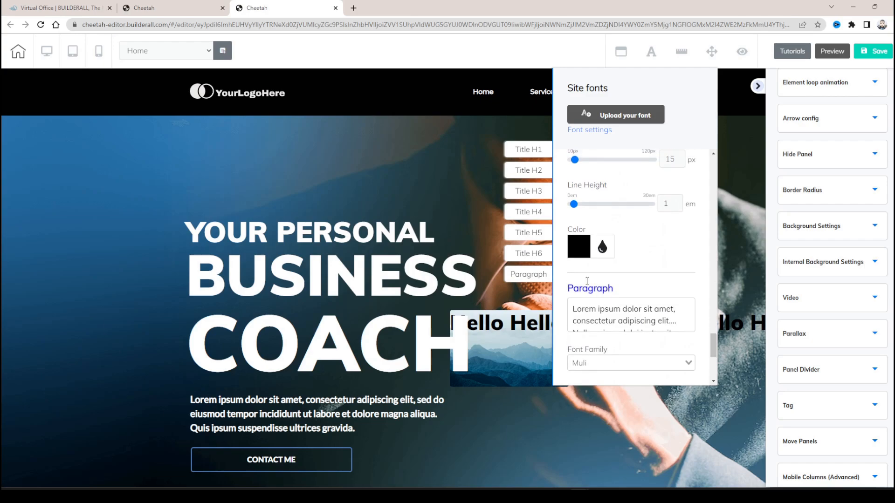
scroll(585, 312, "up", 5)
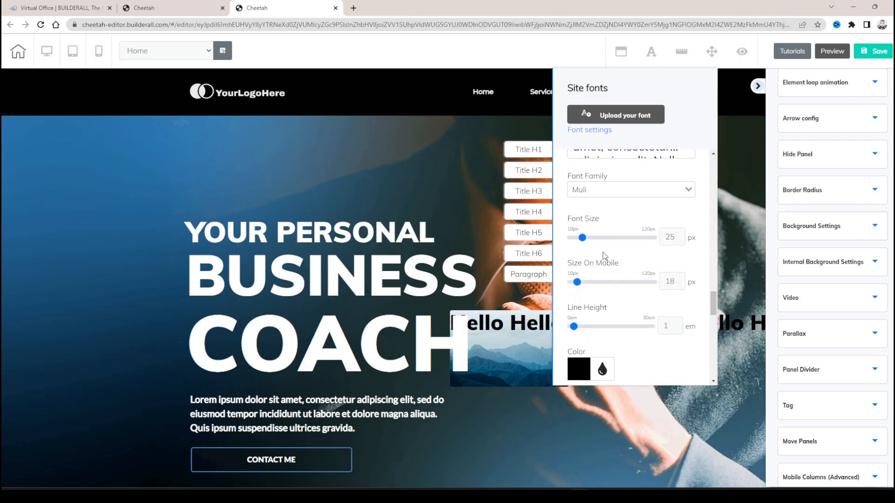
scroll(639, 201, "up", 8)
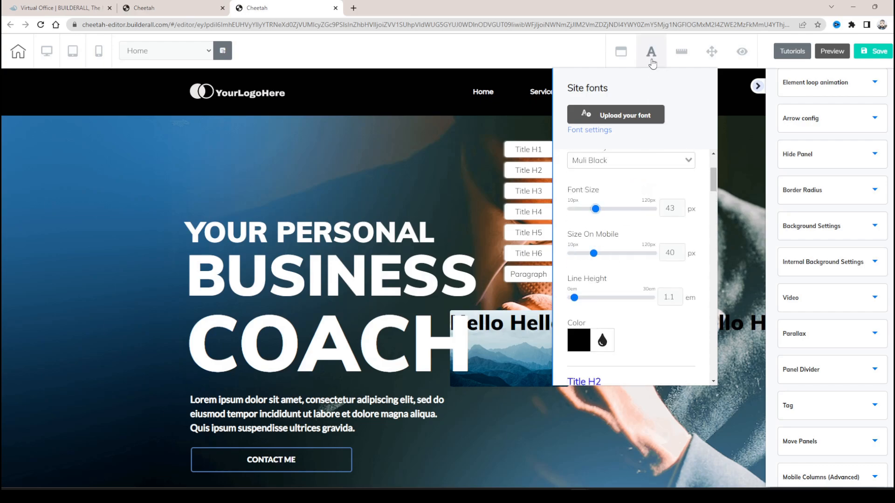
- Show the rulers without the site fonts settings, and move the YOUR PERSONAL BUSINESS COACH heading up and right within the hero panel
left_click(679, 55)
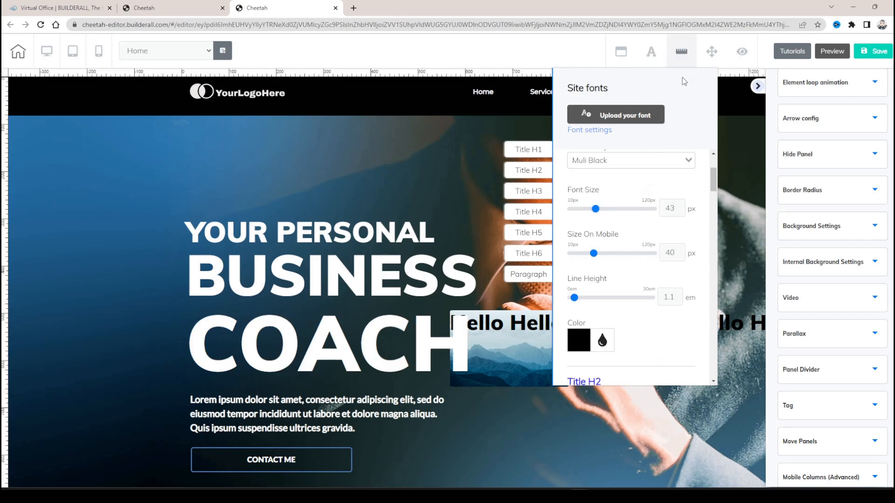
left_click(652, 51)
left_click(679, 53)
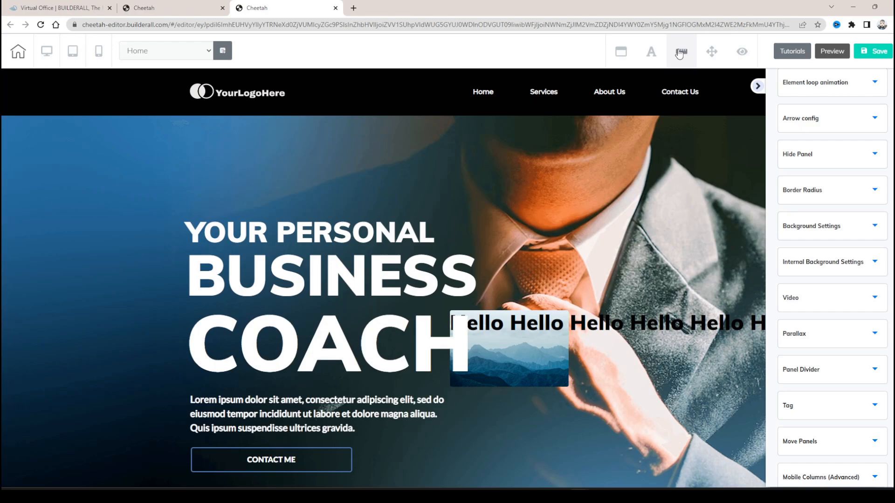
left_click(679, 54)
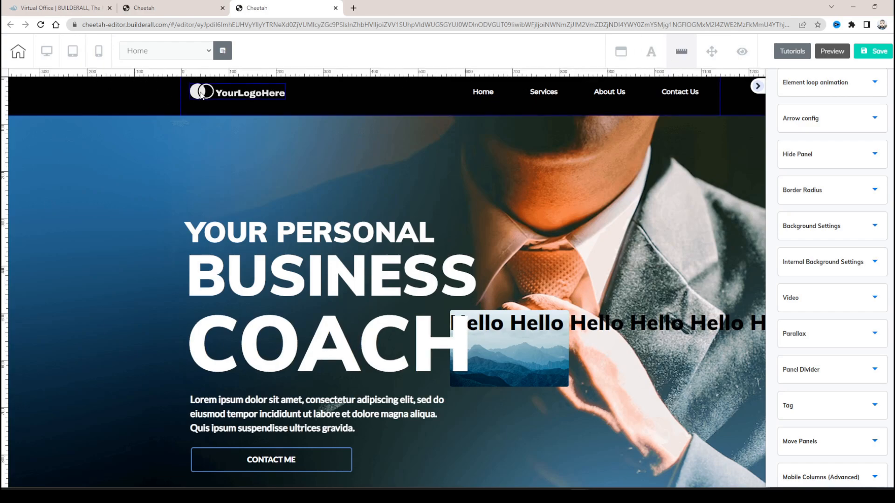
left_click_drag(334, 278, 461, 204)
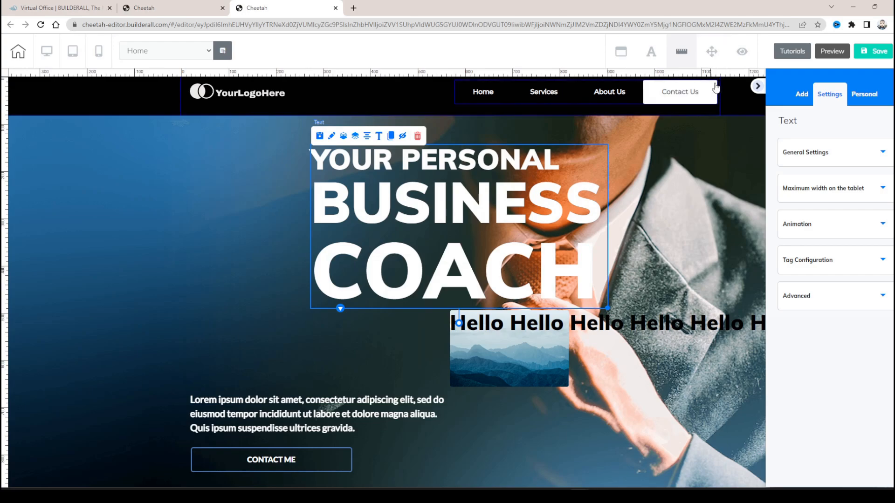
- Reorder the page panels to Panels 3, Panels 2 #Home, Panels 1, apply the move, and check the page
left_click(711, 53)
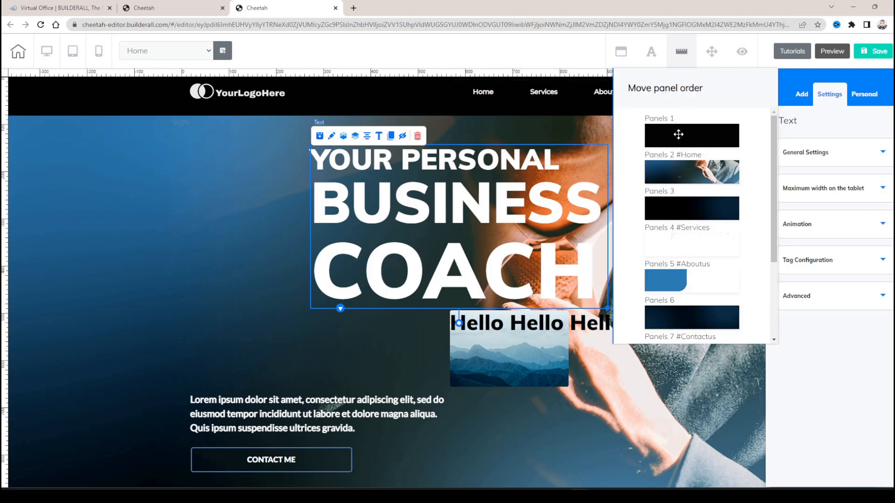
mouse_move(688, 139)
left_mouse_down()
mouse_move(693, 193)
mouse_move(688, 136)
mouse_move(690, 145)
left_mouse_up()
left_click_drag(695, 203, 694, 171)
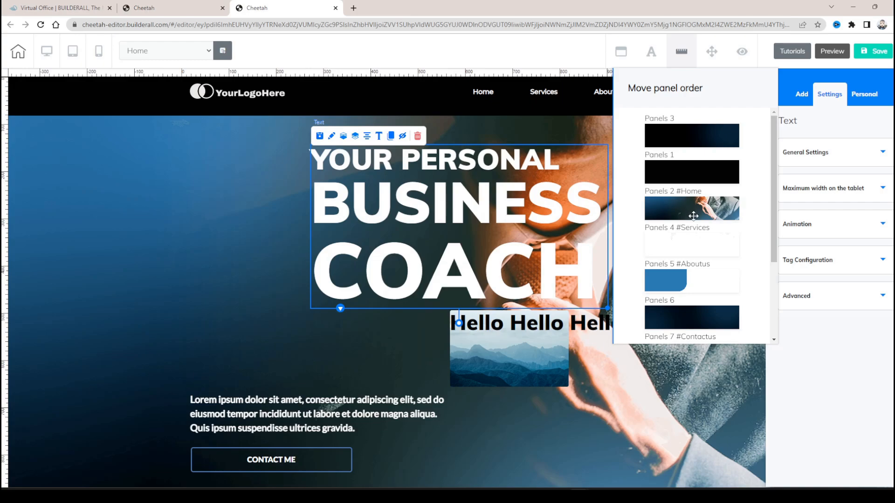
left_click_drag(693, 216, 703, 194)
scroll(703, 228, "down", 3)
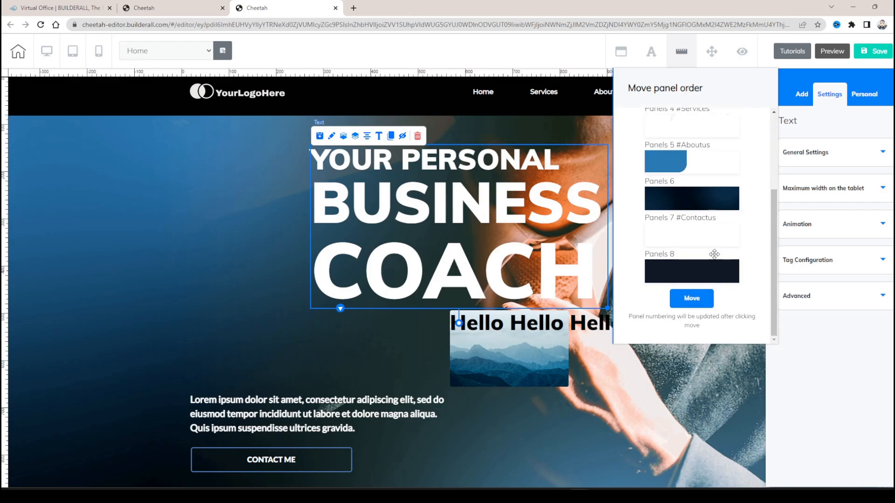
scroll(698, 200, "up", 5)
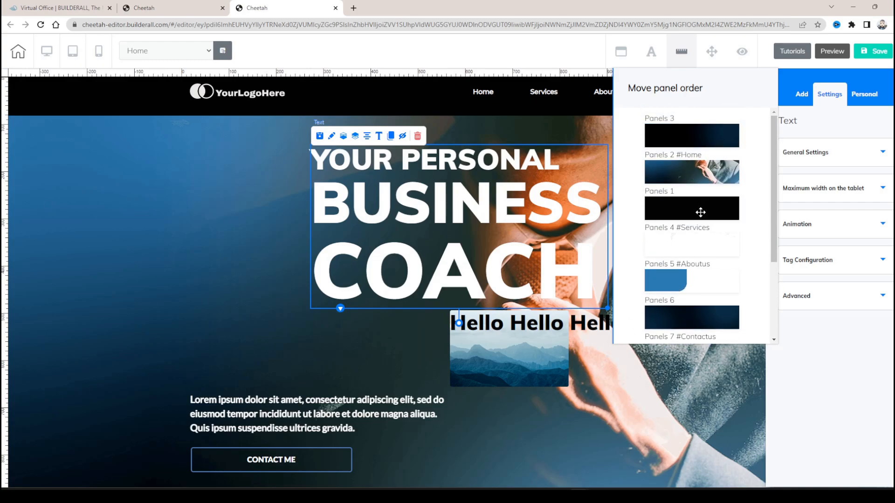
scroll(695, 205, "down", 3)
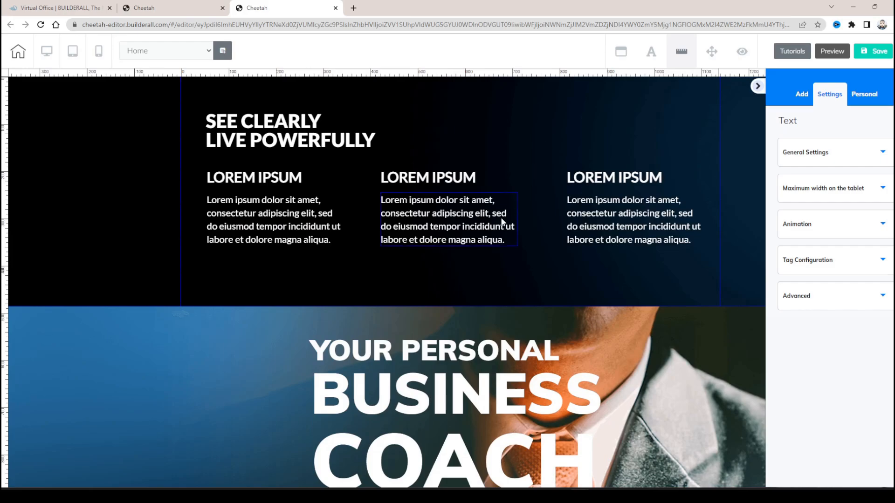
scroll(555, 230, "down", 10)
scroll(555, 232, "up", 10)
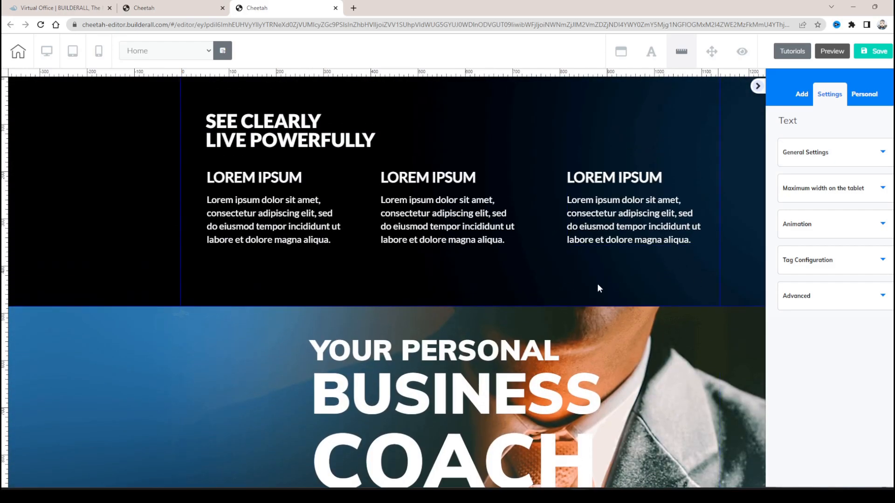
- Open the list of the page's hidden elements
left_click(742, 53)
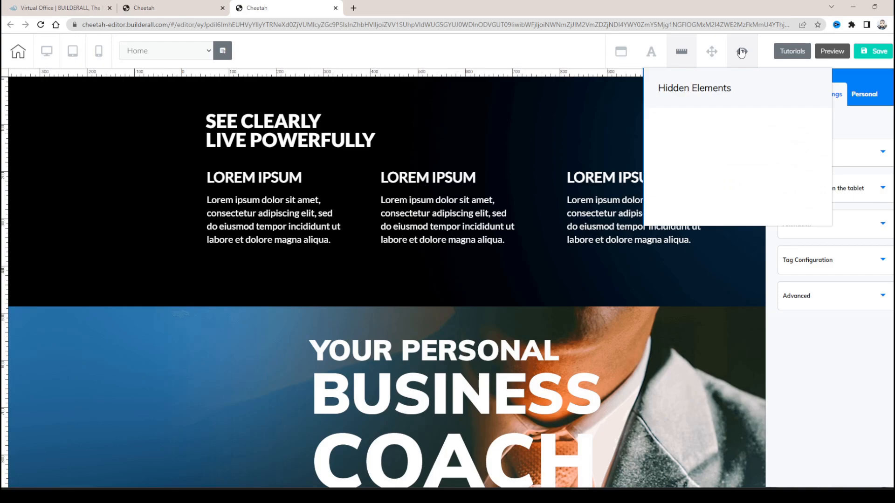
- Close the hidden elements list, select the SEE CLEARLY LIVE POWERFULLY panel and review its size settings
left_click(742, 52)
left_click(744, 53)
left_click(642, 157)
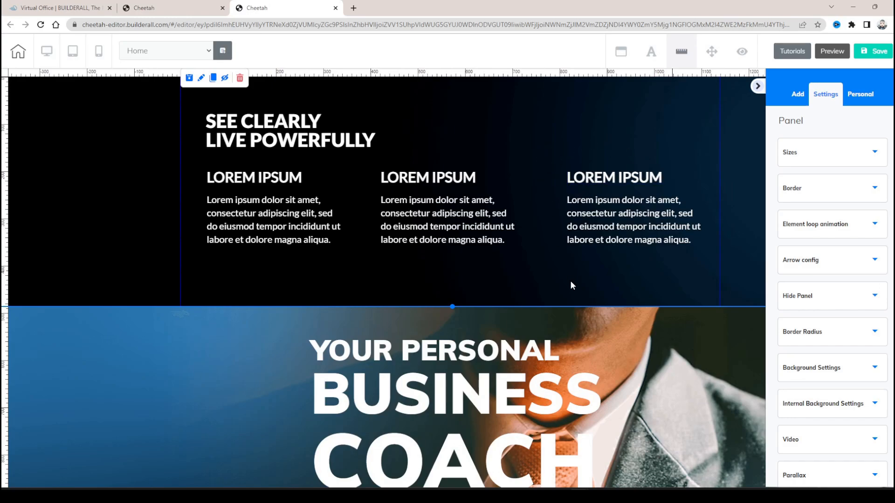
left_click(826, 161)
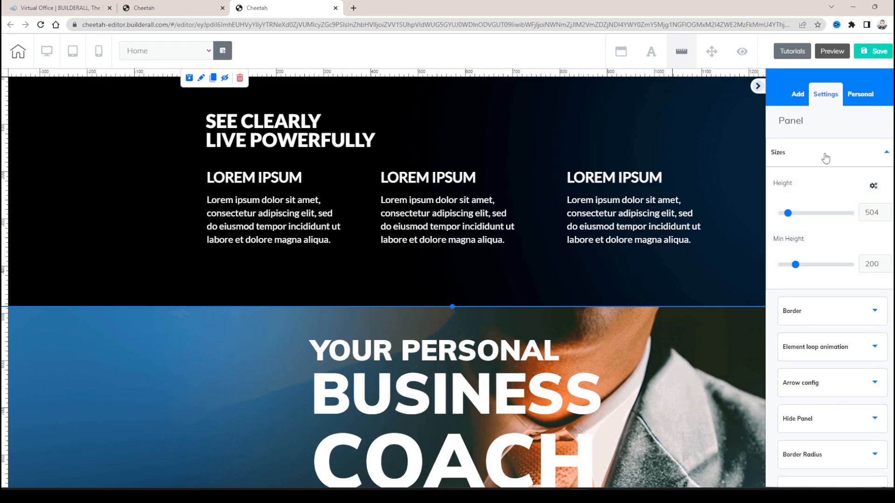
left_click(832, 162)
- Browse the categories of elements that can be added to the page
left_click(798, 94)
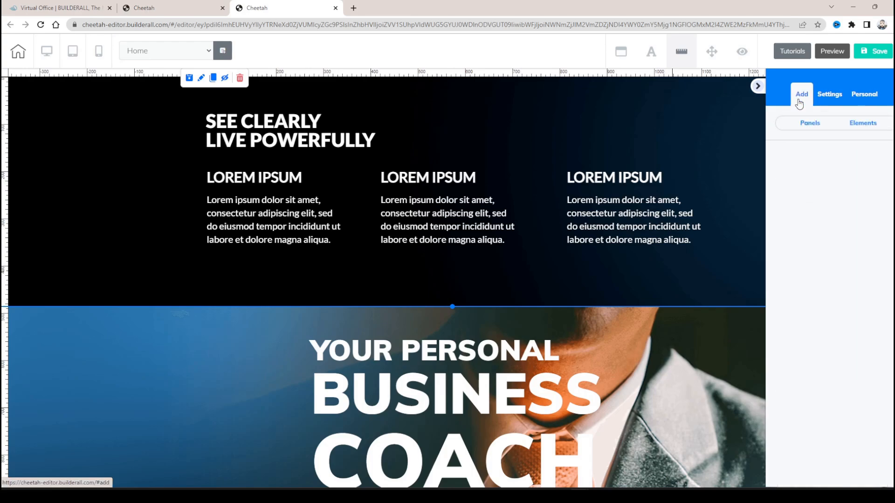
left_click(862, 124)
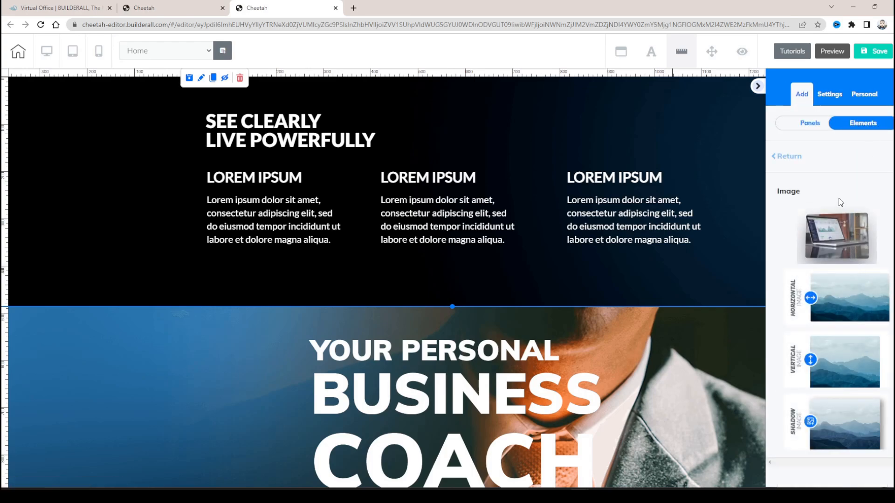
left_click(790, 161)
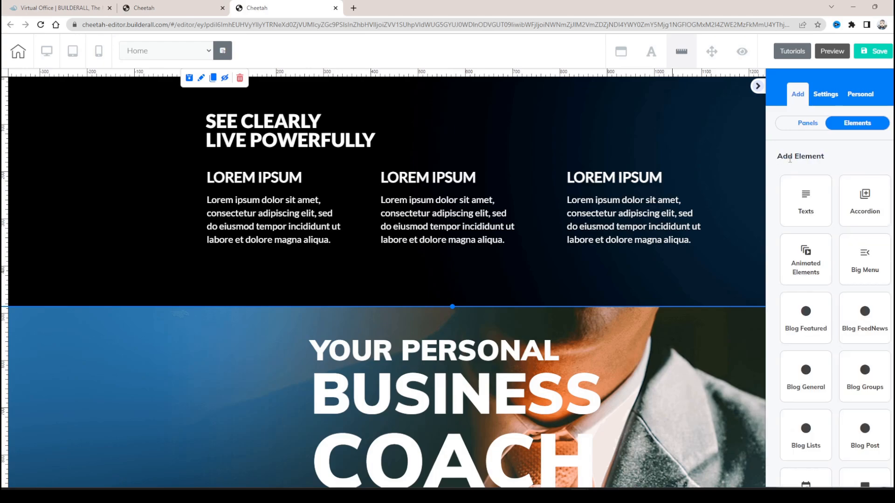
scroll(815, 200, "down", 8)
scroll(826, 174, "up", 7)
scroll(826, 175, "up", 1)
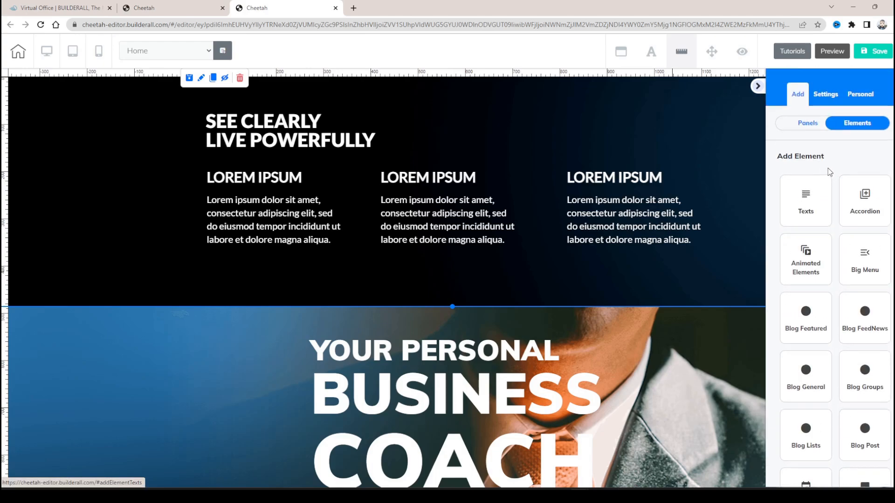
- Add the ready-made Calendar Page panel to the Home page and check it below the footer
left_click(809, 125)
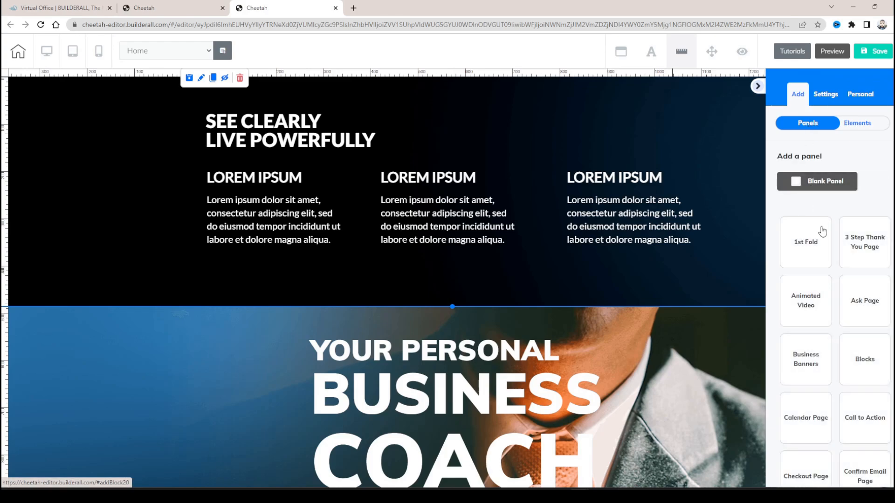
scroll(822, 232, "down", 5)
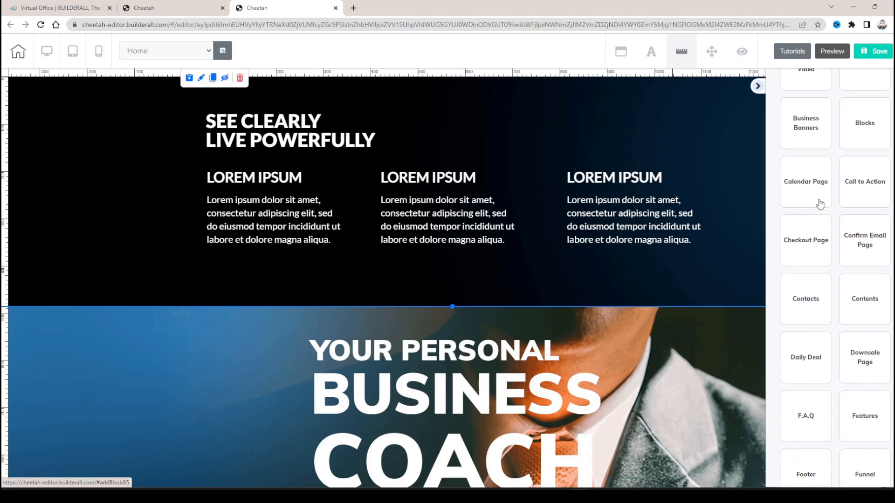
left_click(812, 190)
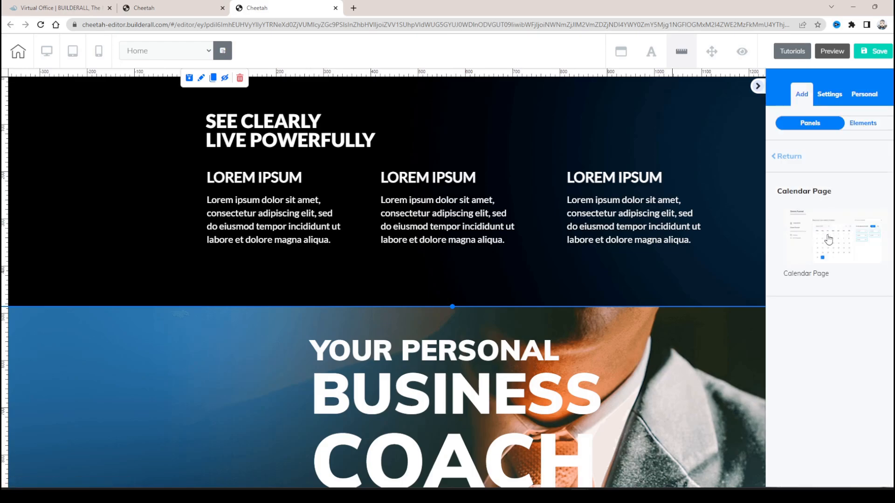
left_click(828, 240)
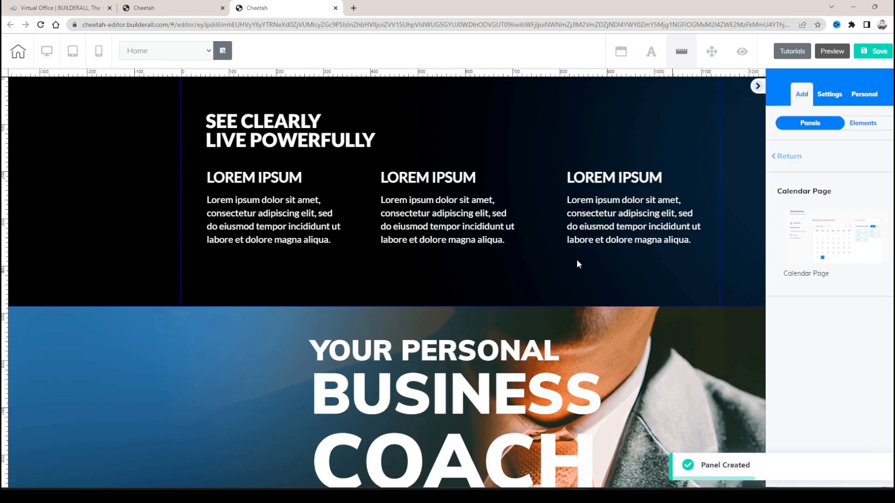
scroll(586, 241, "down", 20)
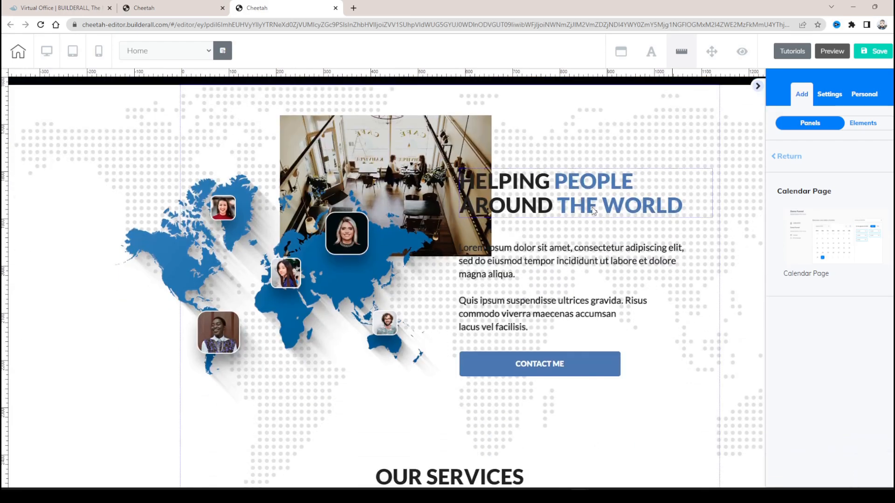
scroll(586, 218, "down", 20)
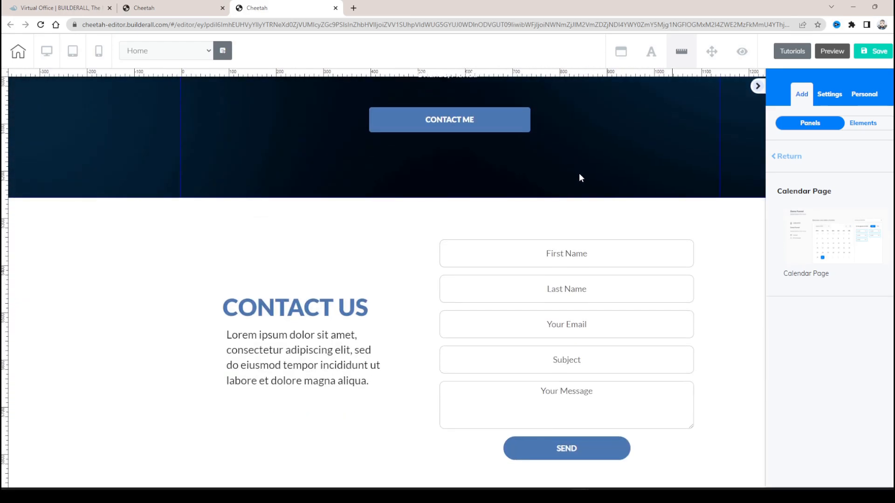
scroll(504, 224, "down", 10)
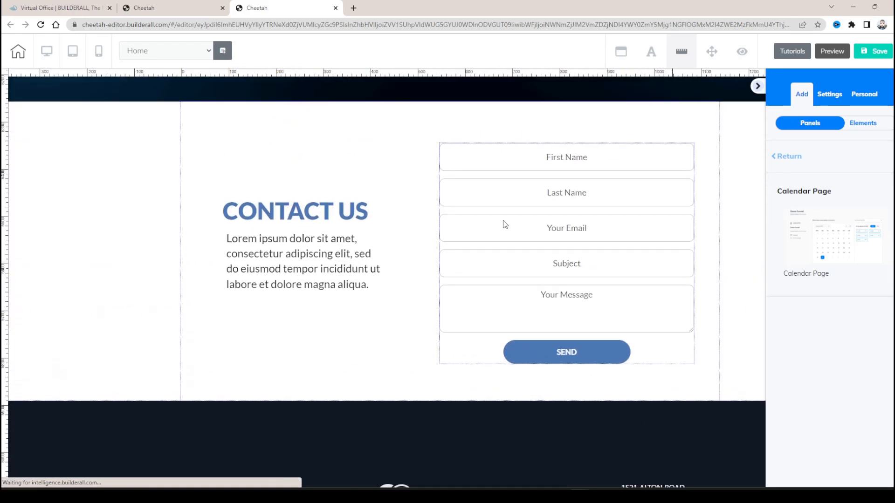
scroll(608, 205, "down", 1)
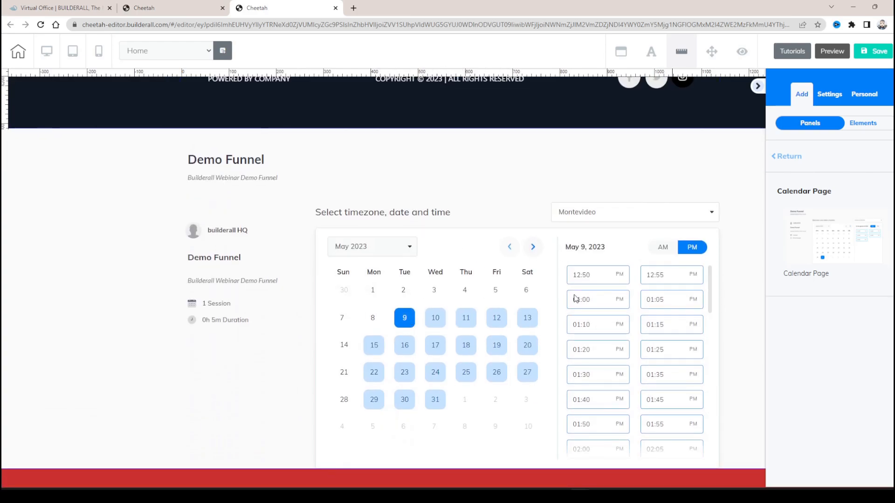
- Look through the remaining panel categories and view the Team panel designs
left_click(777, 158)
scroll(818, 280, "down", 10)
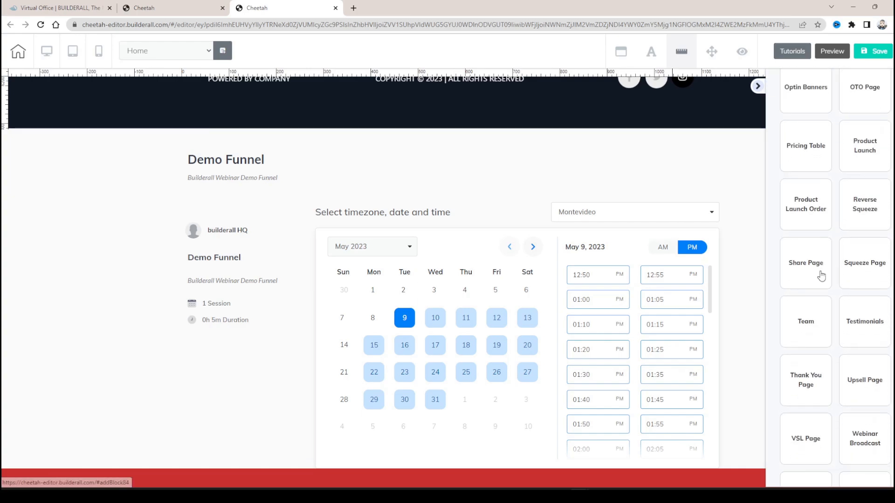
scroll(822, 276, "down", 2)
left_click(809, 219)
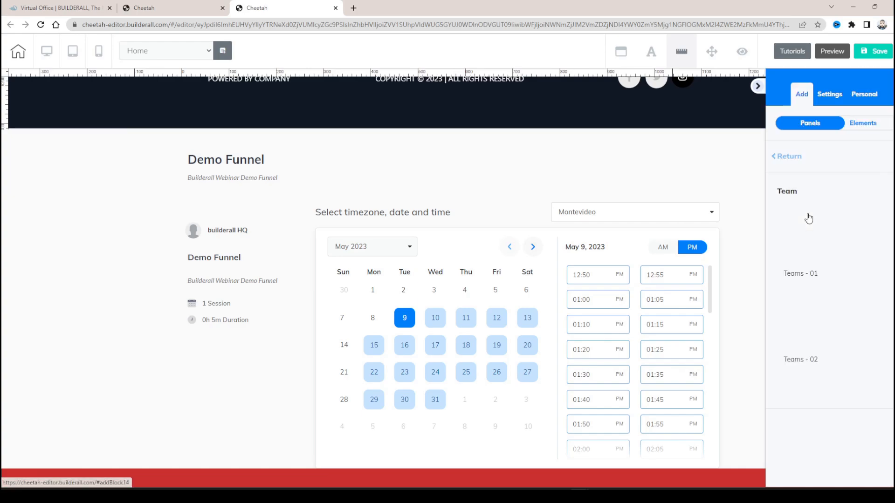
left_click_drag(824, 235, 576, 296)
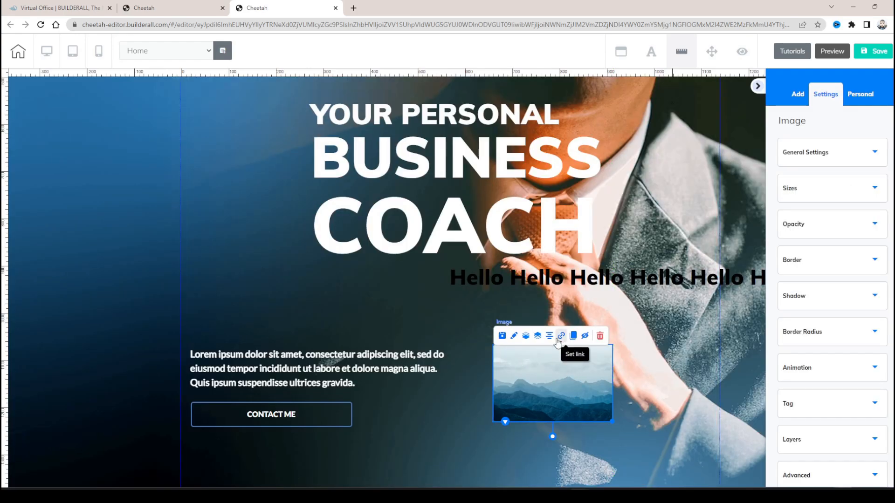
- Review the Web and Page link options of the hero panel's CONTACT ME button without applying a link
left_click(261, 417)
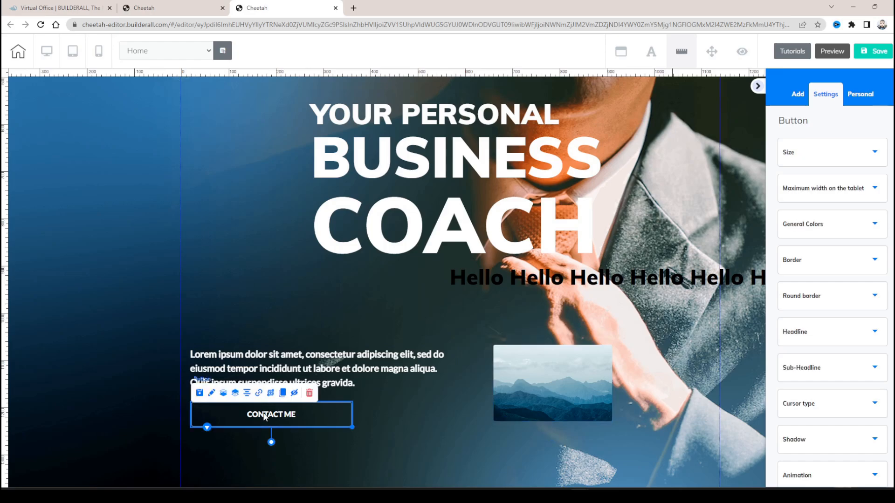
left_click(259, 394)
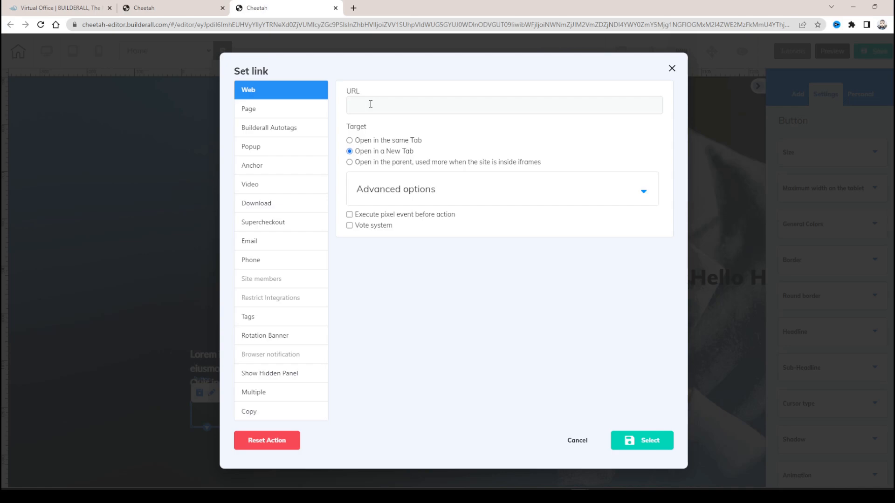
left_click(279, 110)
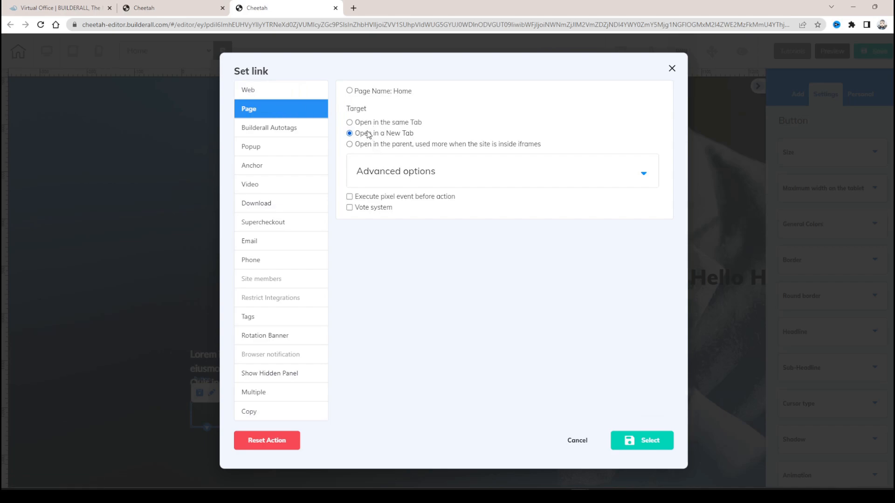
left_click(671, 69)
- Collapse the settings sidebar and move the YOUR PERSONAL BUSINESS COACH heading up and left within the hero panel
left_click(757, 87)
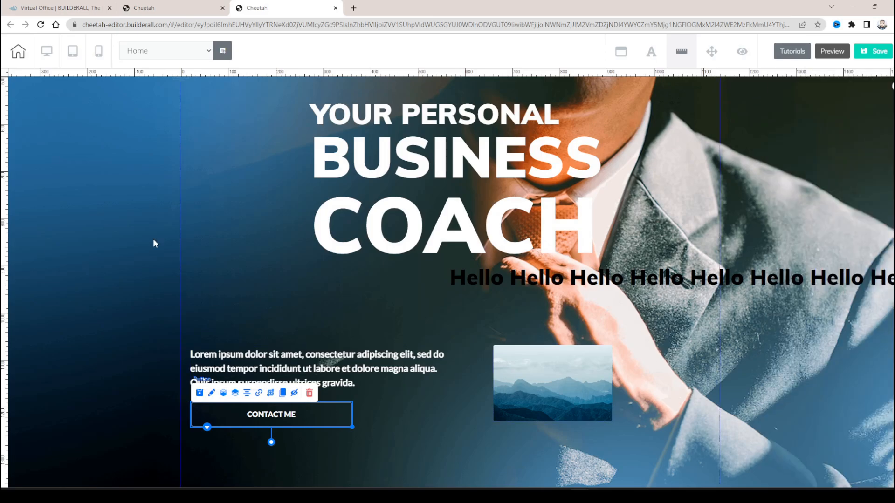
scroll(681, 335, "down", 7)
scroll(746, 284, "up", 9)
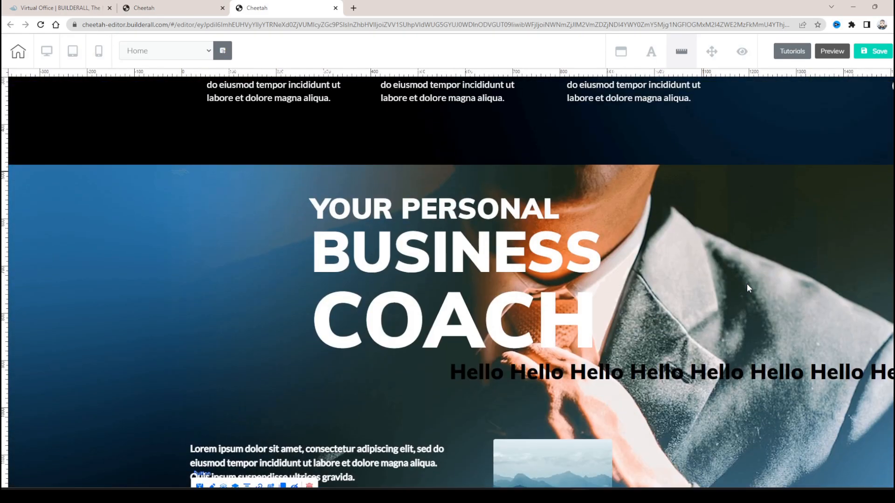
scroll(735, 283, "down", 3)
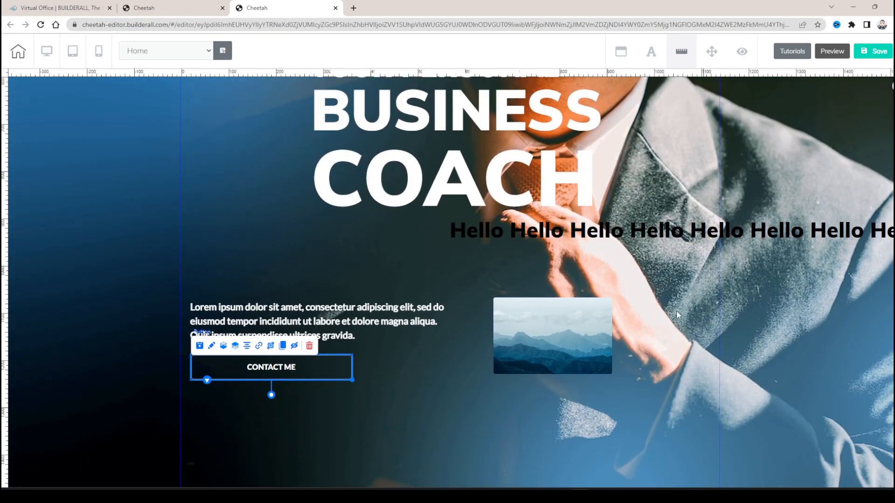
scroll(695, 303, "up", 6)
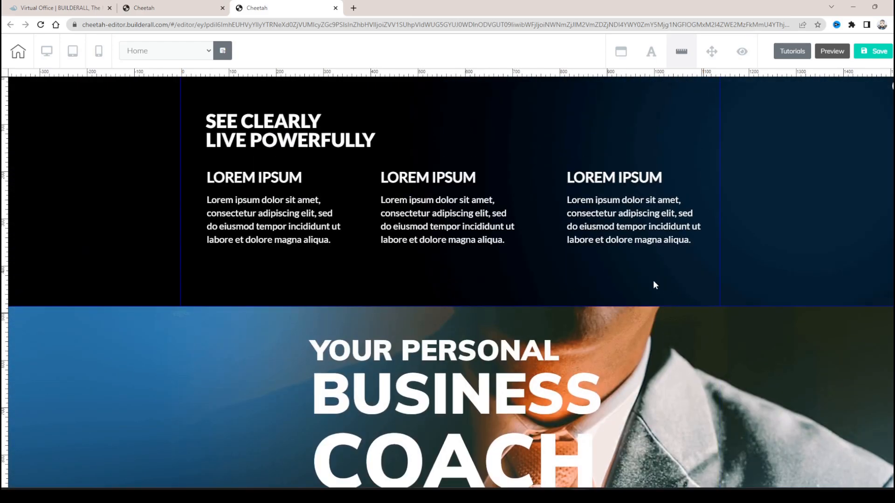
scroll(655, 264, "down", 3)
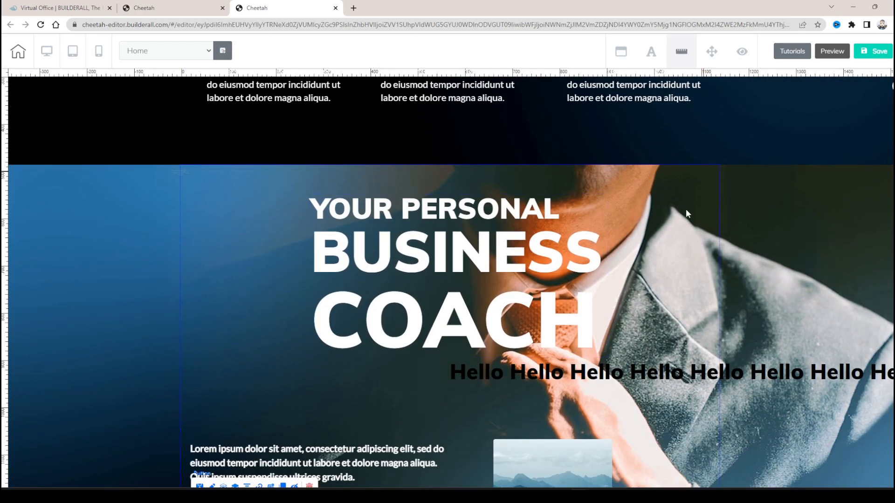
scroll(737, 287, "up", 3)
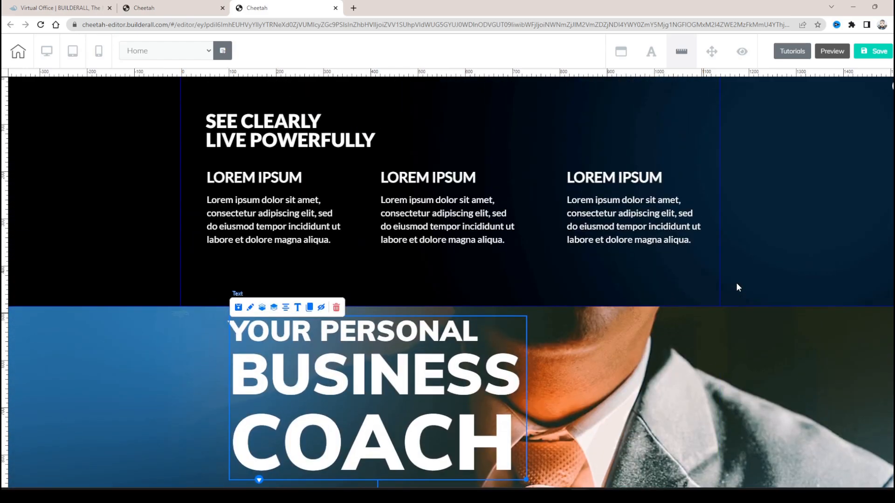
- Preview the Home page and examine the hero panel and its neighbouring sections
left_click(830, 52)
scroll(525, 174, "down", 15)
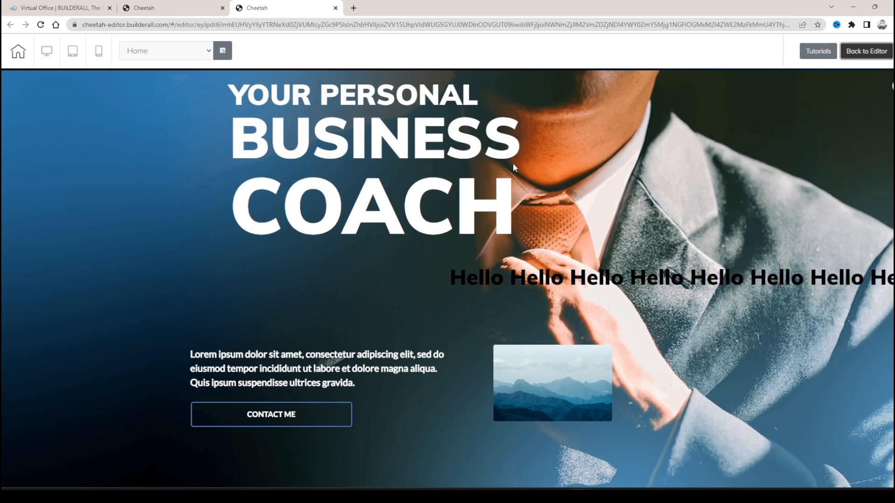
scroll(552, 304, "up", 12)
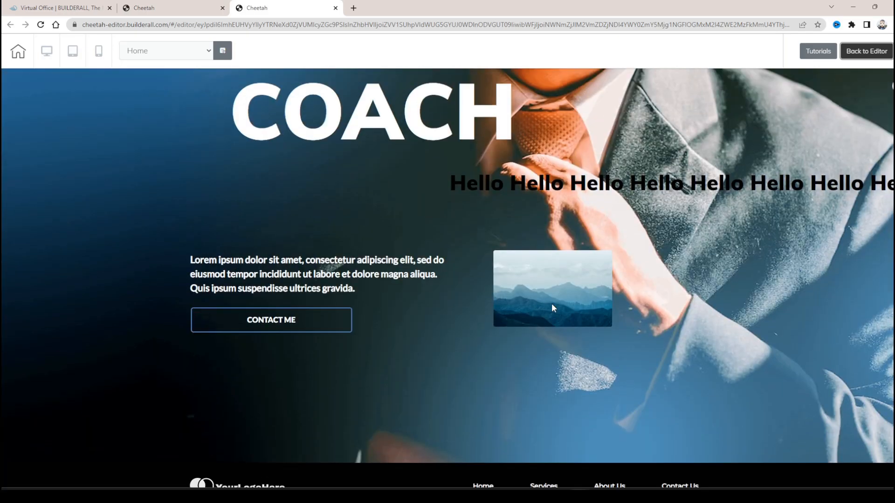
scroll(802, 186, "down", 3)
scroll(448, 278, "down", 20)
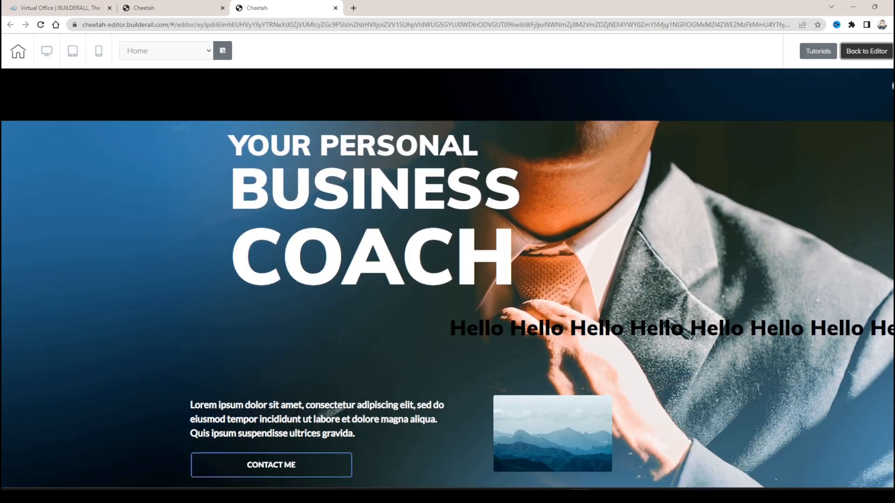
scroll(448, 279, "up", 14)
scroll(447, 278, "up", 12)
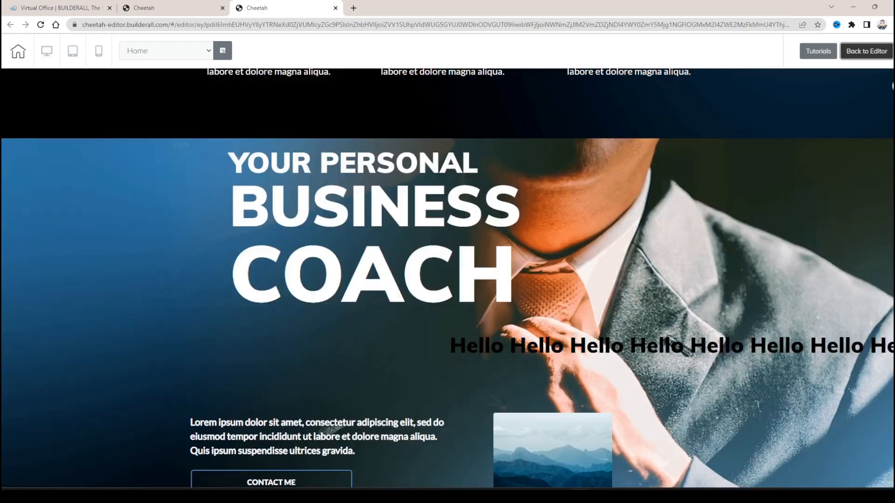
scroll(448, 279, "down", 11)
scroll(447, 278, "up", 7)
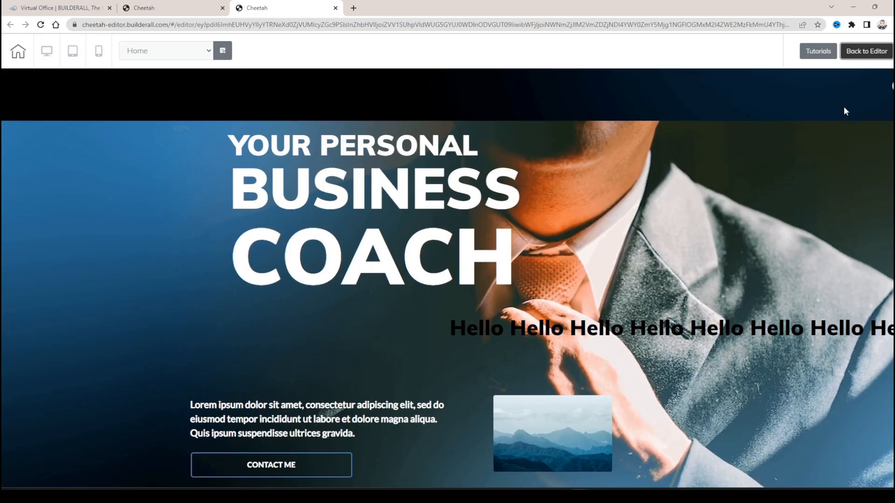
- Check the site's page list, keep Home selected, and return from the preview to the editor to view the page
left_click(157, 52)
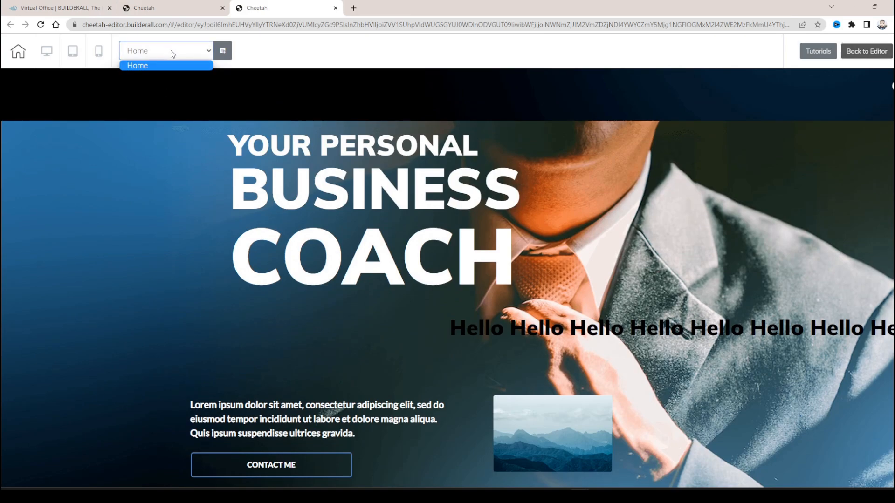
left_click(154, 65)
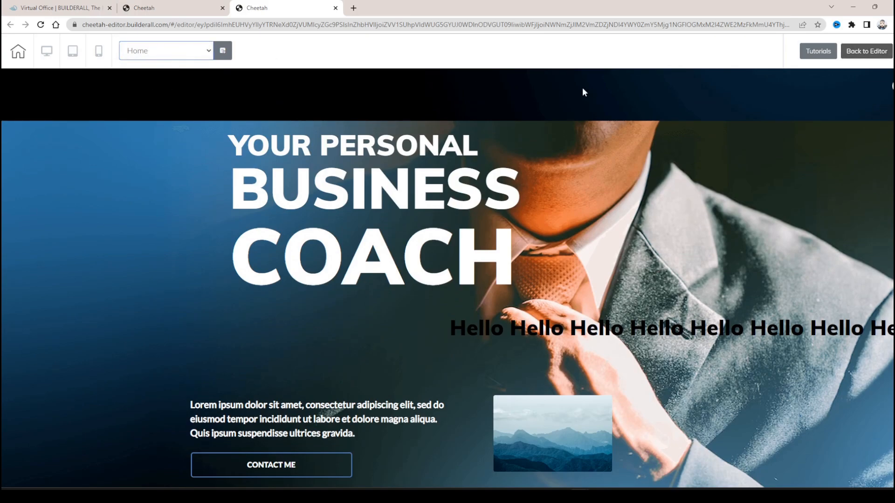
left_click(856, 52)
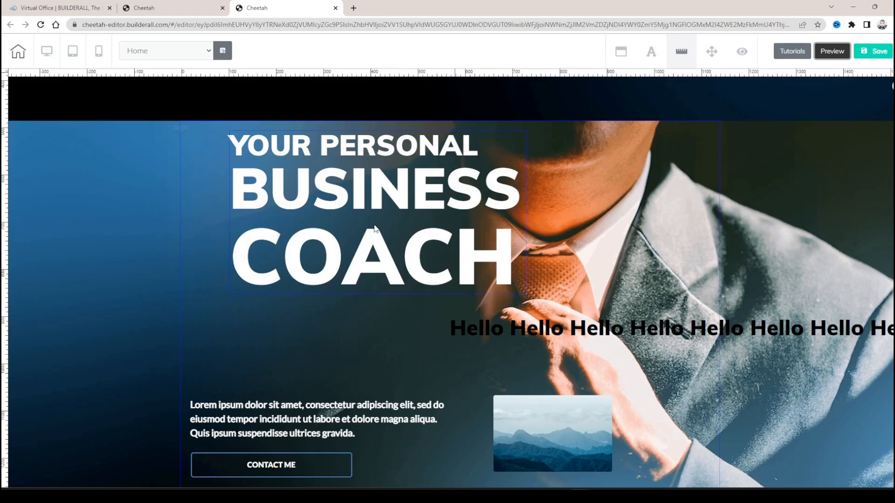
scroll(376, 230, "down", 5)
scroll(378, 236, "up", 5)
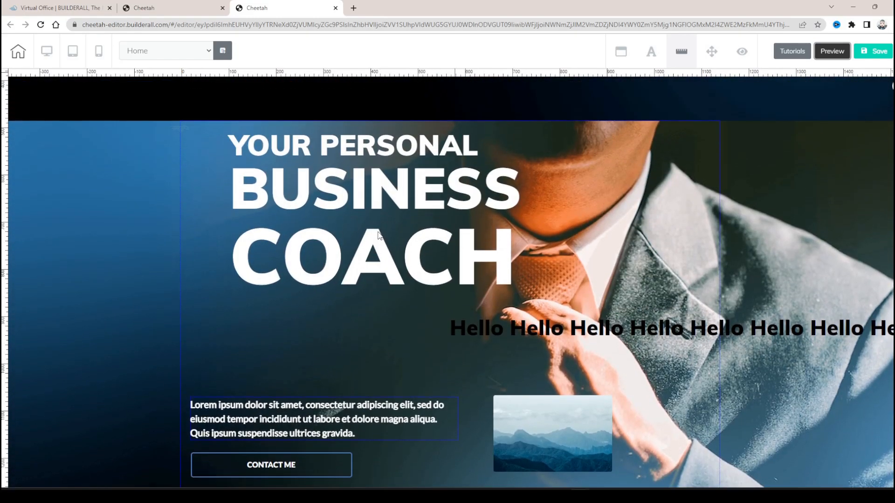
scroll(379, 235, "up", 4)
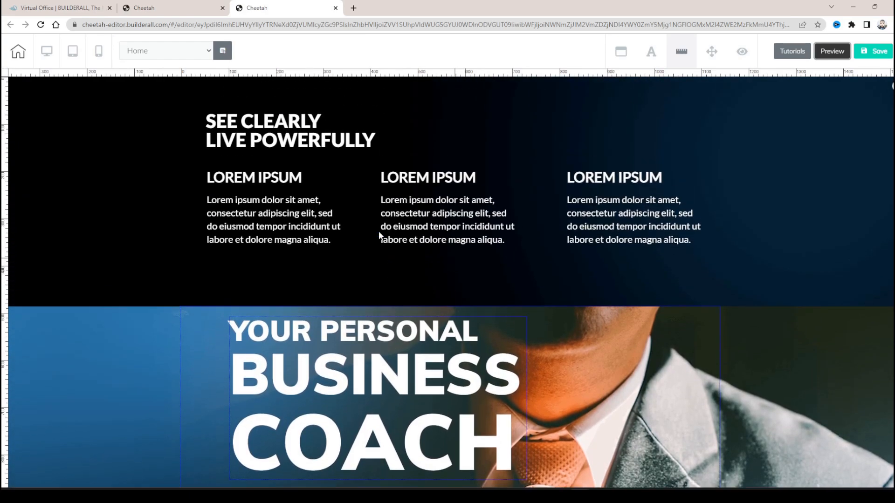
- Switch the Home page to mobile view and look over the stacked panels down to the HELPING PEOPLE section
left_click(100, 54)
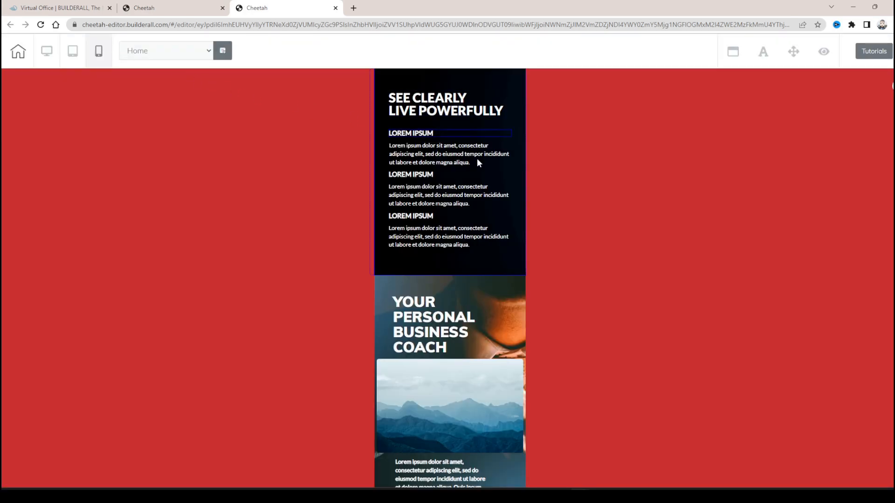
scroll(461, 202, "down", 1)
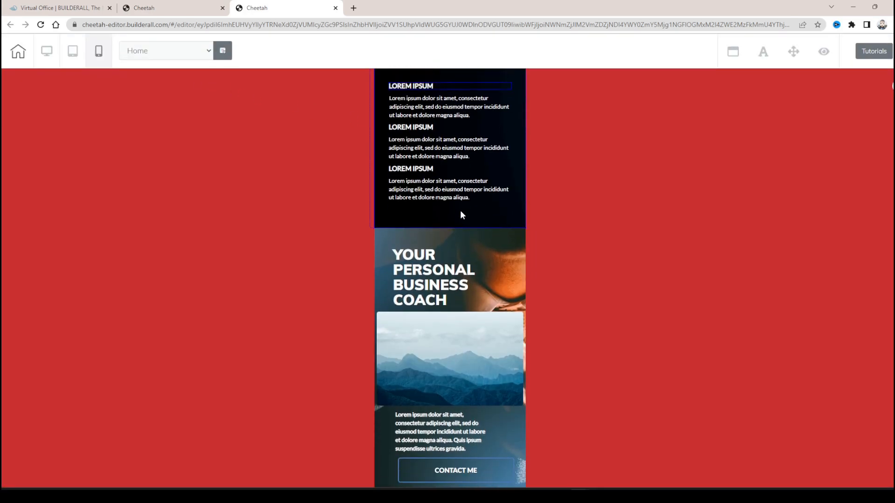
scroll(480, 257, "up", 1)
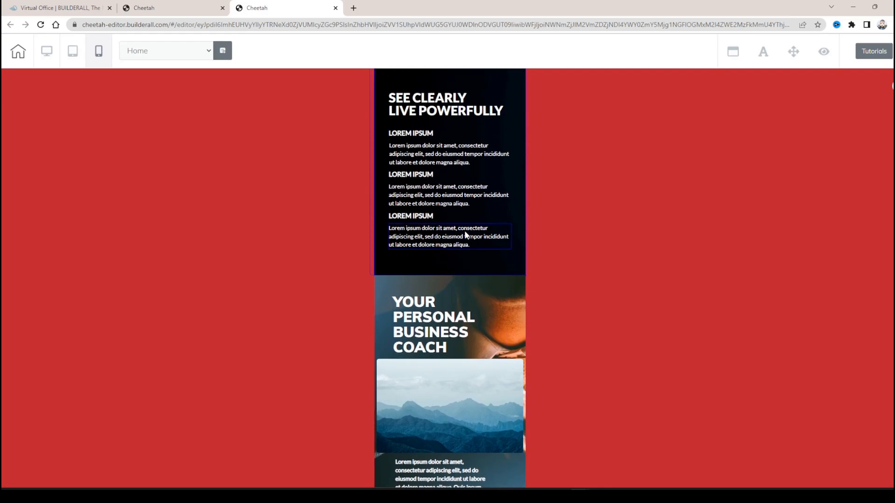
scroll(495, 250, "down", 6)
left_click(451, 186)
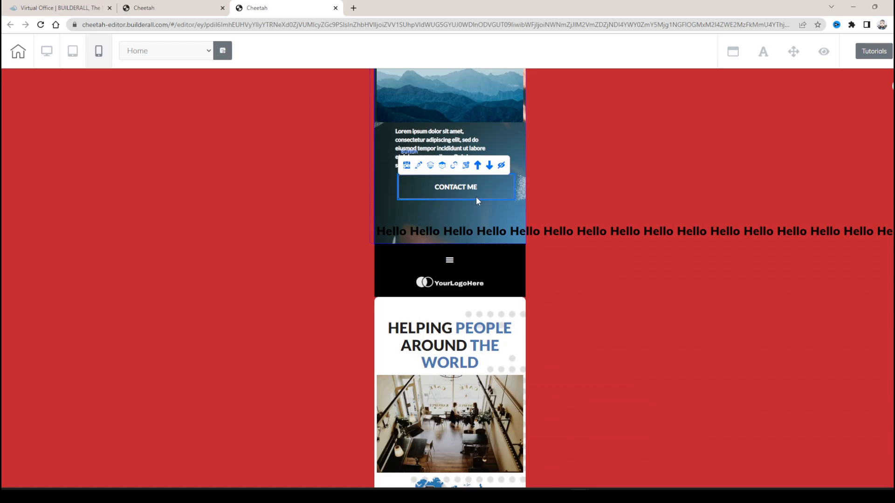
scroll(464, 233, "up", 7)
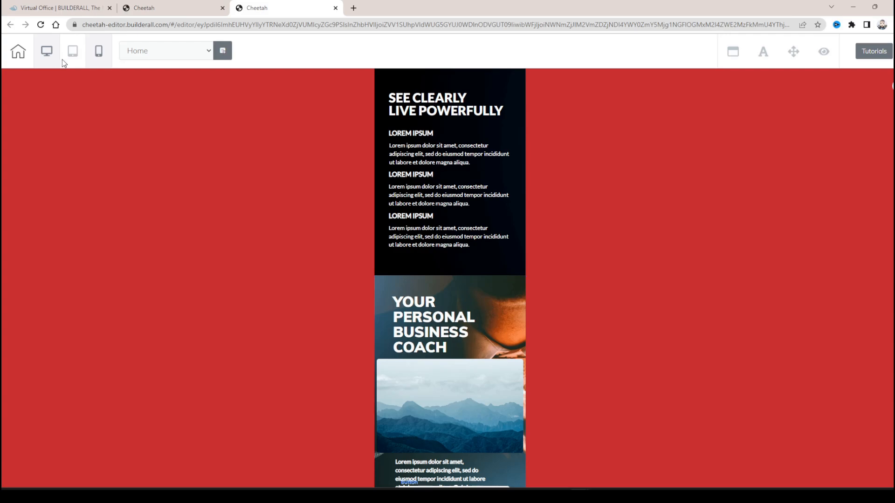
- Move the first SEE CLEARLY paragraph above its LOREM IPSUM heading in mobile view, and move the heading back above it
left_click(451, 163)
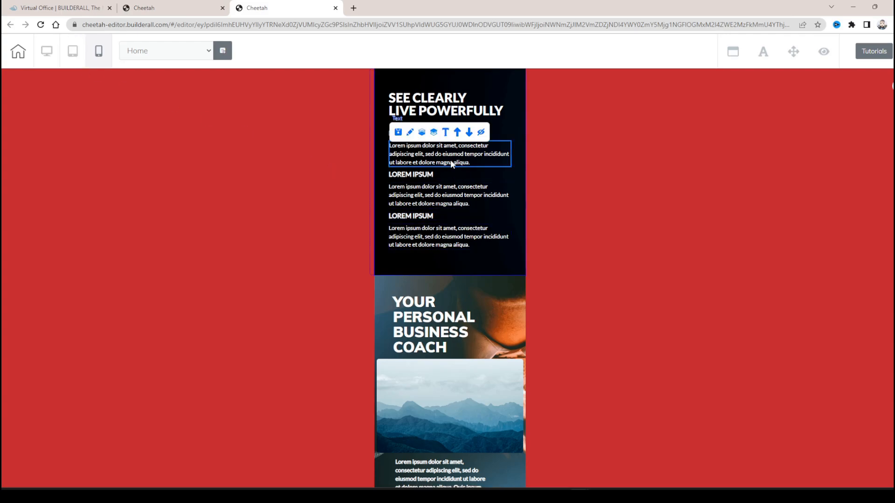
left_click(456, 135)
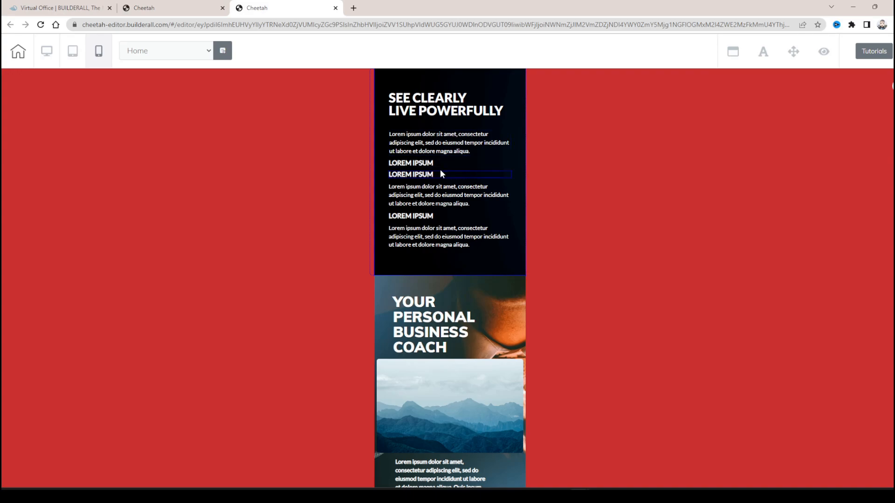
left_click(433, 163)
left_click(455, 150)
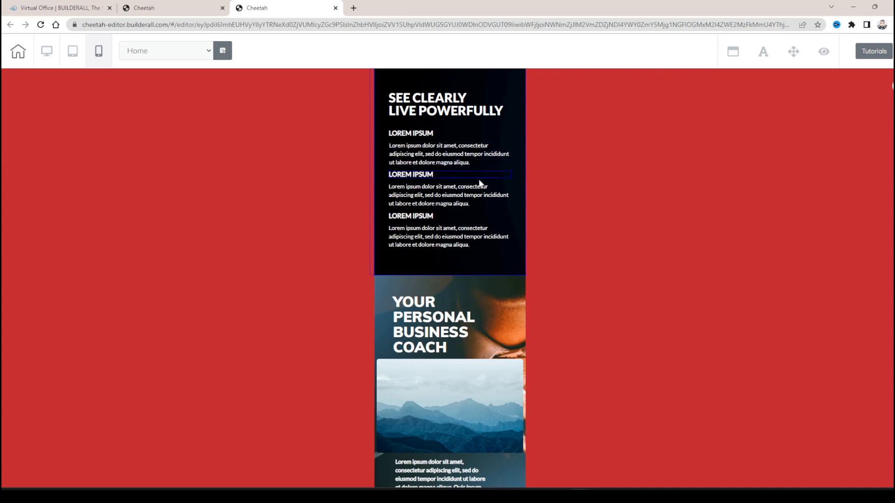
- Move the hero panel's paragraph and CONTACT ME button up above the mountain image in mobile view
scroll(450, 232, "down", 1)
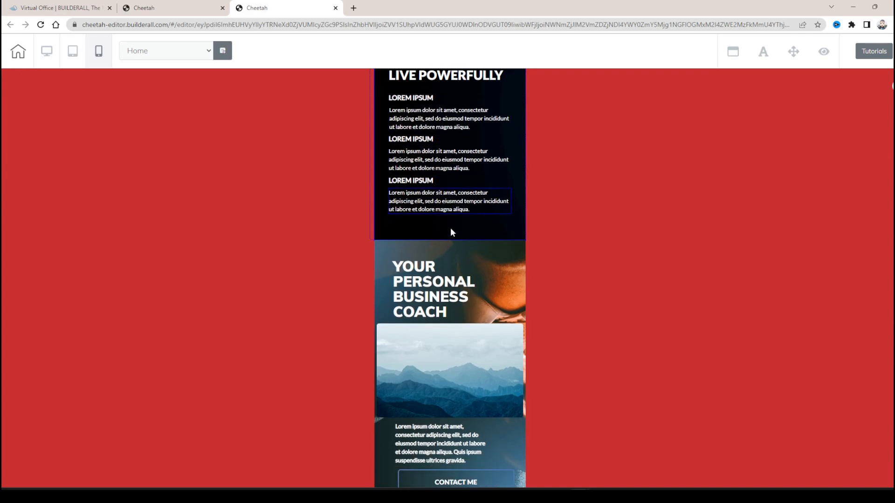
scroll(450, 232, "down", 5)
left_click(465, 242)
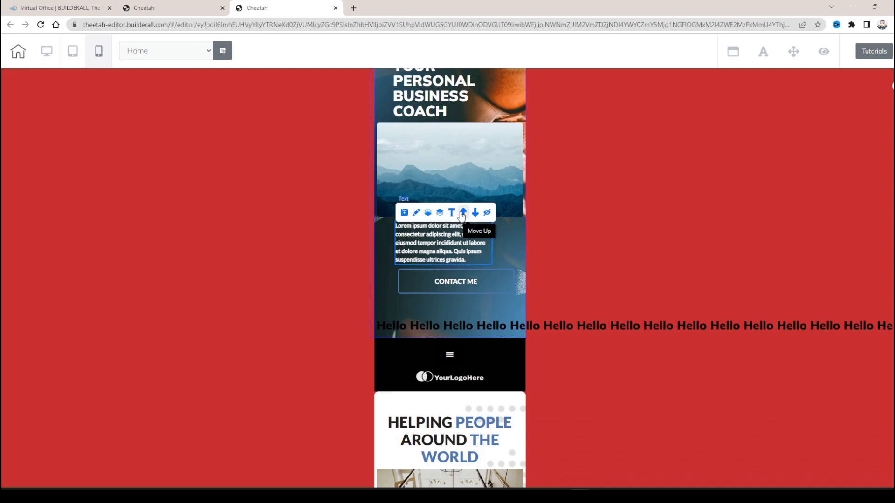
left_click(463, 215)
left_click(466, 281)
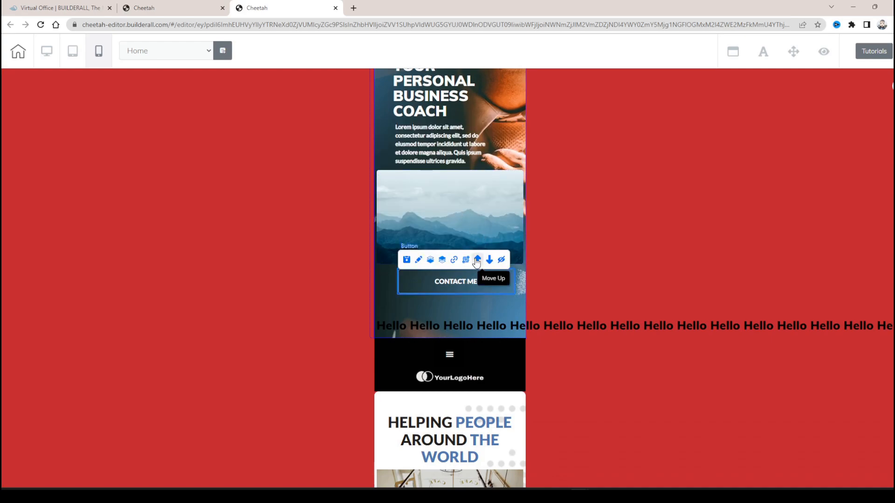
left_click(476, 261)
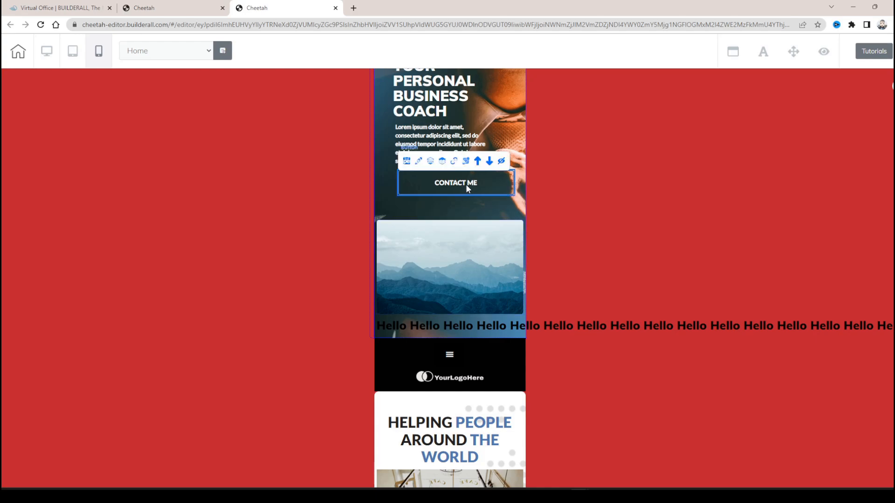
- Set the hero paragraph's mobile text size to 27, trying centre alignment before returning it to left alignment
left_click(491, 167)
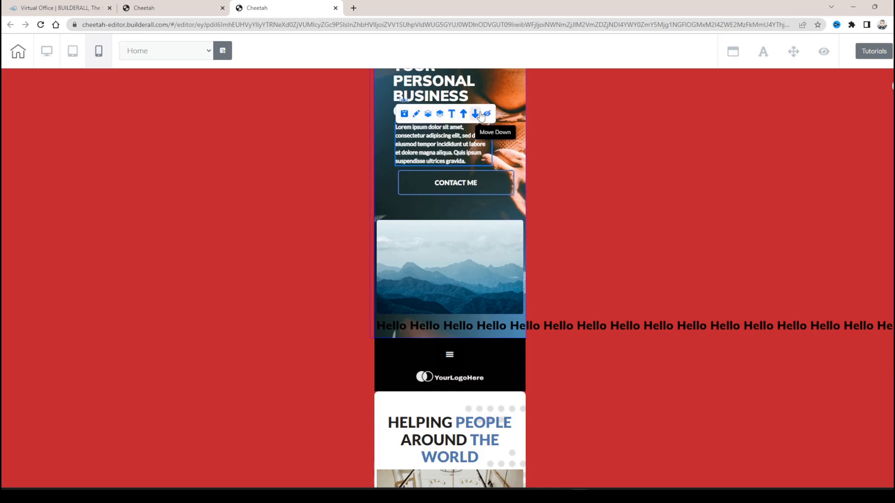
left_click(415, 117)
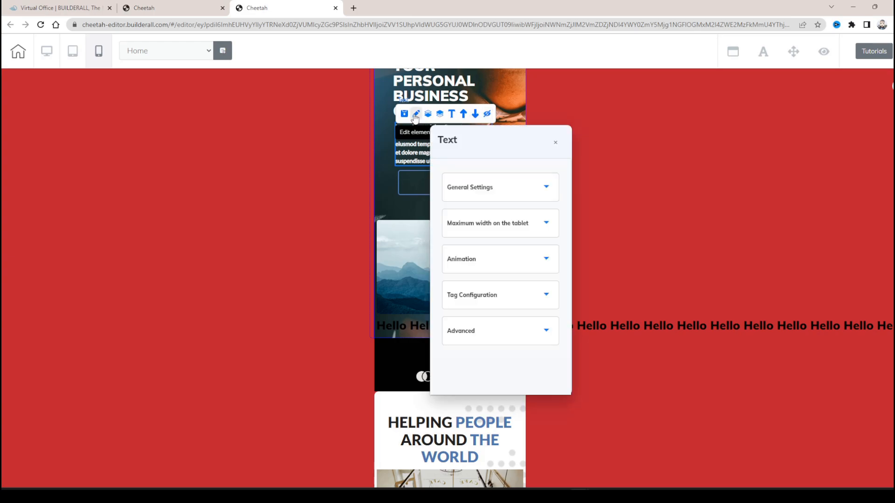
left_click(492, 193)
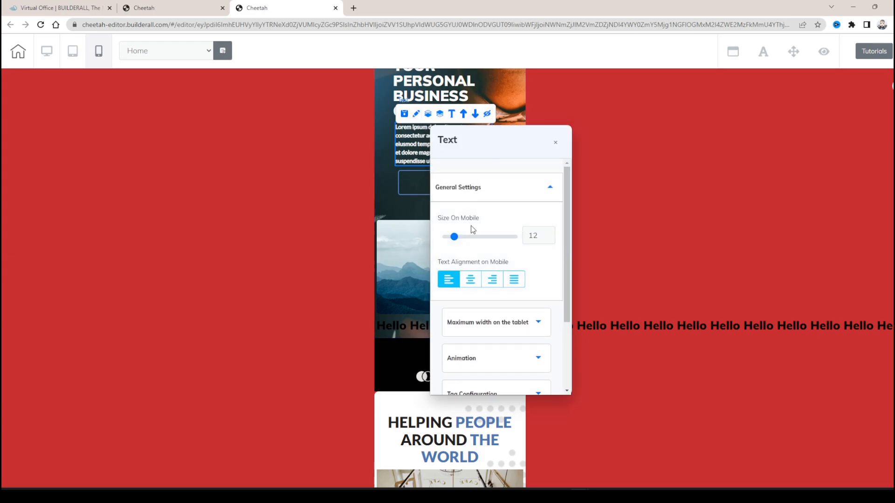
left_click_drag(456, 238, 464, 240)
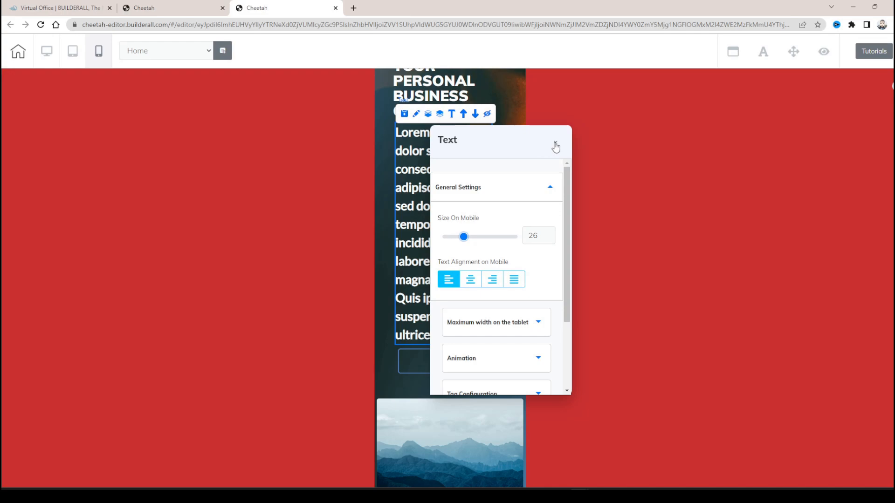
scroll(524, 239, "down", 2)
scroll(532, 216, "up", 1)
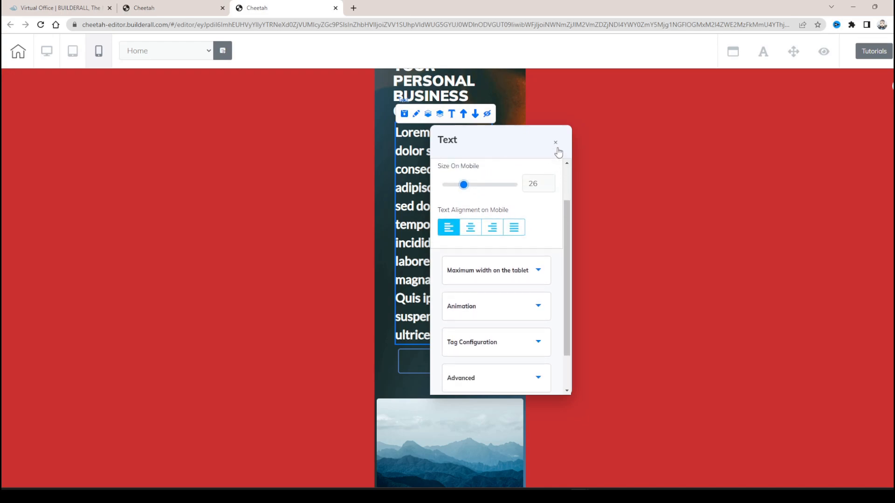
left_click(471, 227)
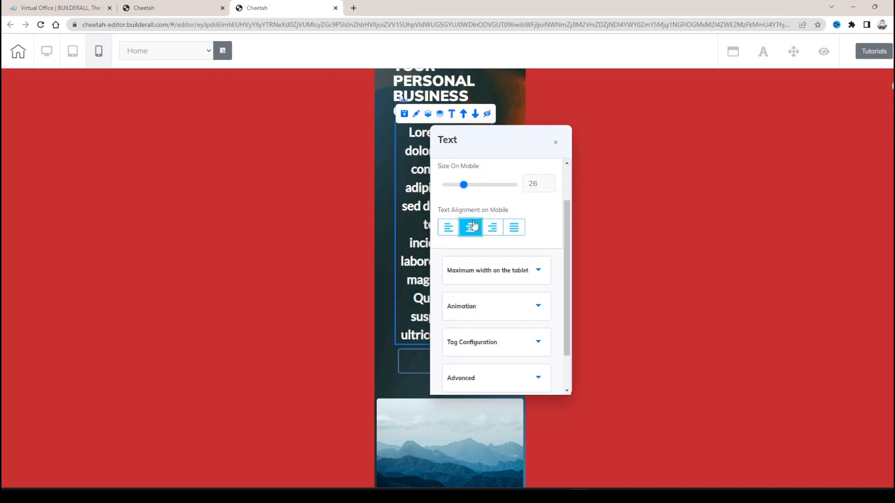
left_click(448, 228)
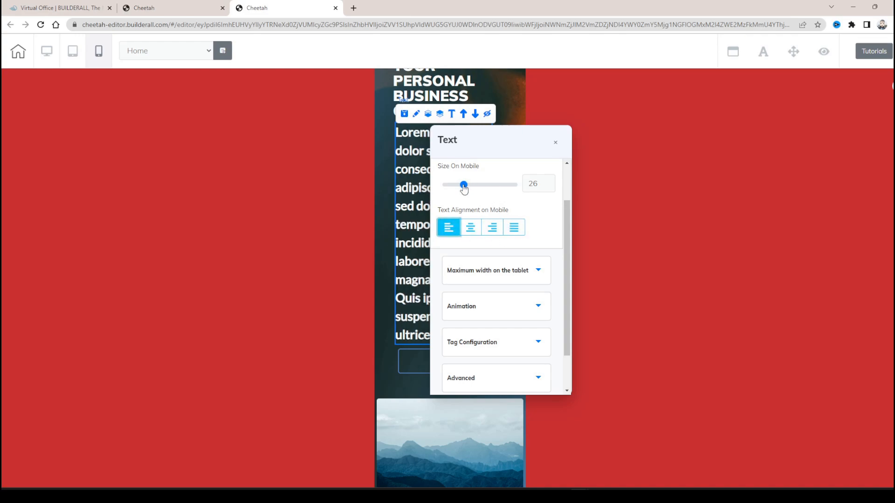
left_click_drag(464, 187, 465, 186)
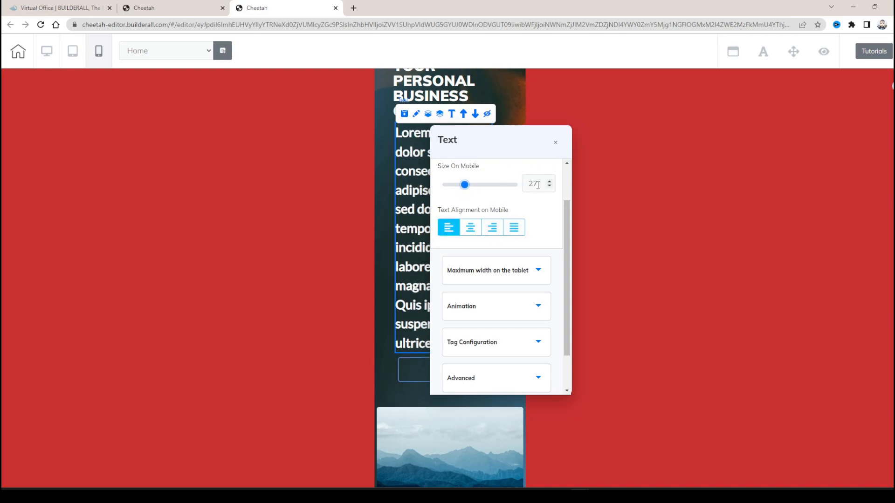
scroll(538, 185, "down", 2)
left_click(556, 142)
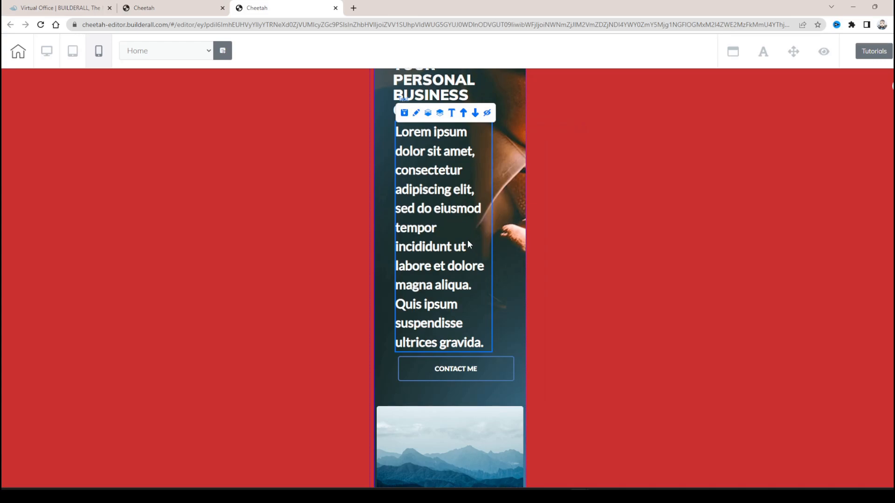
- Look over the remaining mobile sections, and switch the Home page to tablet view to check its panels
scroll(467, 239, "down", 15)
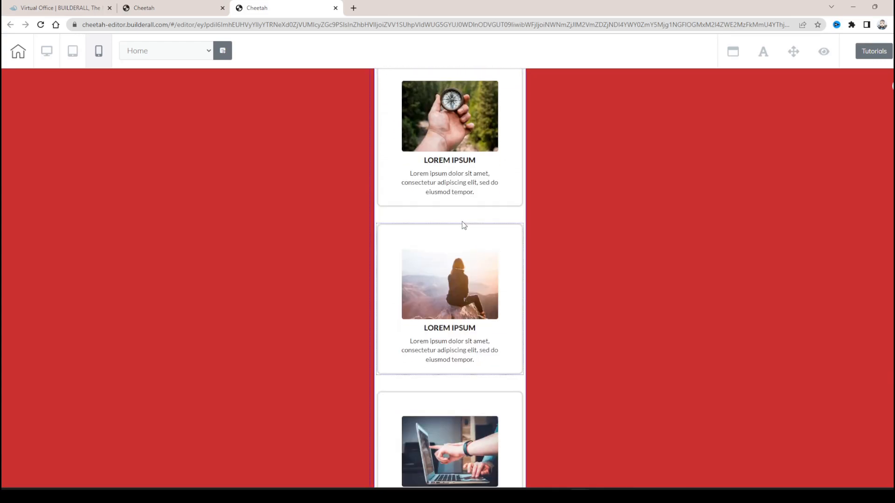
scroll(462, 223, "down", 12)
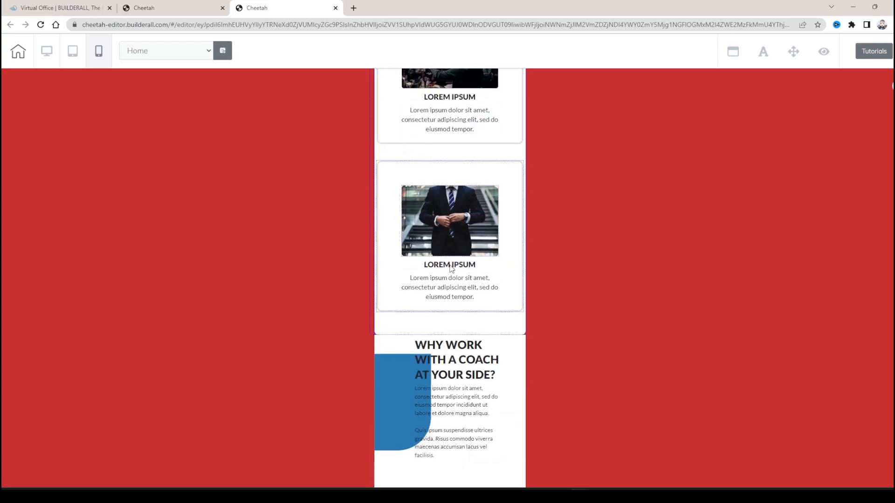
left_click(72, 50)
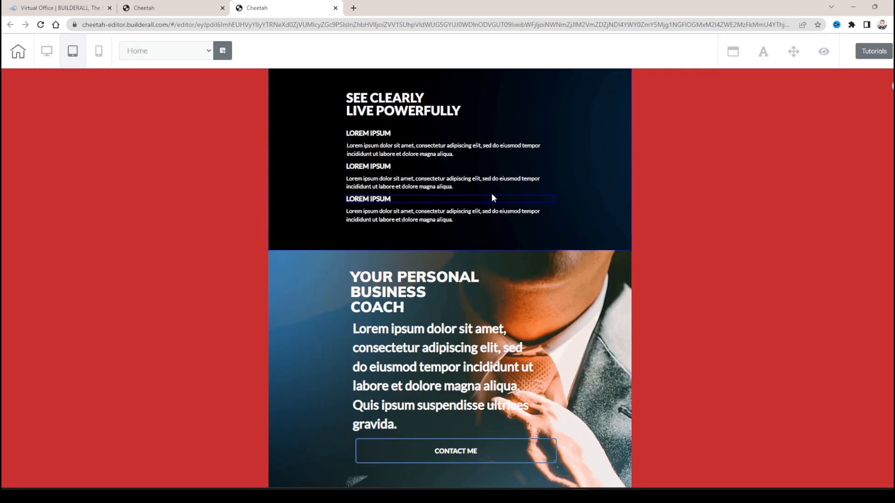
scroll(420, 163, "down", 10)
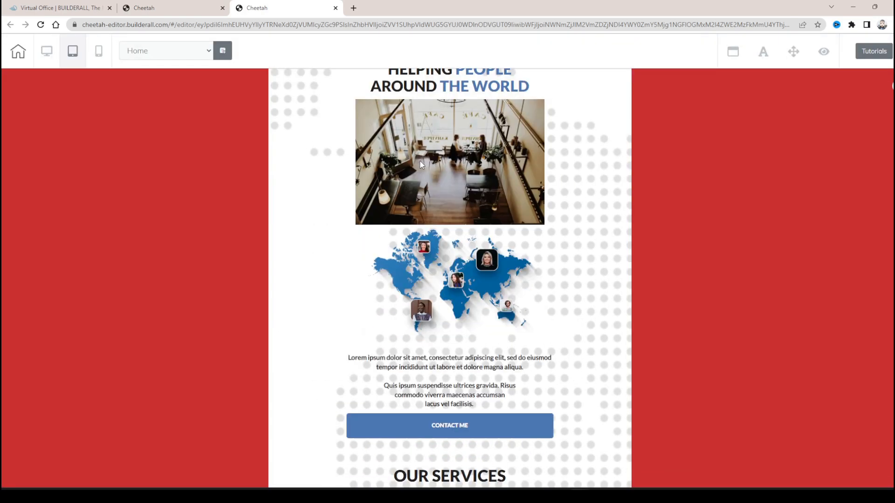
scroll(421, 164, "up", 8)
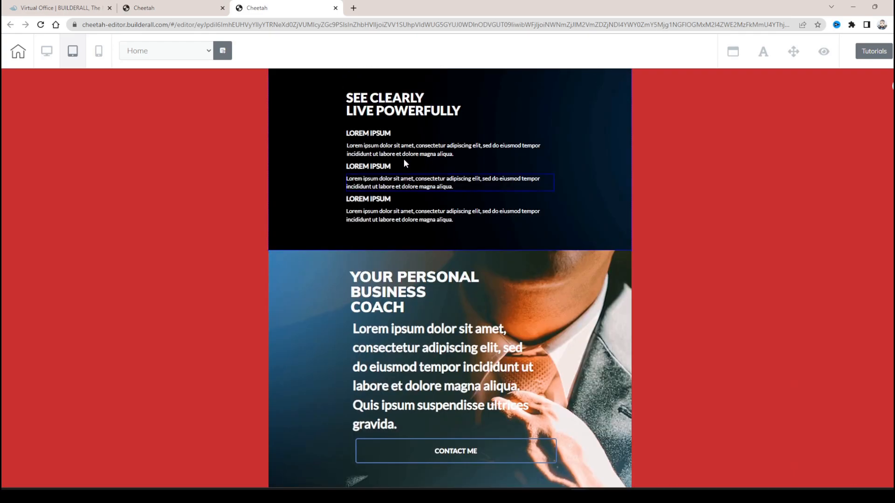
- Move the first SEE CLEARLY paragraph above its heading in tablet view, and move the heading back above it
left_click(412, 152)
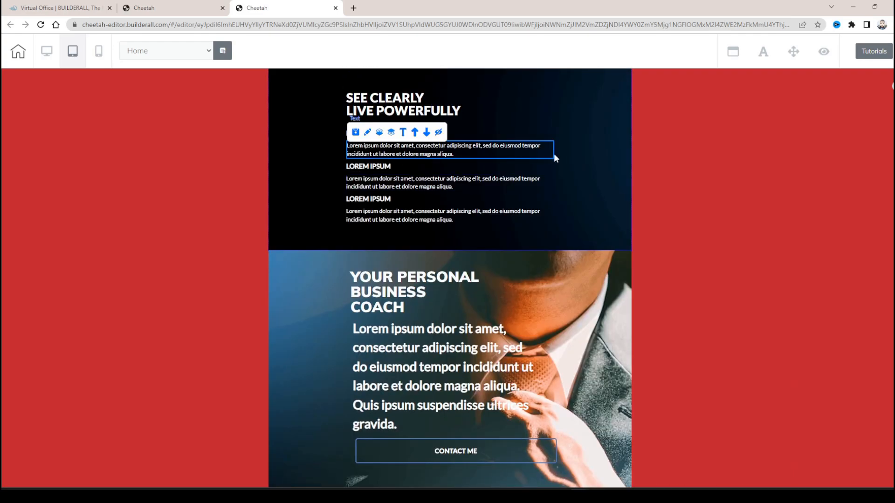
left_click(416, 133)
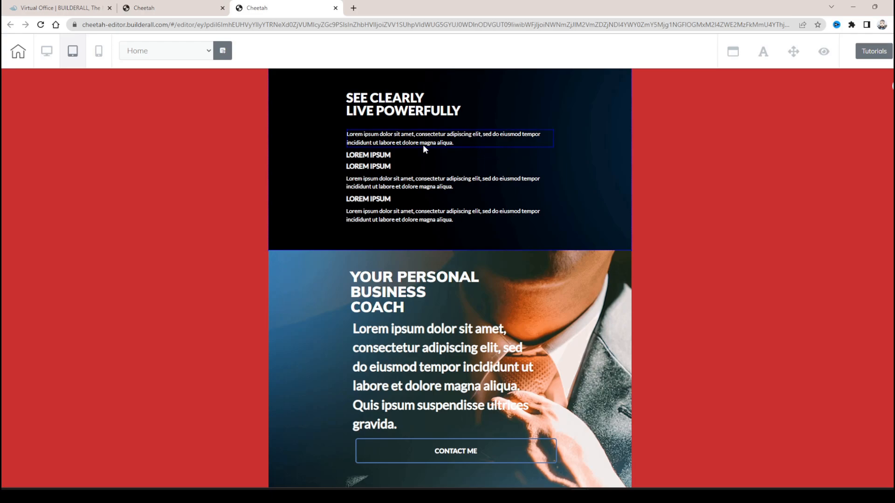
left_click(420, 155)
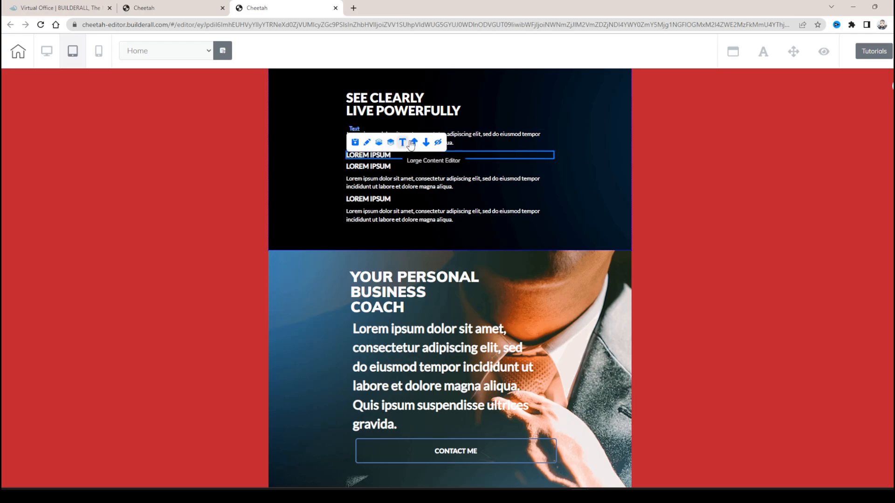
left_click(413, 142)
left_click(405, 142)
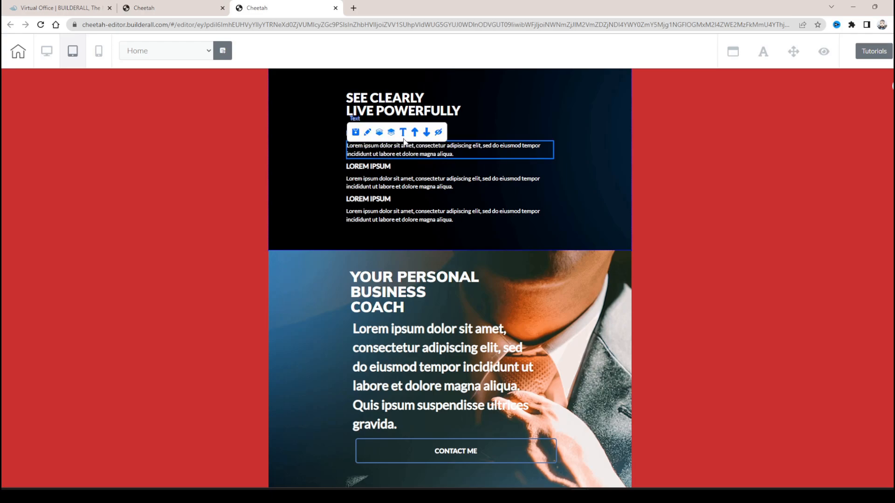
left_click(403, 133)
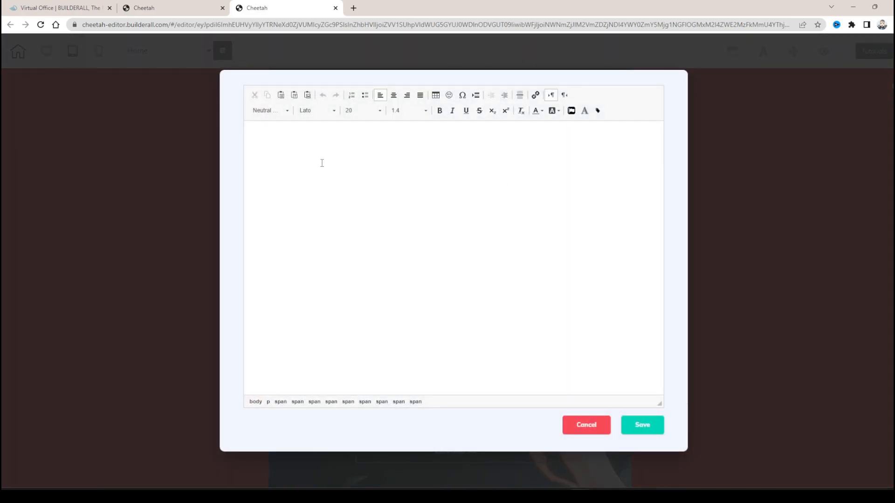
left_click(586, 425)
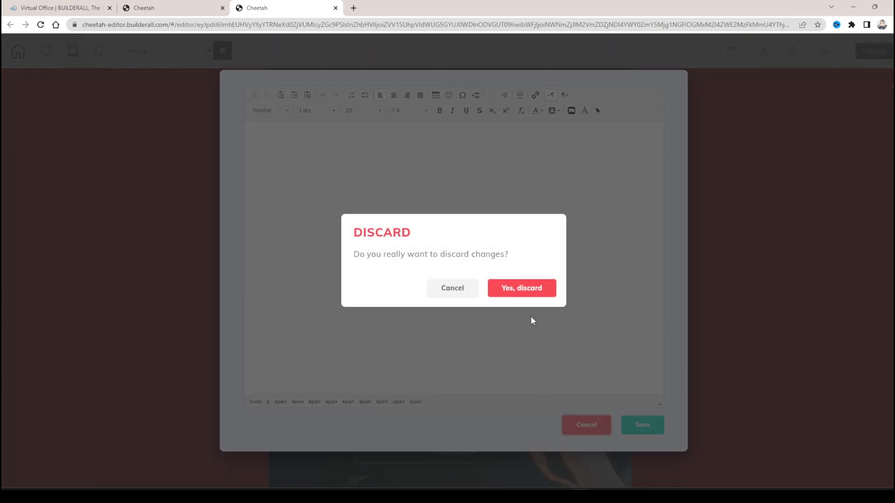
left_click(526, 289)
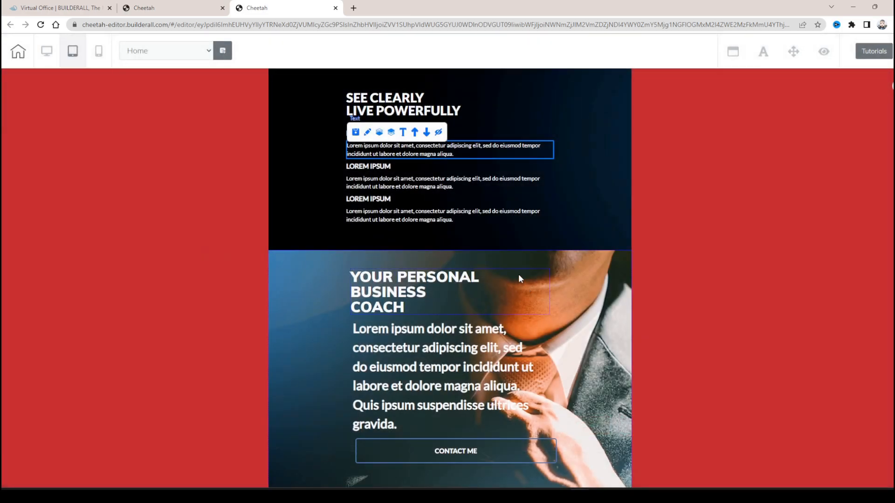
- Hide the second LOREM IPSUM paragraph of the SEE CLEARLY panel in tablet view
left_click(567, 176)
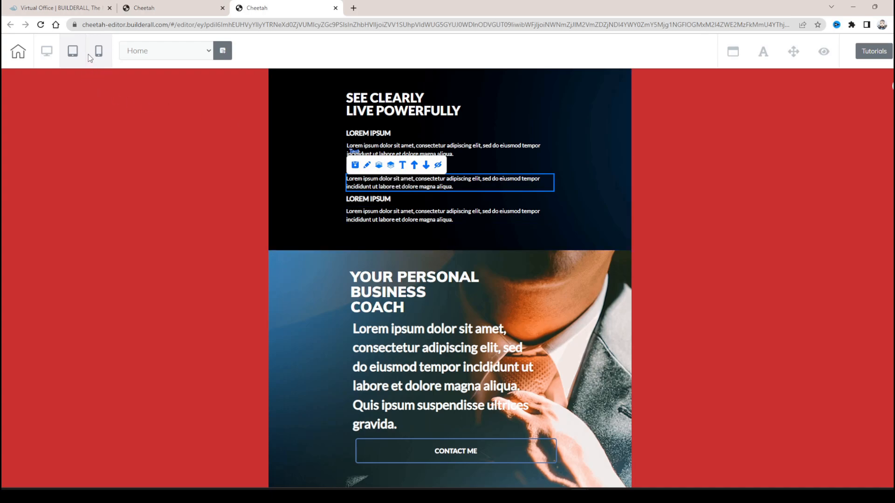
left_click(437, 166)
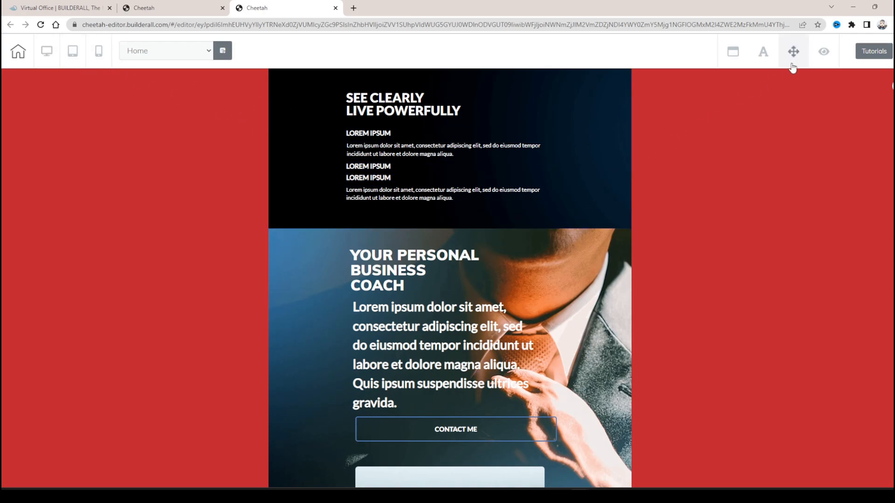
- Restore the hidden second LOREM IPSUM paragraph of the SEE CLEARLY panel in tablet view and close the hidden elements list
left_click(822, 54)
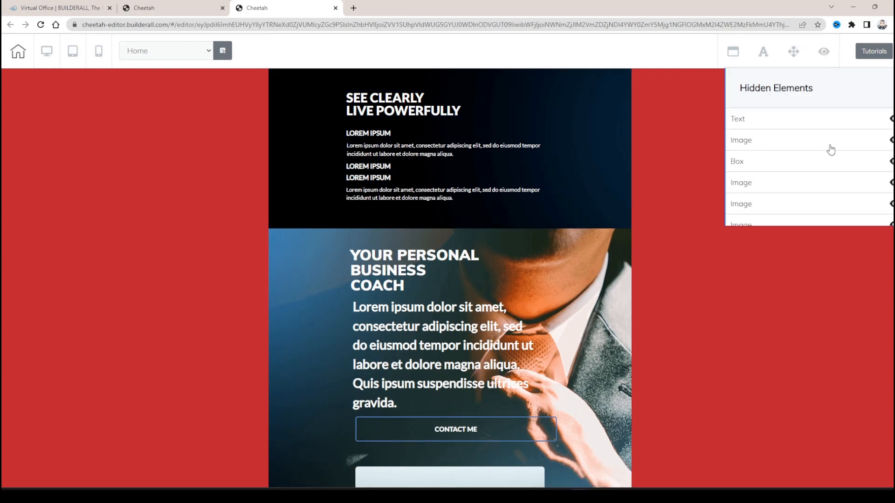
left_click(890, 120)
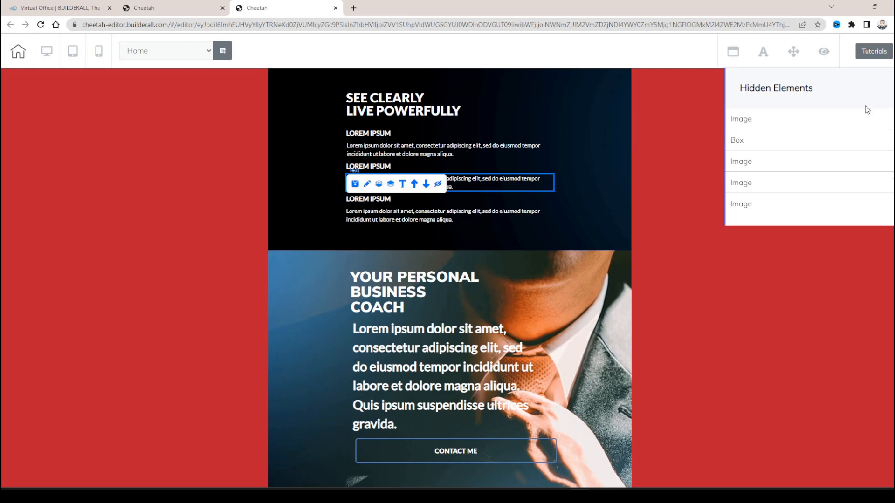
left_click(824, 51)
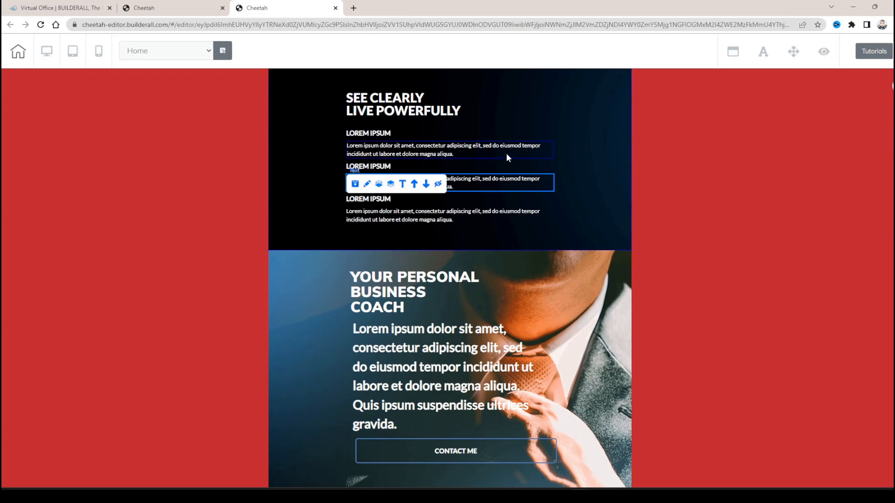
- Return the Home page to desktop view, save and publish the site, and close the publishing confirmation
left_click(47, 52)
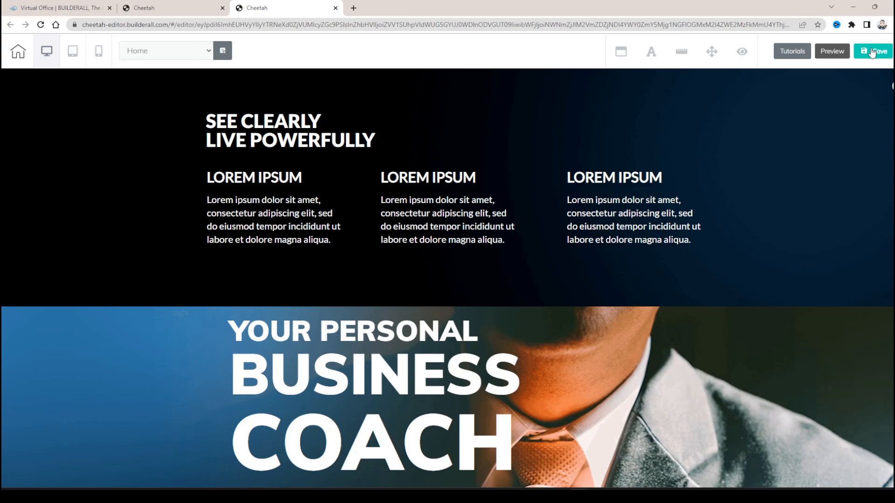
left_click(872, 51)
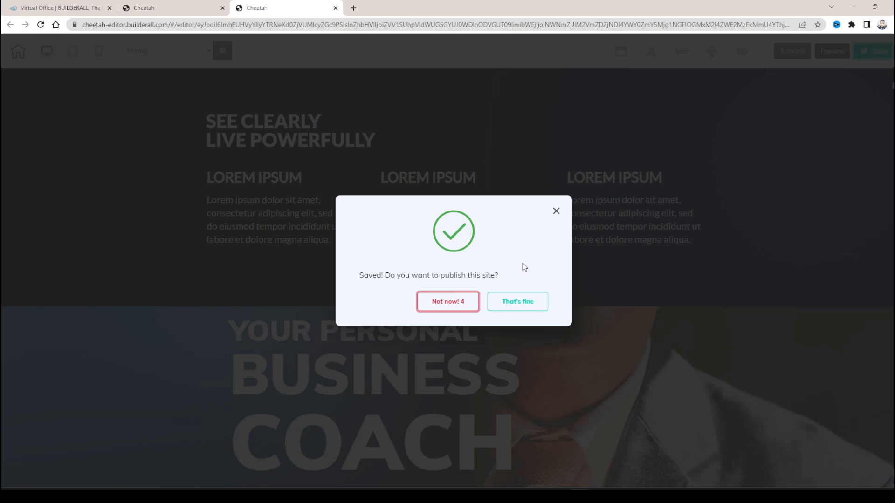
left_click(542, 301)
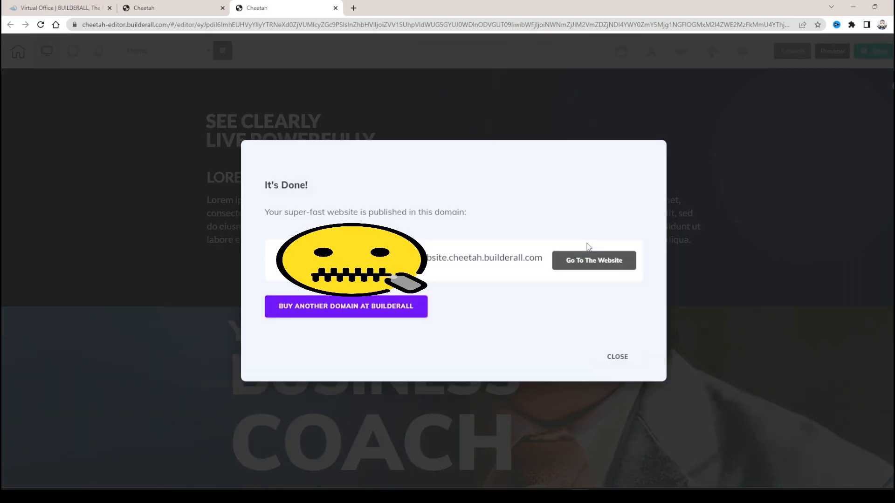
left_click(619, 357)
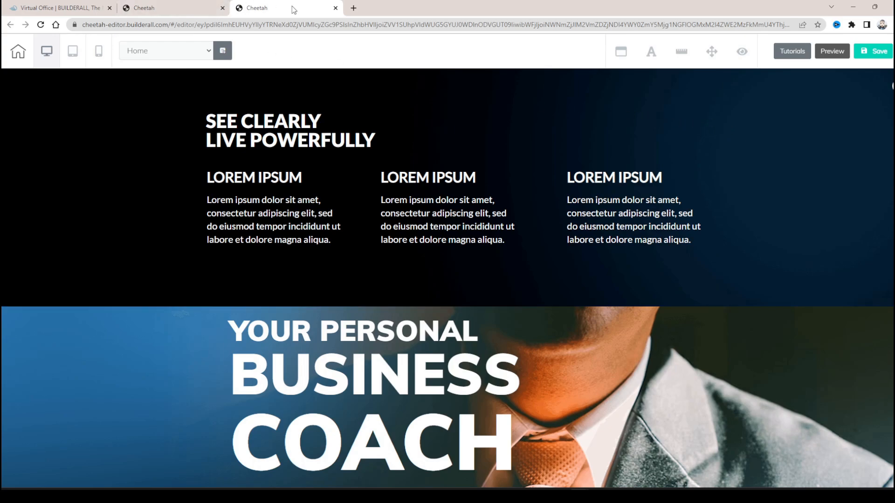
- Switch to the My Cheetah website dashboard, look over its management options and view the Website Overview
left_click(207, 4)
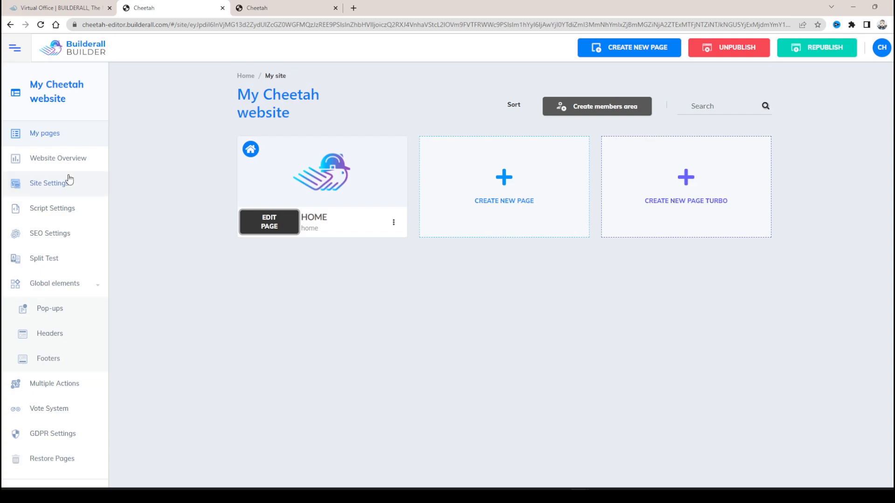
scroll(68, 176, "down", 6)
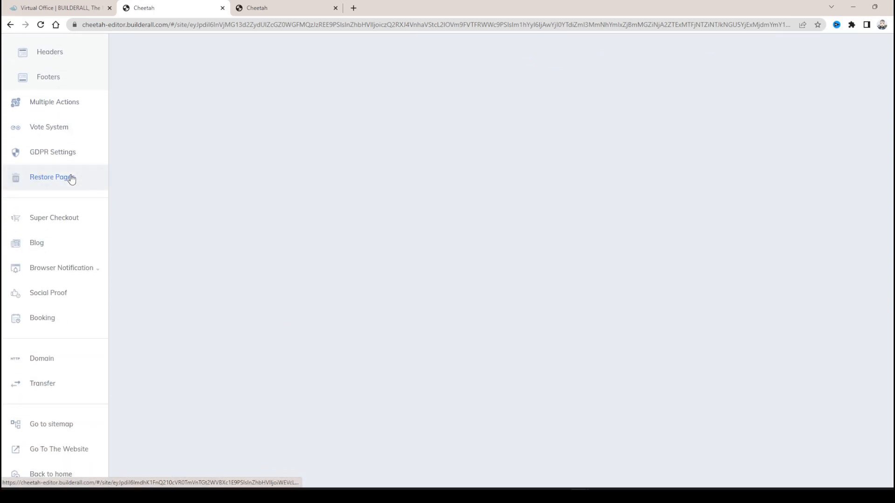
scroll(72, 178, "up", 6)
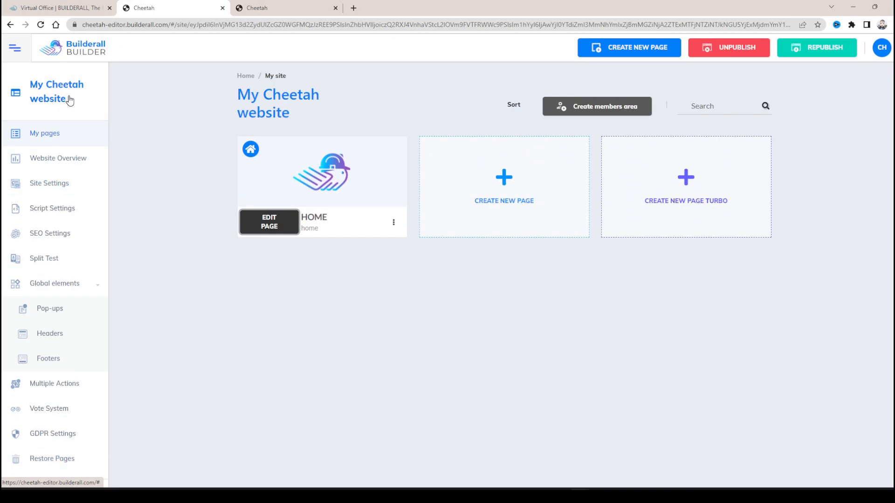
left_click(66, 167)
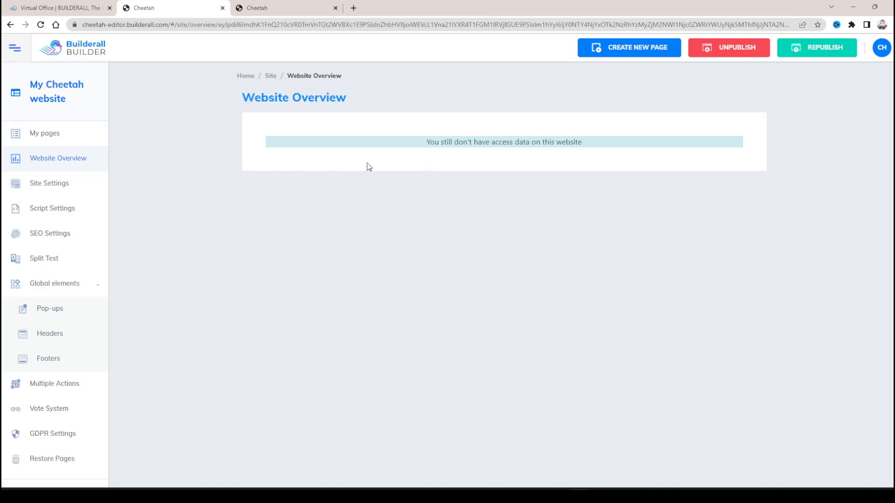
- Examine the Site Settings, including the description, Mailing Boss list, affiliate watermark, CRM and favicon options
left_click(57, 184)
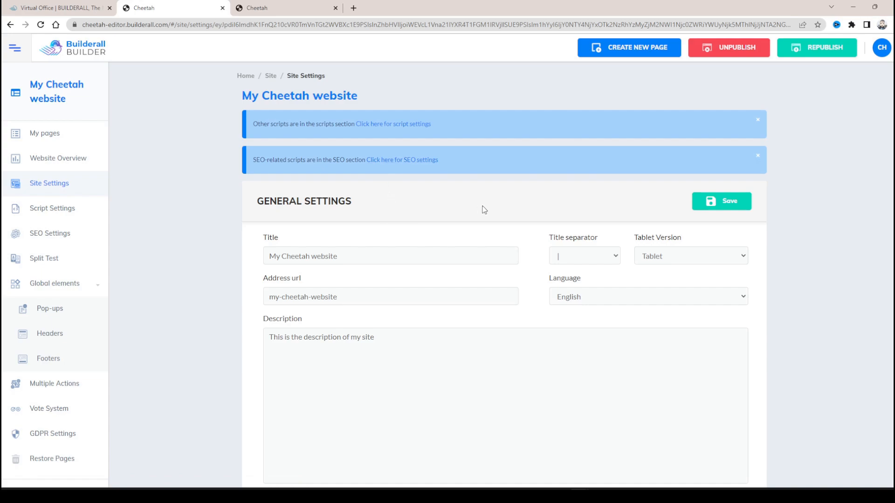
scroll(483, 208, "down", 3)
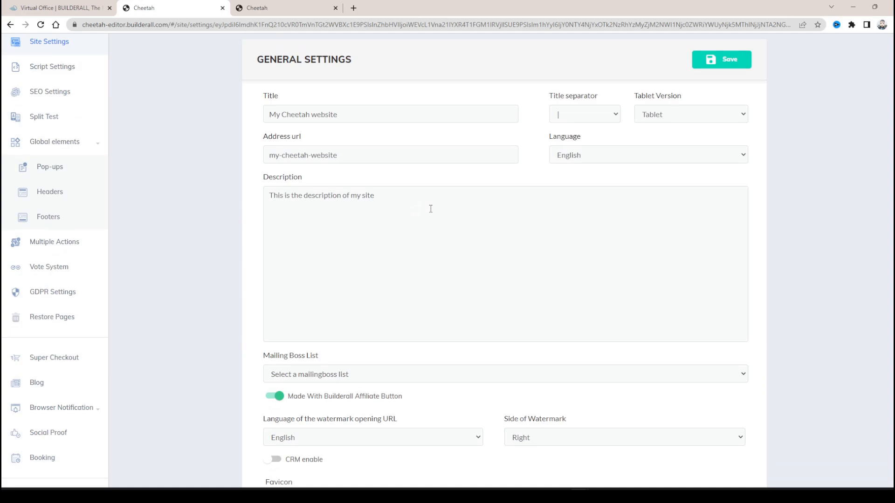
left_click(373, 199)
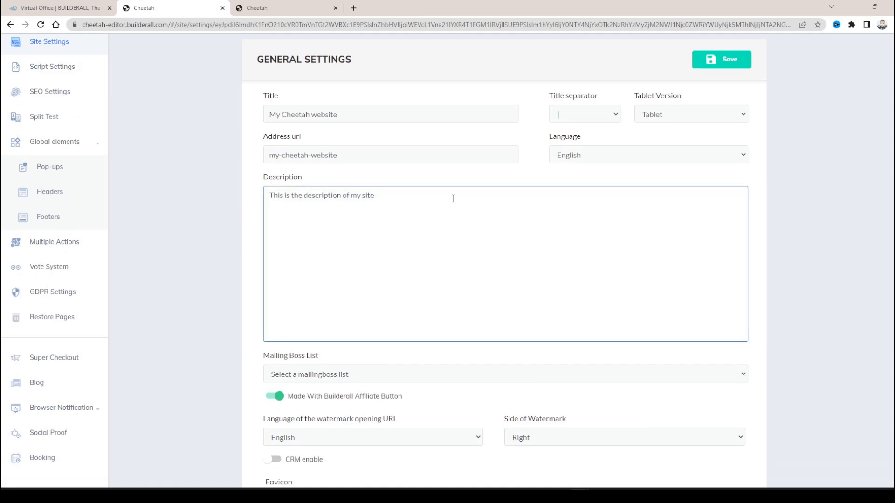
scroll(513, 195, "down", 3)
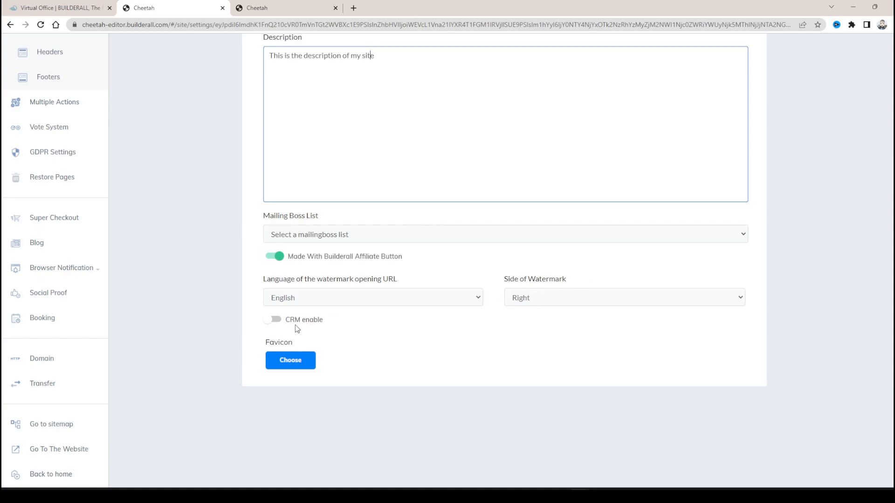
scroll(191, 274, "up", 6)
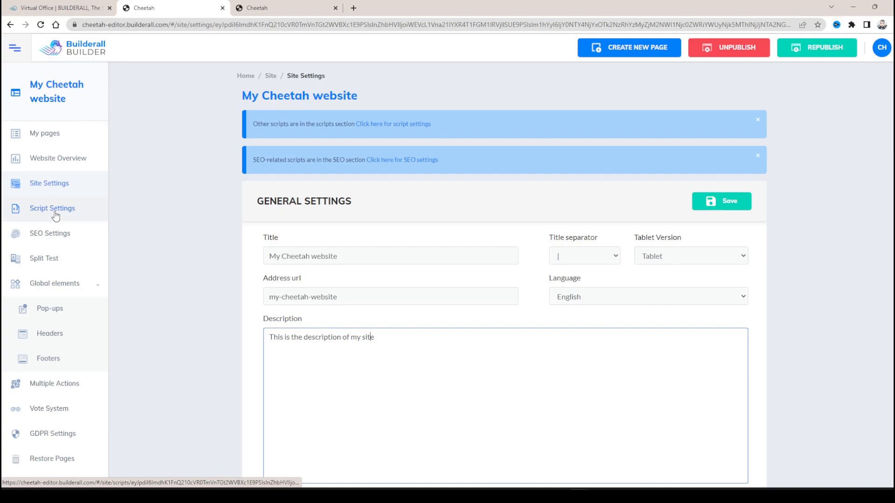
- Examine the Script Settings and the pixel fields for Facebook, Google Analytics and Google TAG Manager
left_click(55, 216)
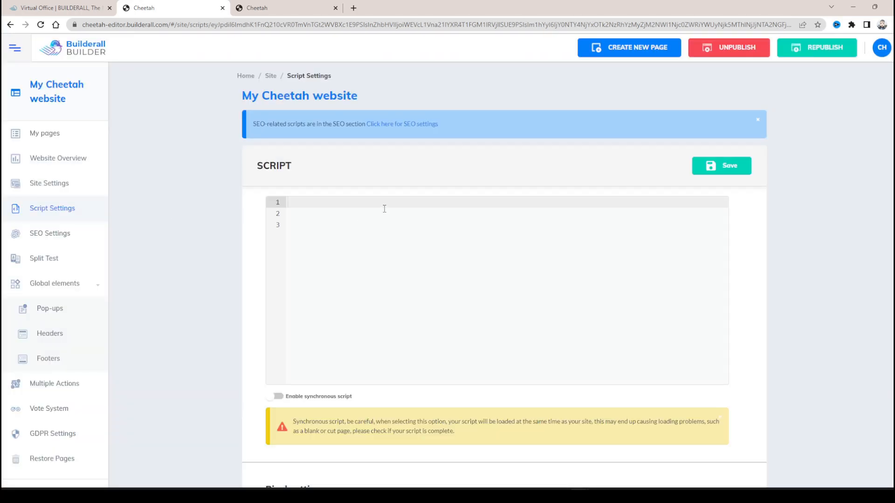
scroll(450, 178, "down", 6)
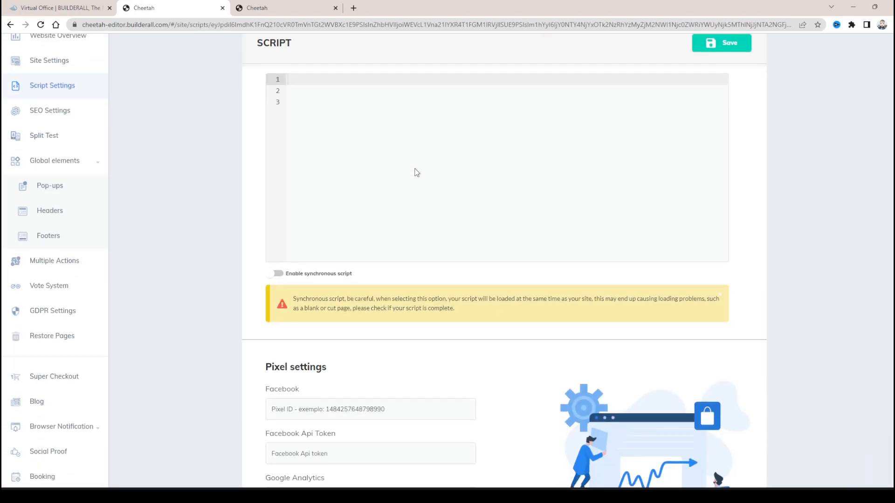
scroll(538, 237, "up", 6)
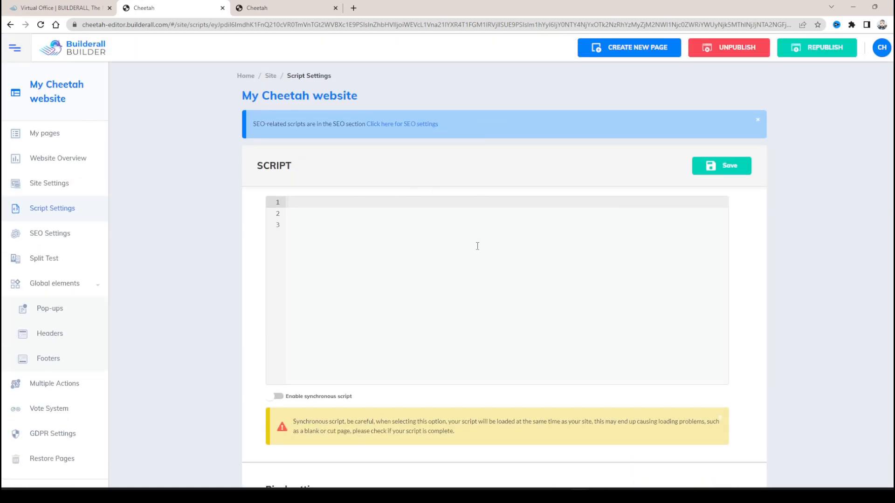
scroll(498, 210, "down", 6)
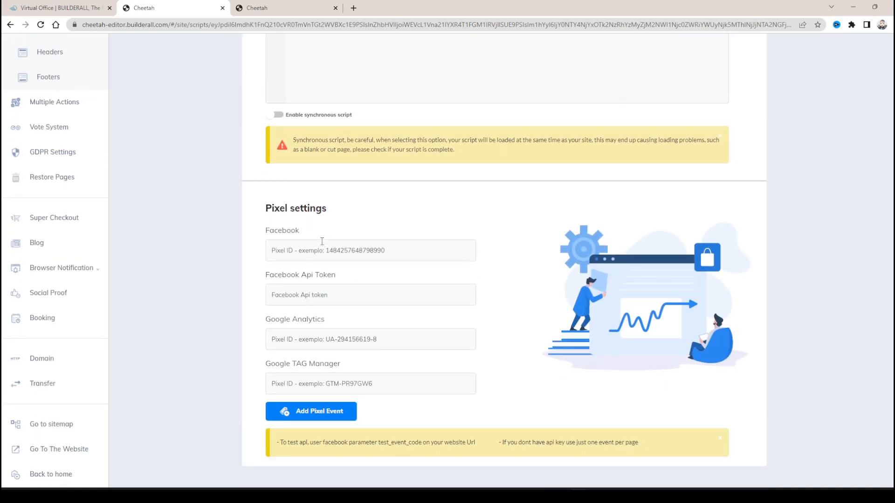
left_click_drag(269, 205, 334, 206)
left_click(386, 214)
left_click(344, 338)
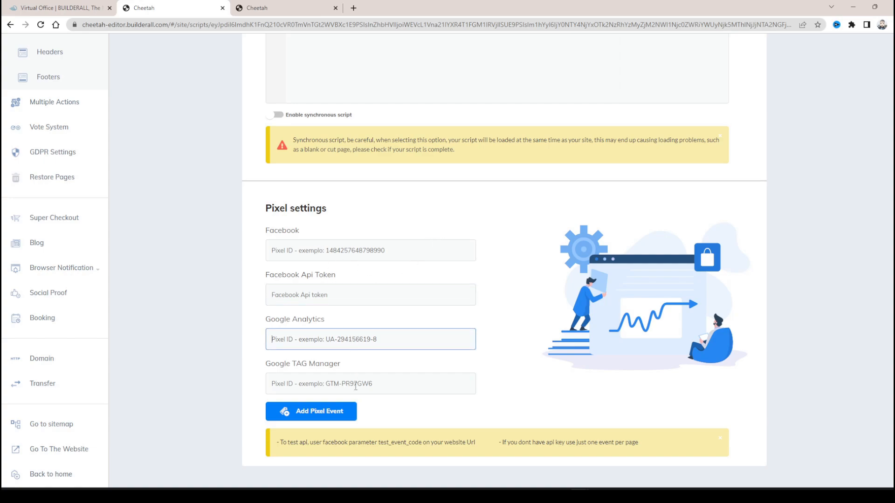
left_click(355, 387)
left_click(371, 257)
scroll(500, 286, "up", 5)
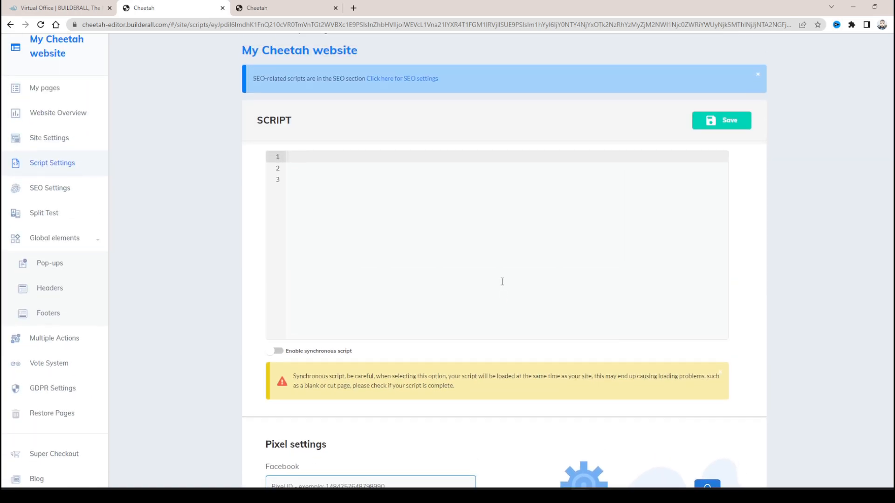
- Inspect the empty custom script editor and its synchronous script option in the Script Settings
left_click(346, 232)
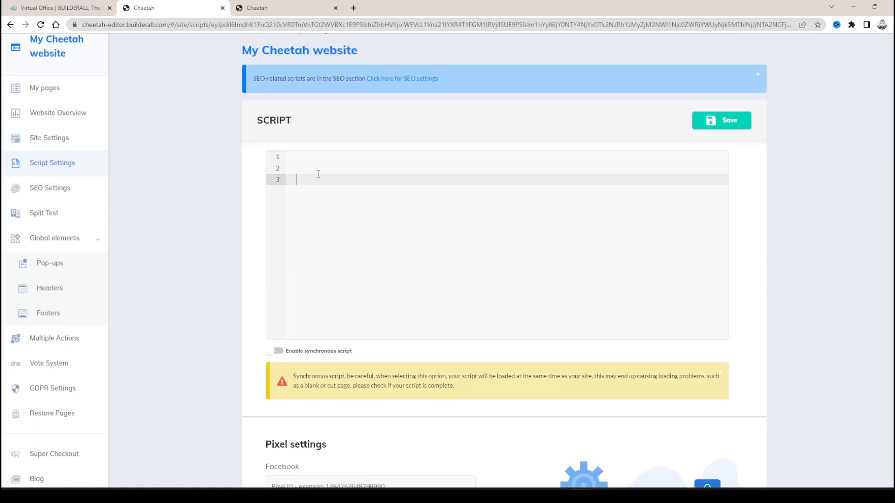
left_click(303, 158)
left_click(311, 180)
scroll(510, 287, "down", 5)
scroll(536, 296, "up", 6)
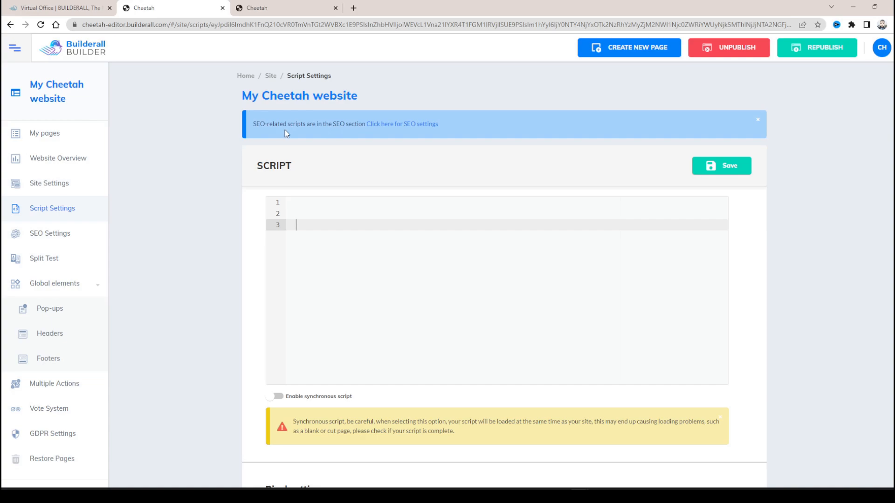
- Open the website's domain connection form and enter test as the domain
scroll(510, 226, "down", 5)
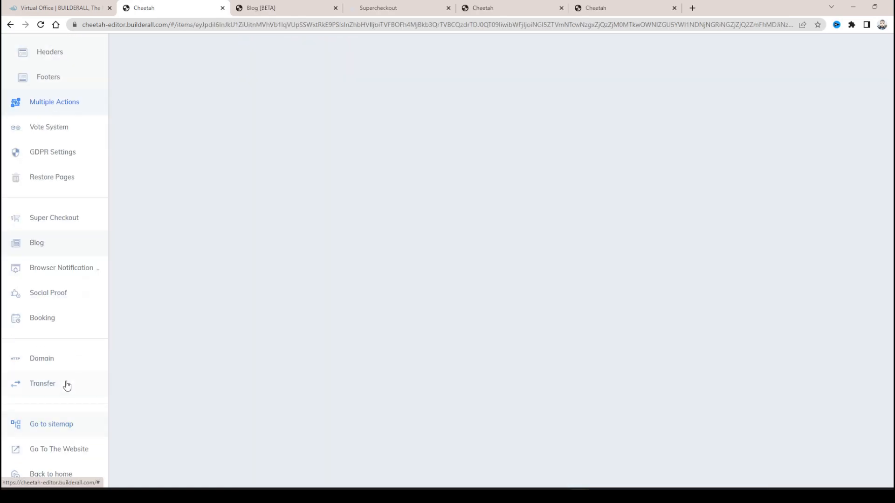
left_click(54, 362)
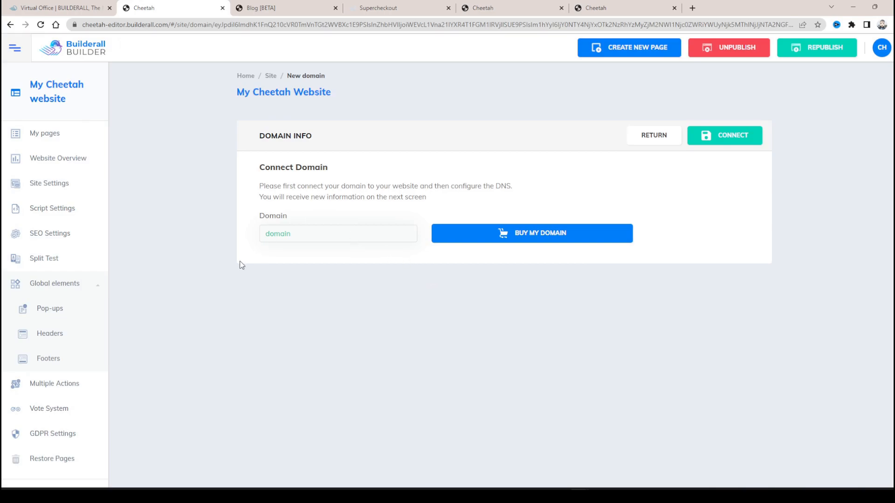
scroll(239, 264, "down", 5)
left_click(45, 364)
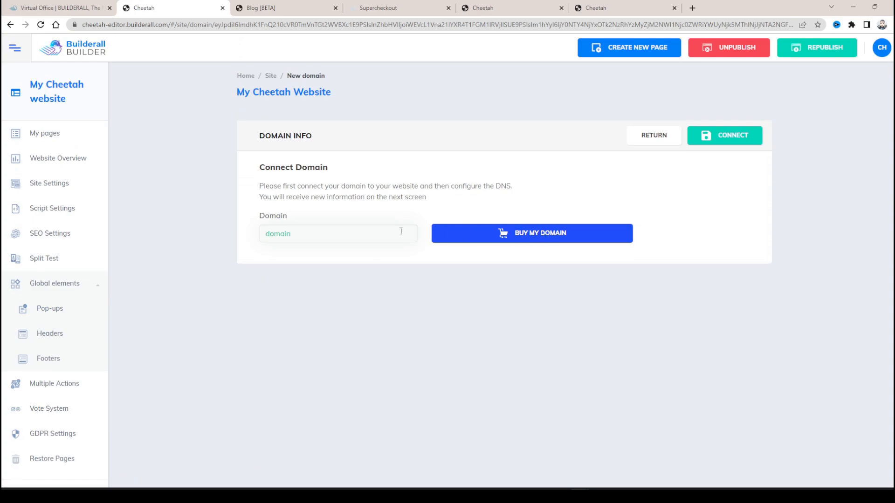
left_click(326, 232)
type("test")
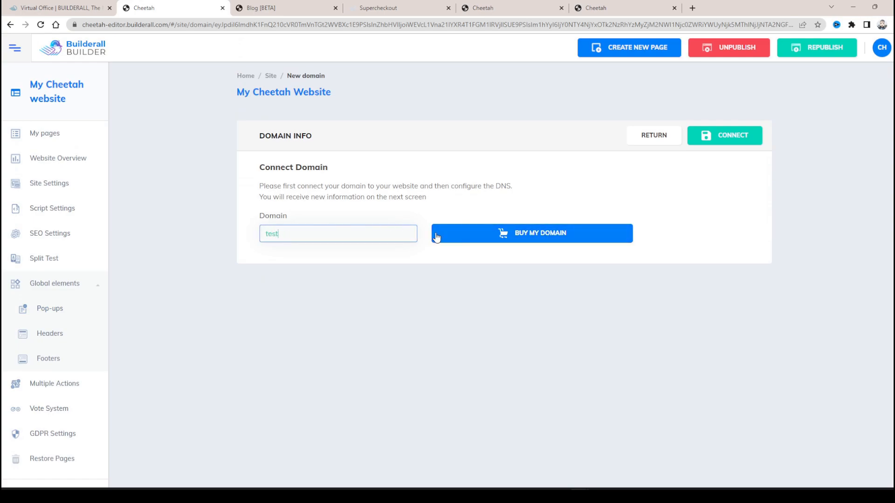
- Go to Builderall's domain purchase page, open the purchase form and dismiss the important notice
left_click(523, 233)
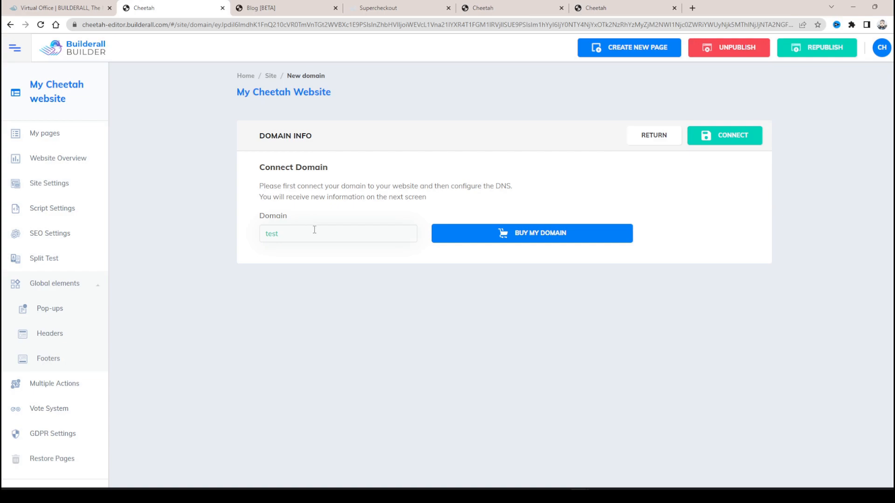
left_click(495, 238)
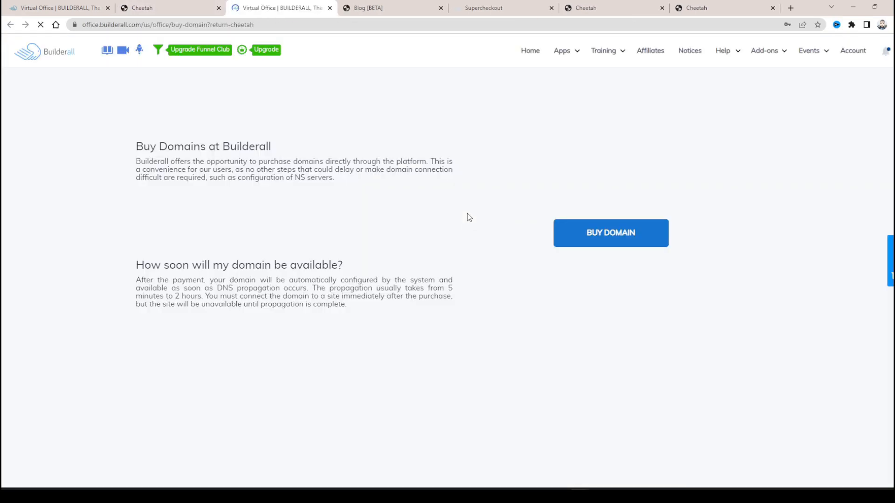
left_click(611, 238)
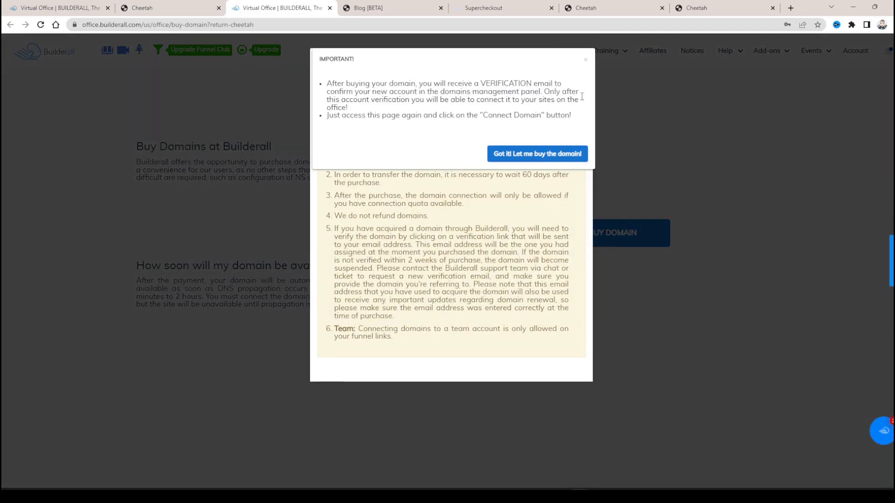
left_click(586, 60)
- Try to submit test as the domain to buy
left_click(401, 101)
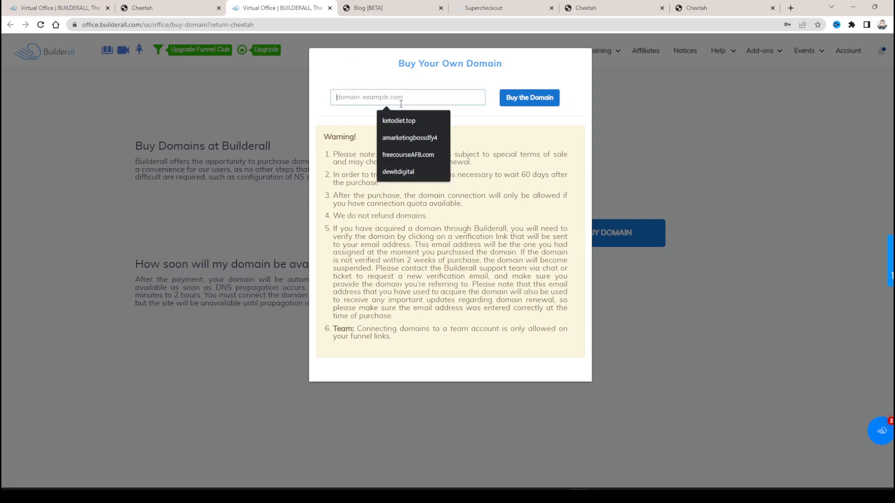
type("test")
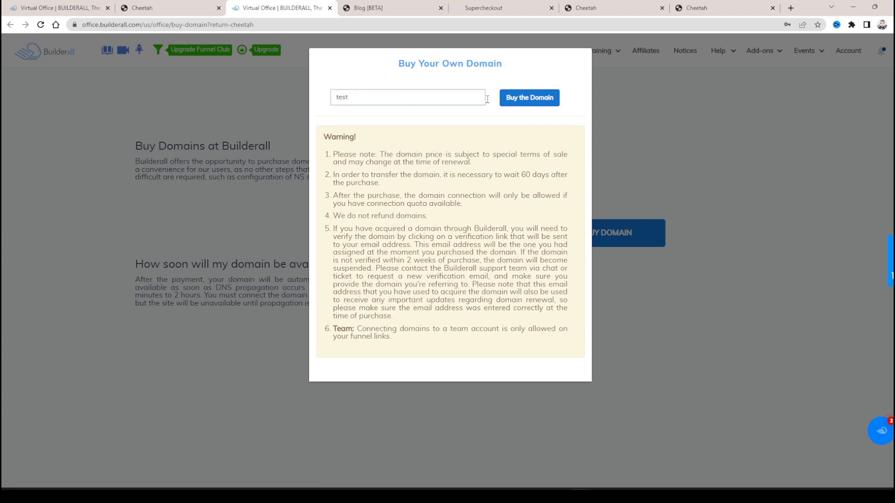
left_click(526, 99)
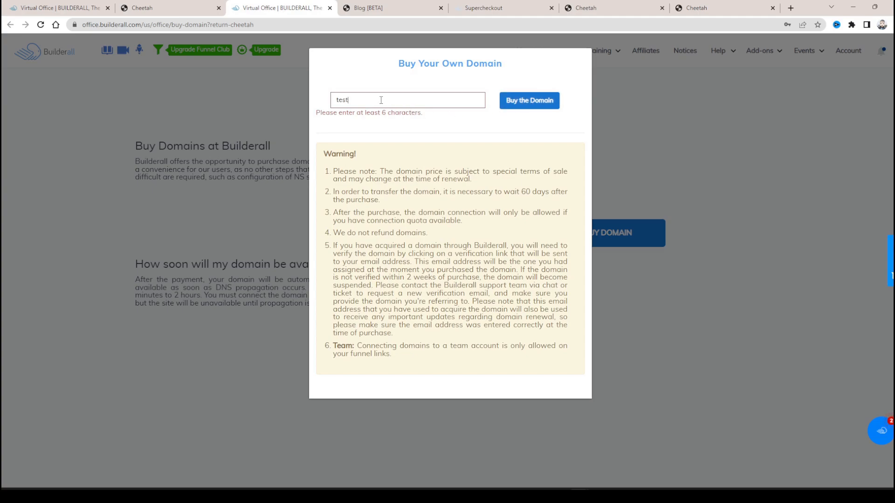
- Change the domain name in the purchase form to testtest.com and submit it
type("test.com")
left_click(529, 98)
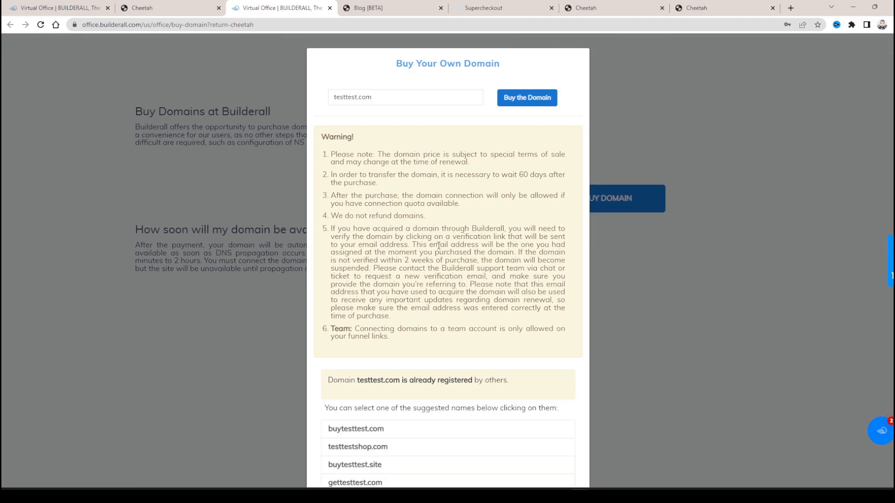
- Choose buytesttest.com from the suggested domain names to check its availability and price
scroll(453, 349, "down", 1)
scroll(420, 322, "down", 3)
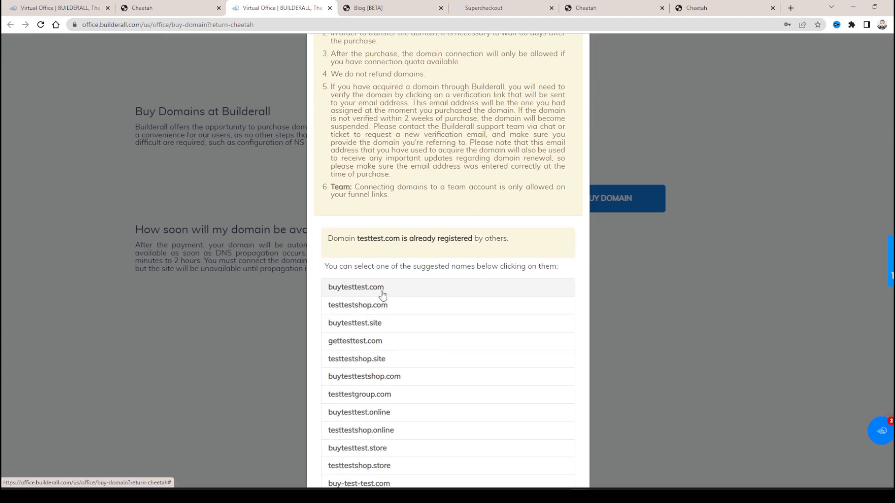
scroll(399, 280, "down", 5)
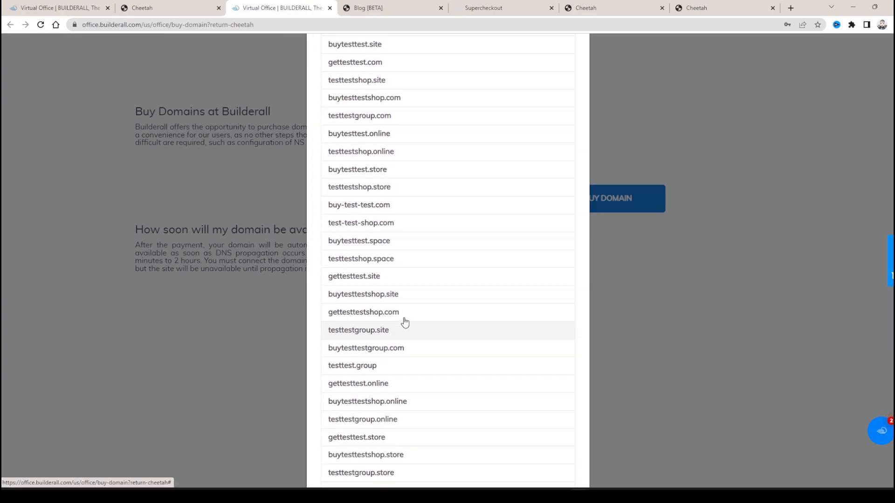
scroll(401, 314, "up", 6)
left_click(362, 293)
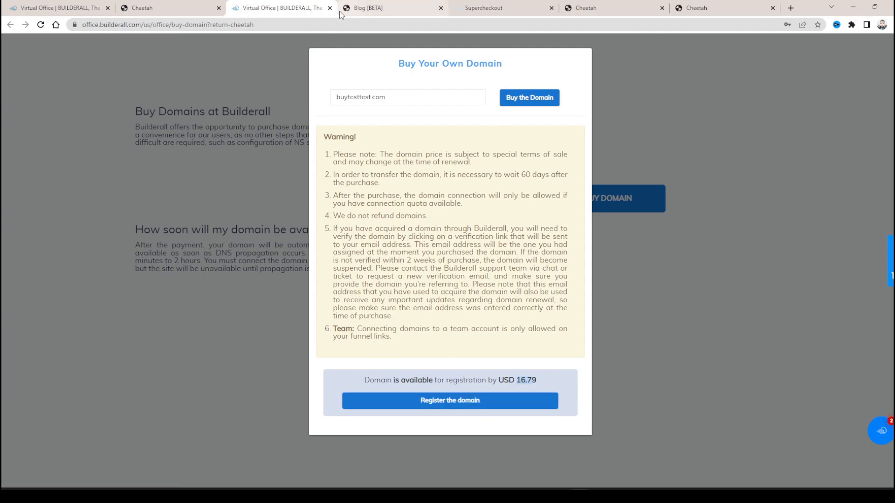
- Return to the Cheetah website's builder dashboard and open its list of pages
left_click(172, 2)
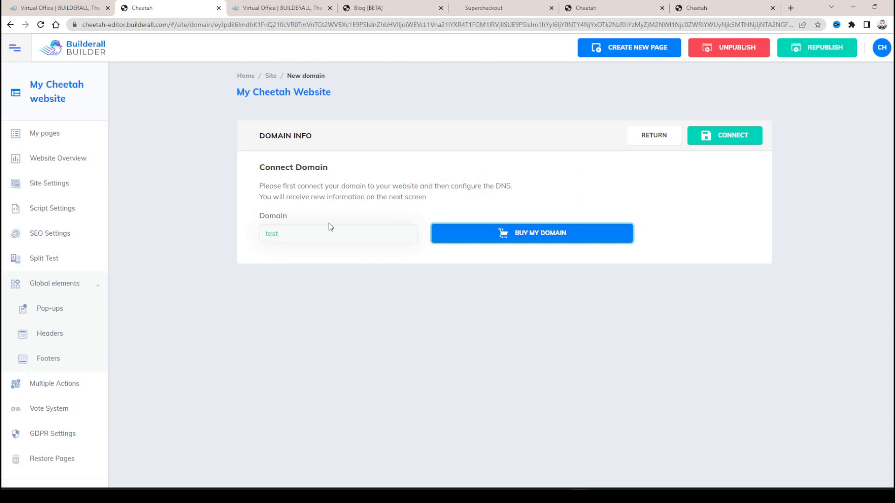
scroll(65, 310, "down", 6)
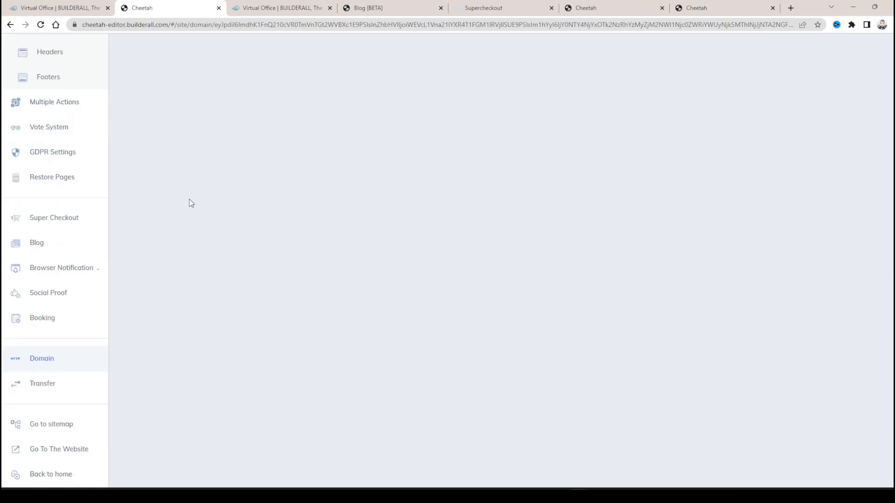
scroll(474, 167, "up", 6)
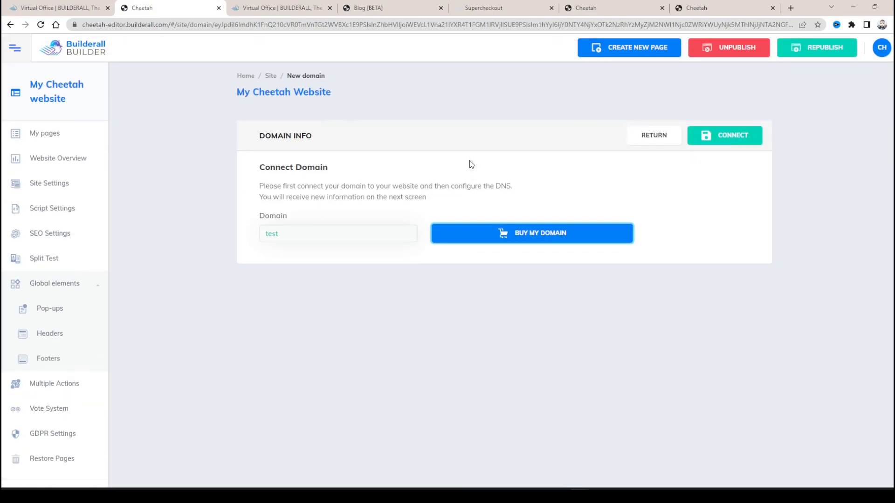
left_click(54, 135)
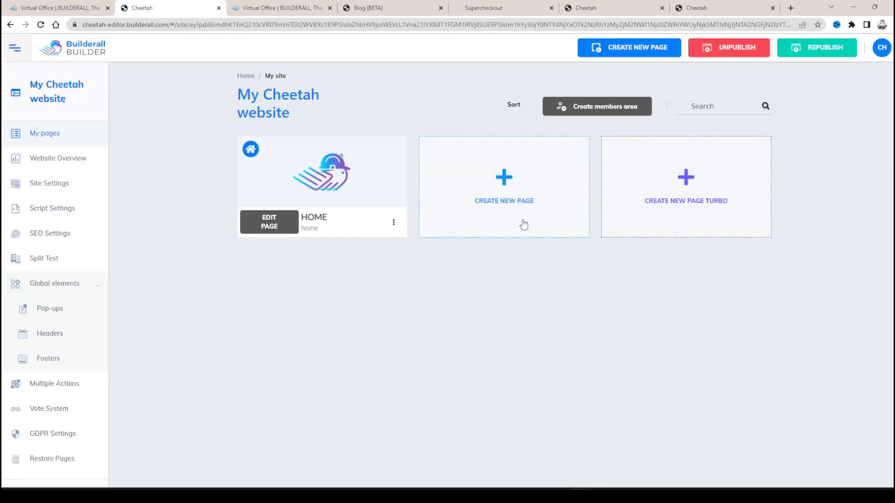
- Open the form for adding a new page, review its settings and template options, and go back to the builder home
left_click(504, 188)
scroll(411, 188, "down", 13)
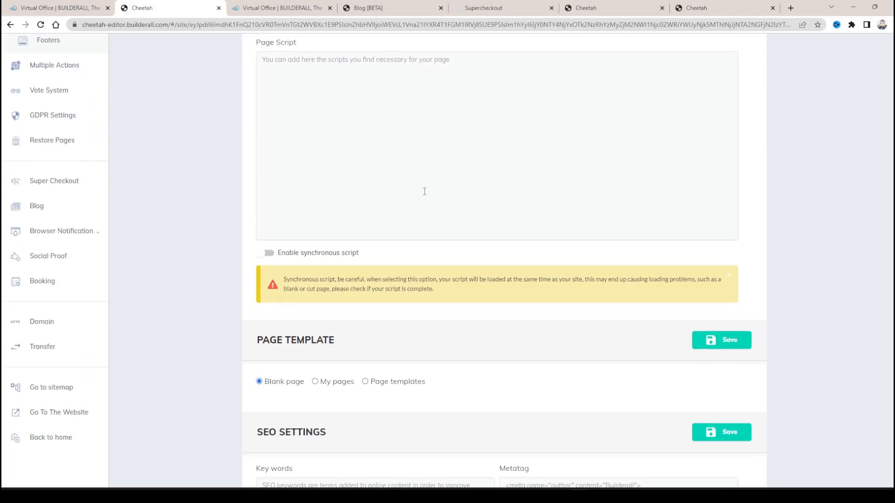
scroll(425, 190, "up", 13)
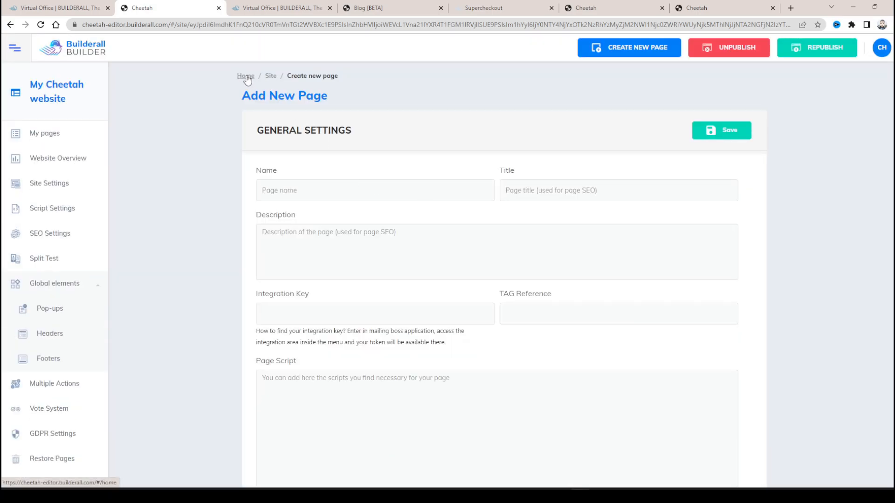
left_click(244, 76)
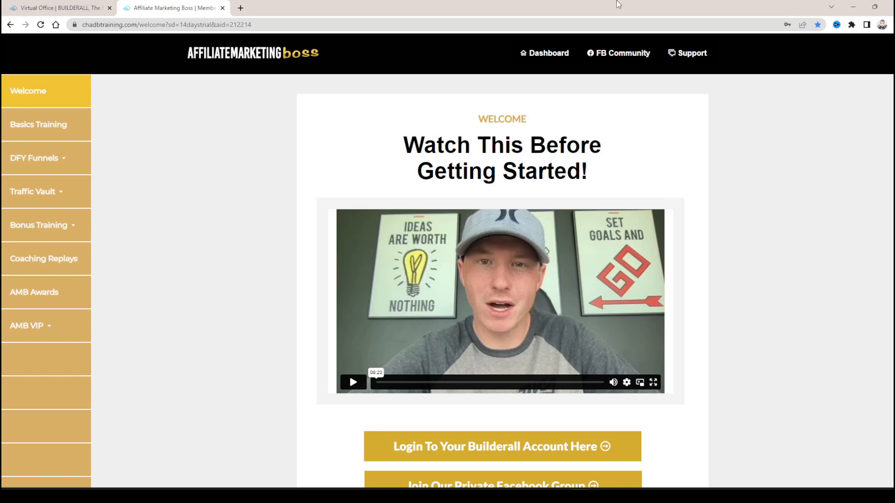
- Examine the Affiliate Marketing Boss welcome page and the contents of its DFY Funnels, Traffic Vault and Bonus Training sections
scroll(225, 202, "down", 1)
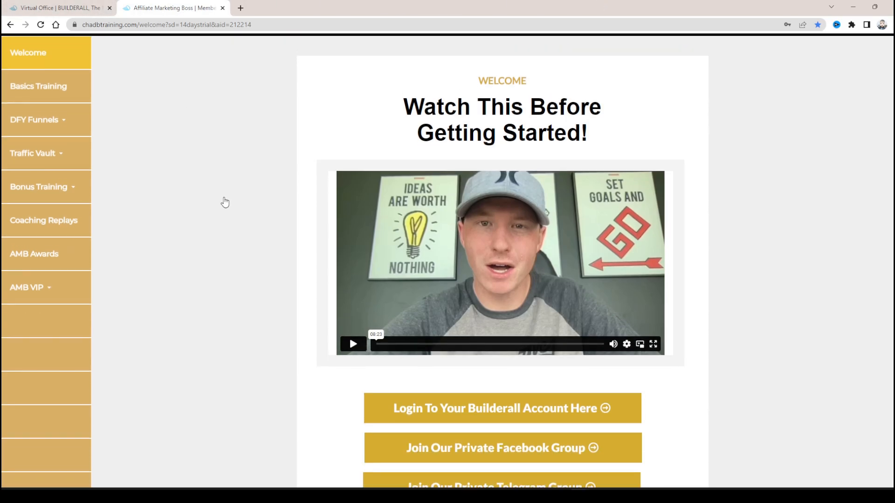
scroll(222, 191, "down", 2)
scroll(223, 179, "up", 3)
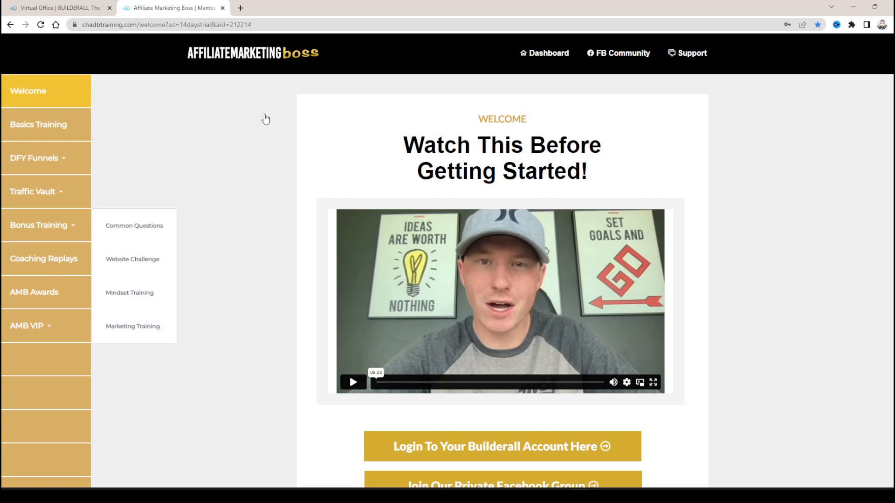
left_click(78, 158)
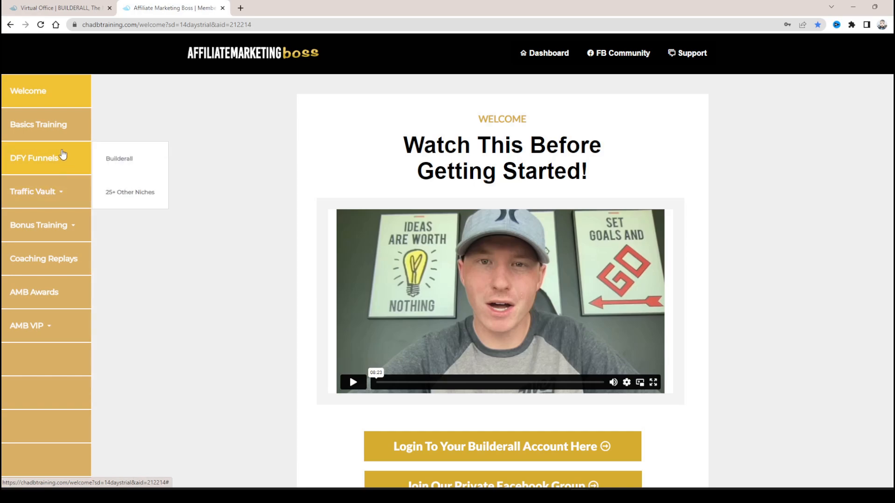
mouse_move(62, 155)
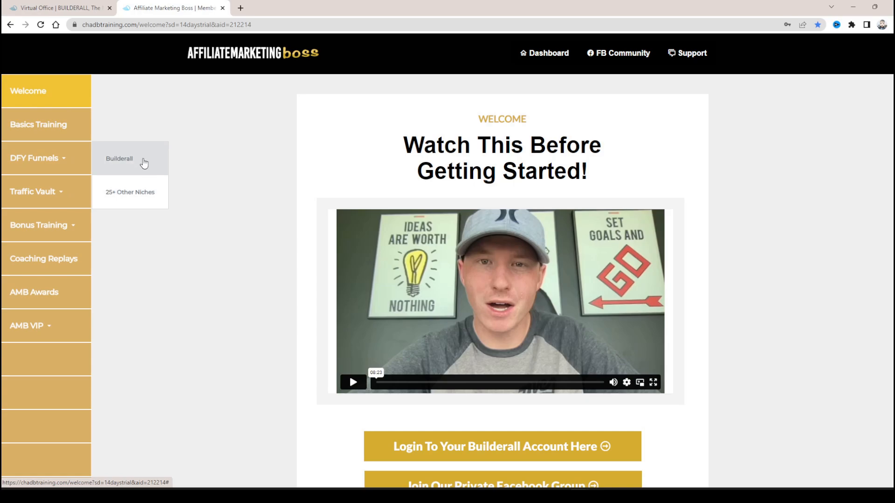
mouse_move(61, 207)
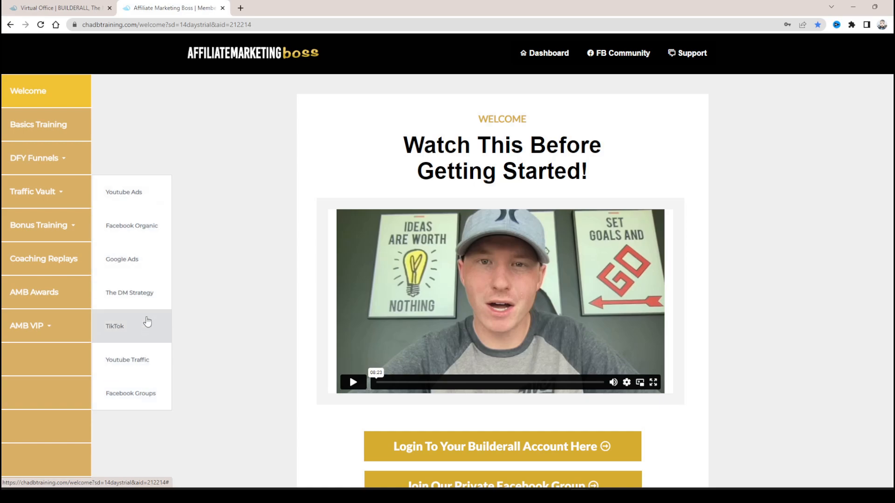
mouse_move(60, 235)
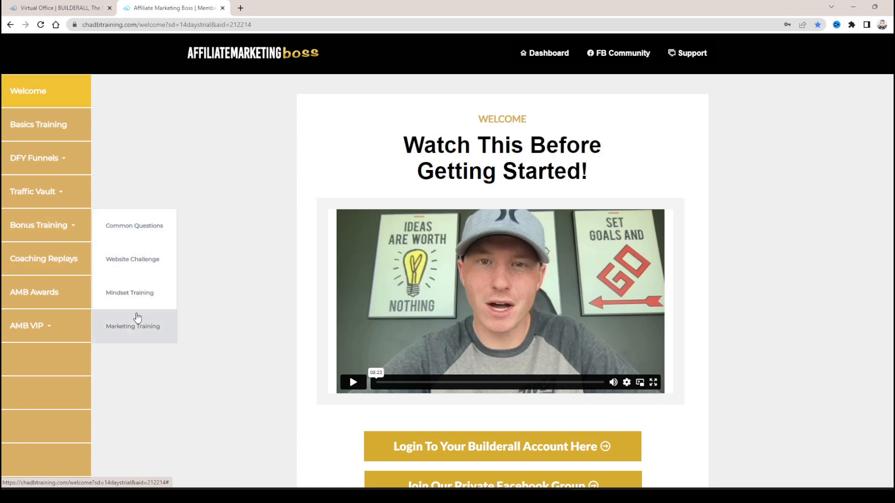